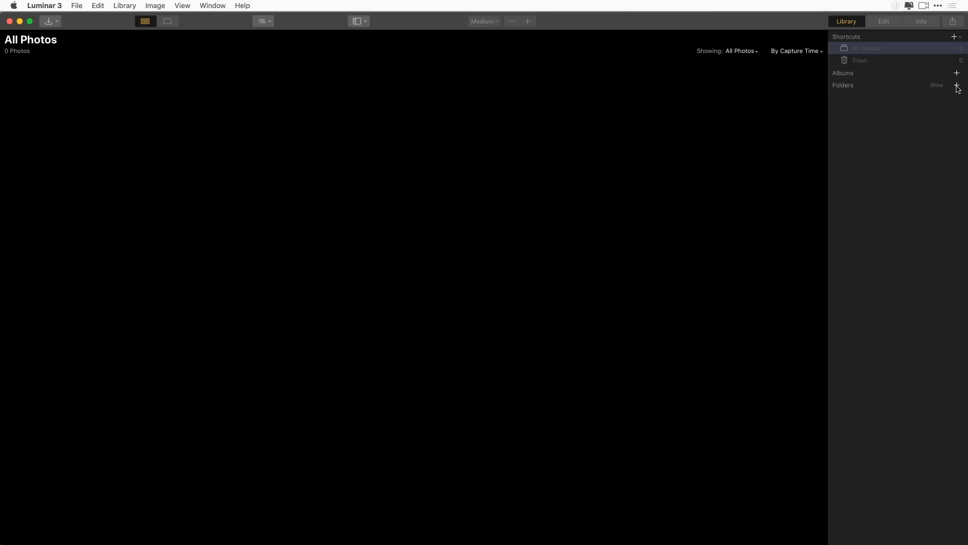
Add the Paris folder from Travel Photos to the library's folders
{"action": "left_click", "coordinate": [957, 86]}
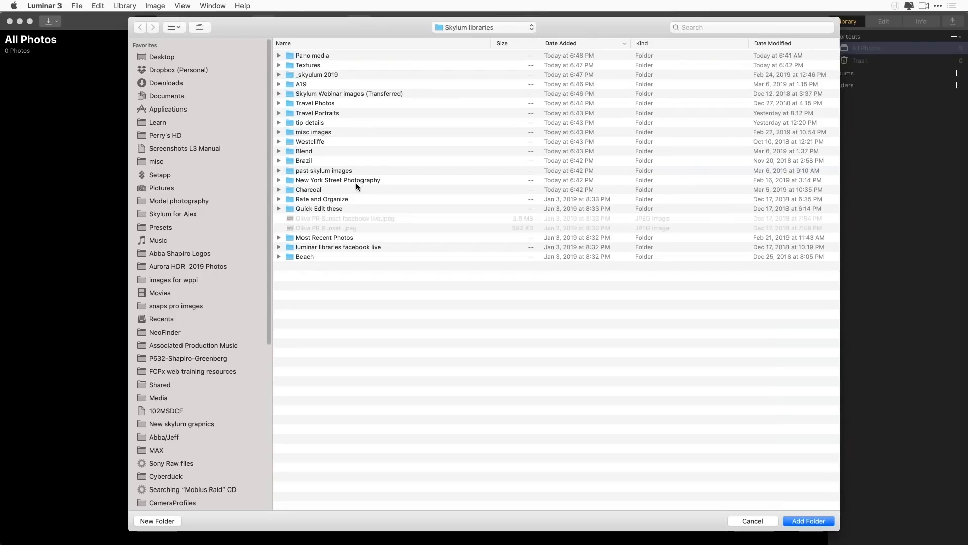
{"action": "left_click", "coordinate": [278, 132]}
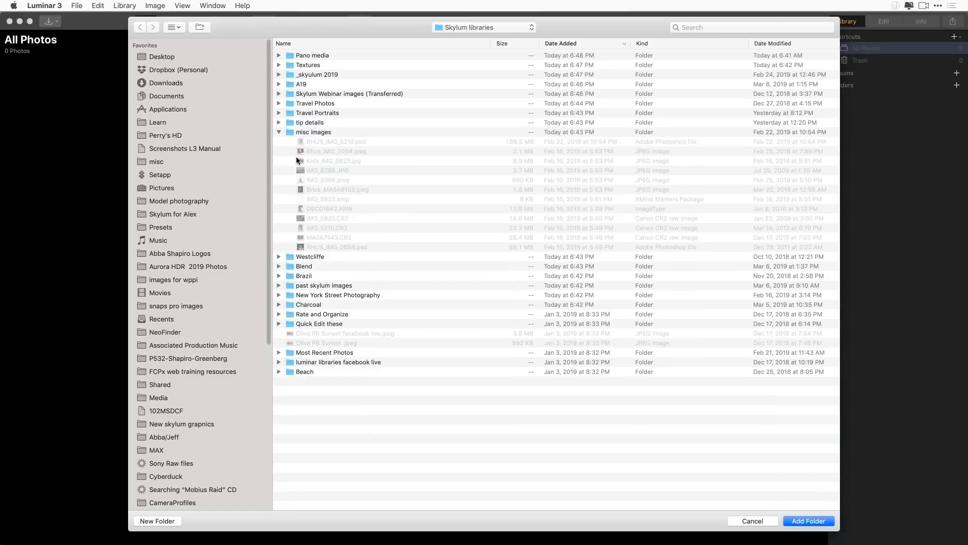
{"action": "left_click", "coordinate": [278, 103]}
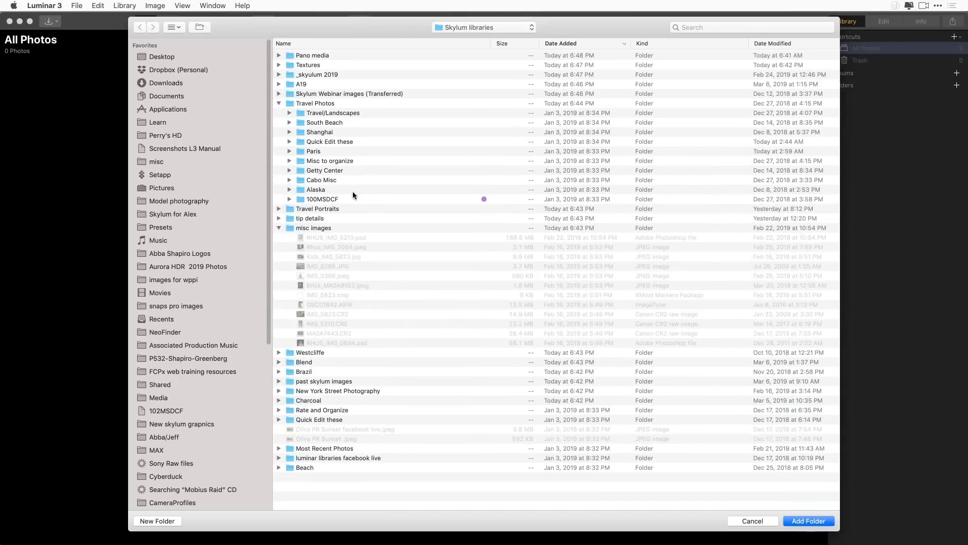
{"action": "left_click", "coordinate": [298, 151]}
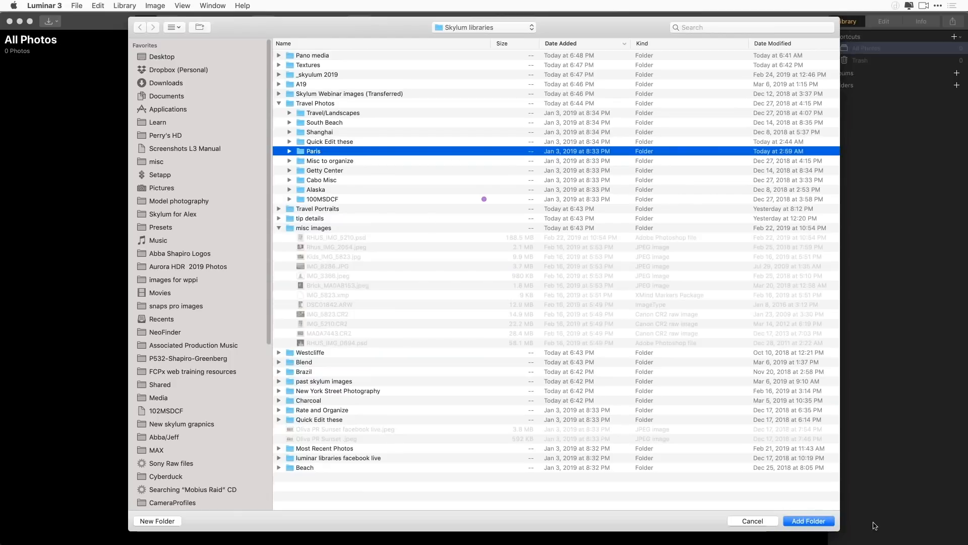
{"action": "left_click", "coordinate": [812, 521]}
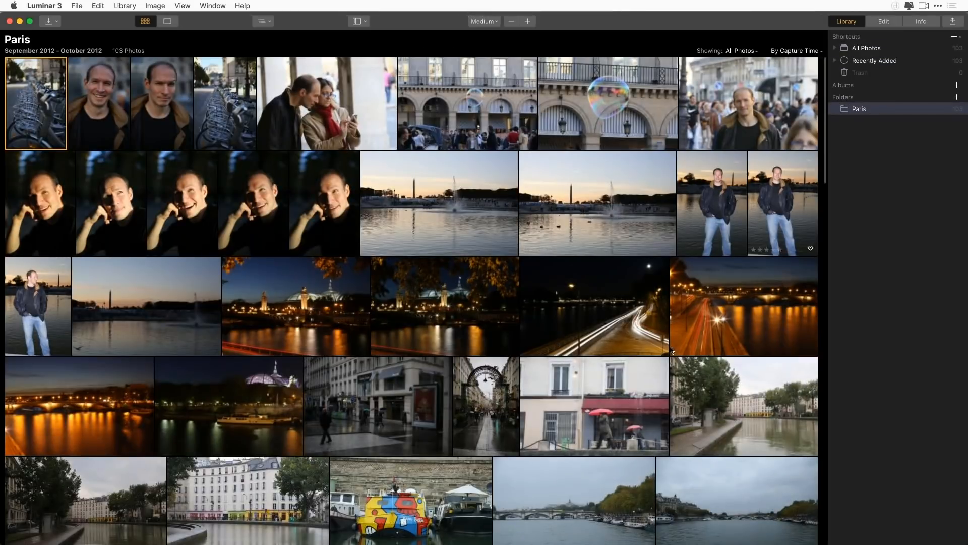
Add the Travel/Landscapes, South Beach and Shanghai folders from Travel Photos to the library and show the Shanghai photos
{"action": "scroll", "coordinate": [689, 384], "scroll_direction": "down", "scroll_amount": 6}
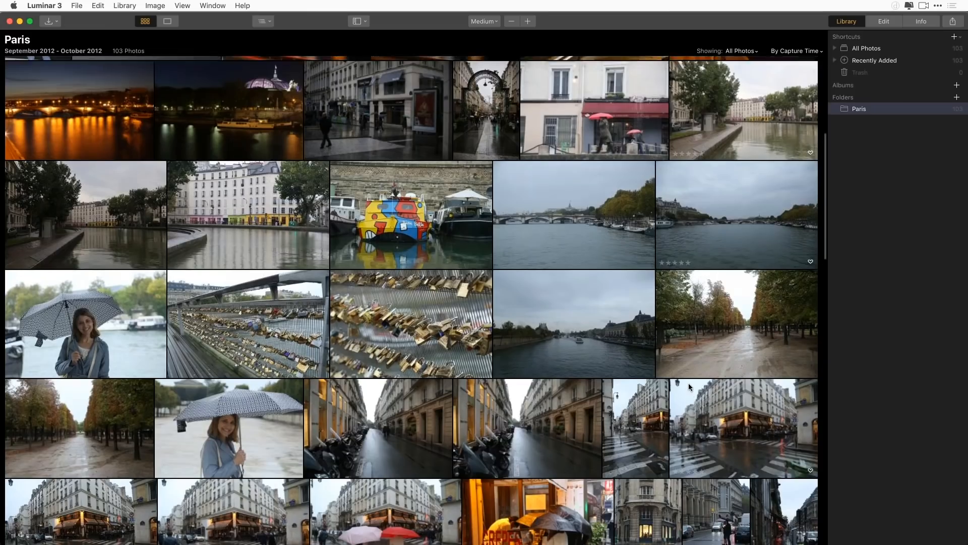
{"action": "scroll", "coordinate": [688, 383], "scroll_direction": "up", "scroll_amount": 3}
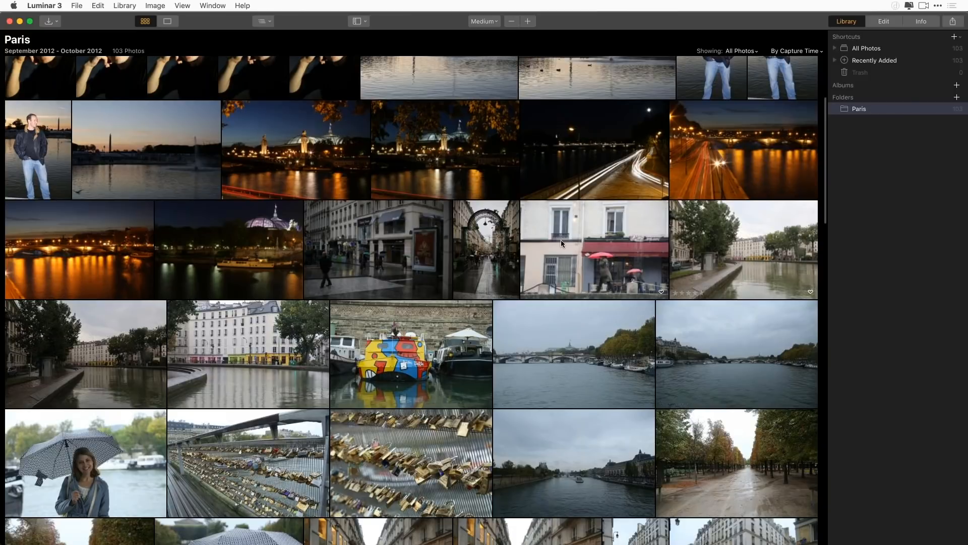
{"action": "scroll", "coordinate": [514, 238], "scroll_direction": "up", "scroll_amount": 3}
{"action": "scroll", "coordinate": [509, 247], "scroll_direction": "down", "scroll_amount": 10}
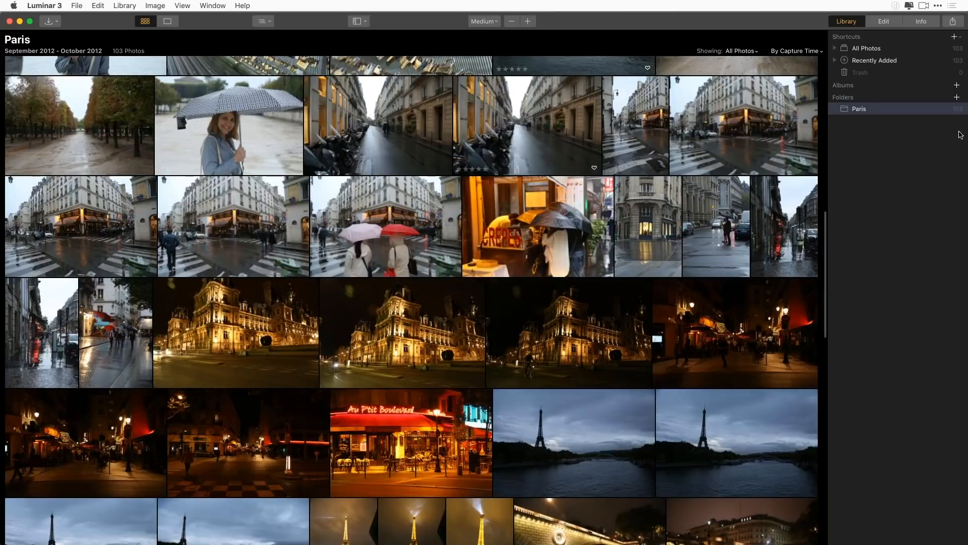
{"action": "left_click", "coordinate": [956, 99]}
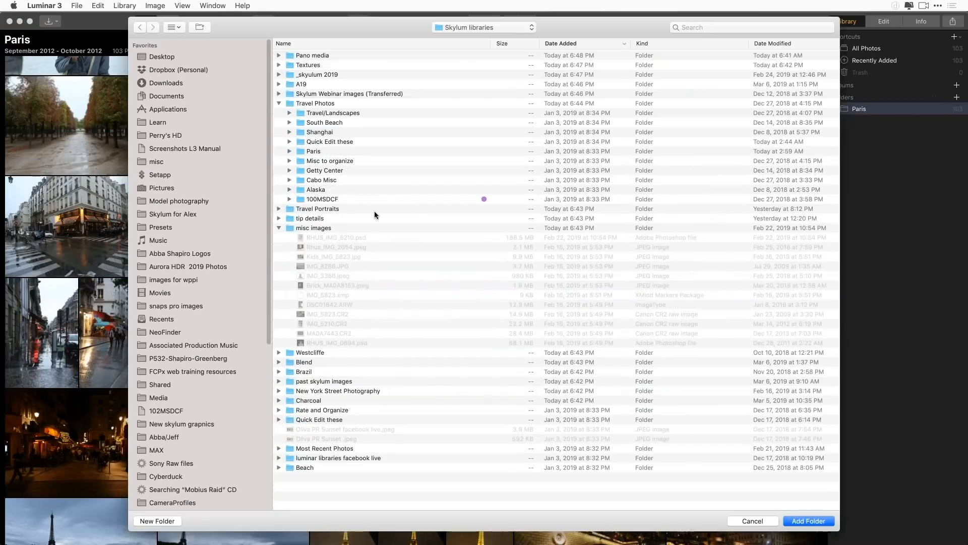
{"action": "left_click", "coordinate": [317, 114]}
{"action": "left_click", "coordinate": [320, 123], "text": "shift"}
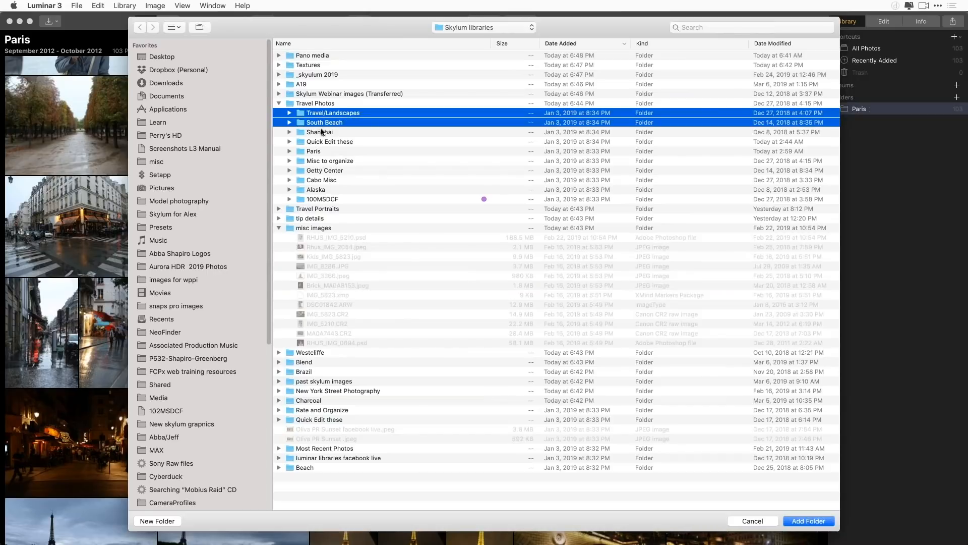
{"action": "left_click", "coordinate": [321, 132], "text": "shift"}
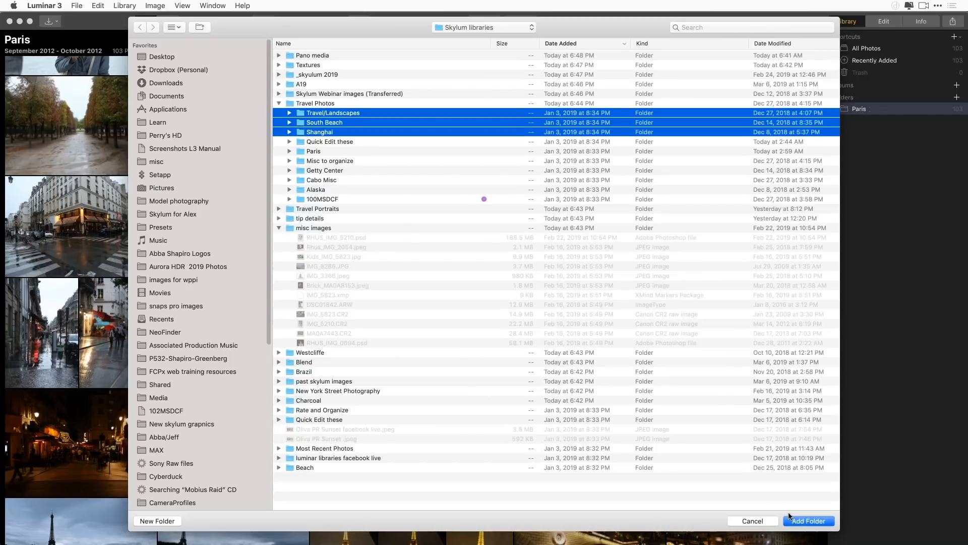
{"action": "left_click", "coordinate": [807, 522]}
{"action": "left_click", "coordinate": [863, 122]}
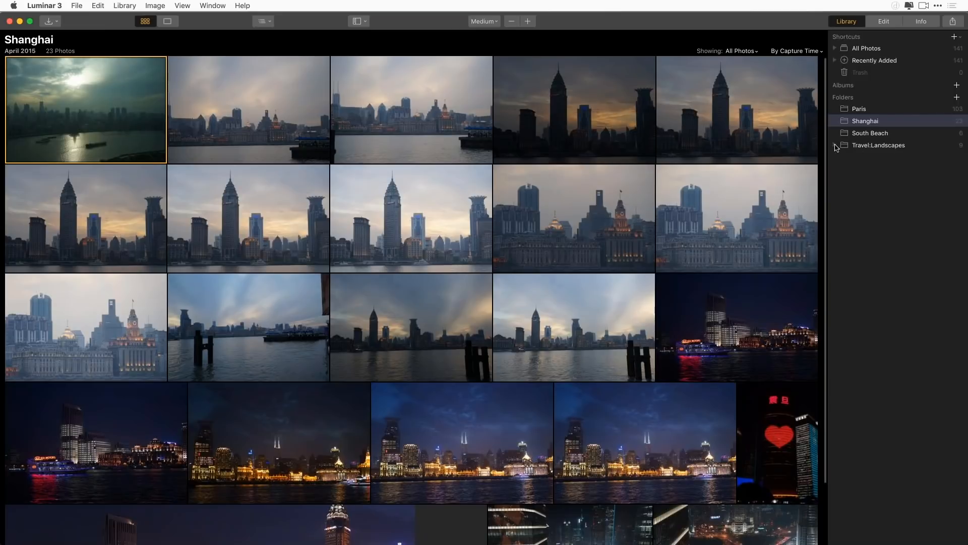
Expand the Travel:Landscapes folder in the library to show its subfolders
{"action": "key", "text": "super+Tab"}
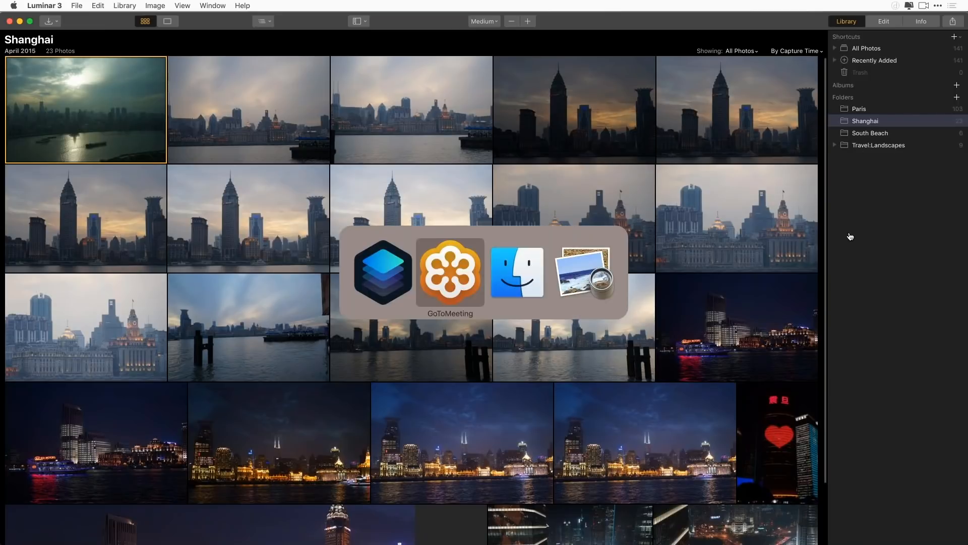
{"action": "key", "text": "super+Tab"}
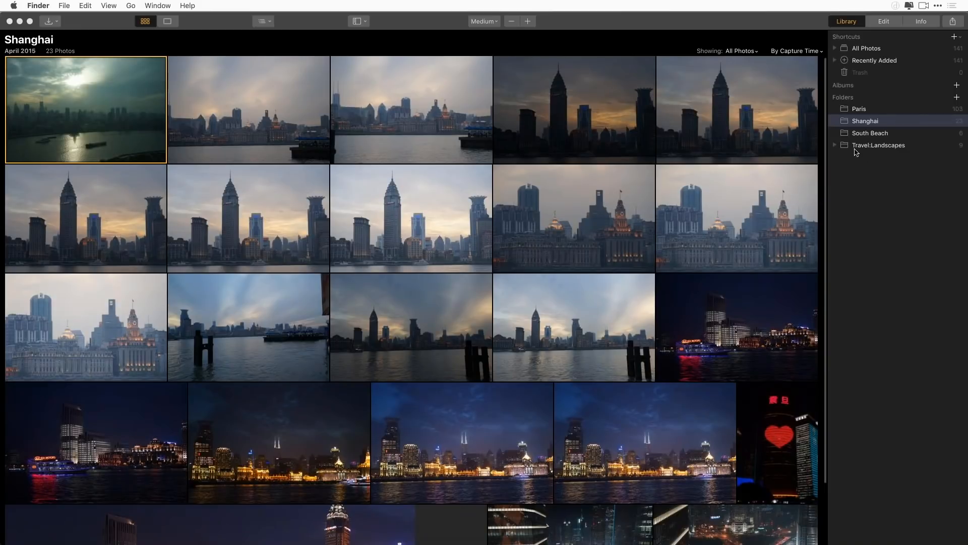
{"action": "left_click", "coordinate": [837, 147]}
{"action": "left_click", "coordinate": [836, 145]}
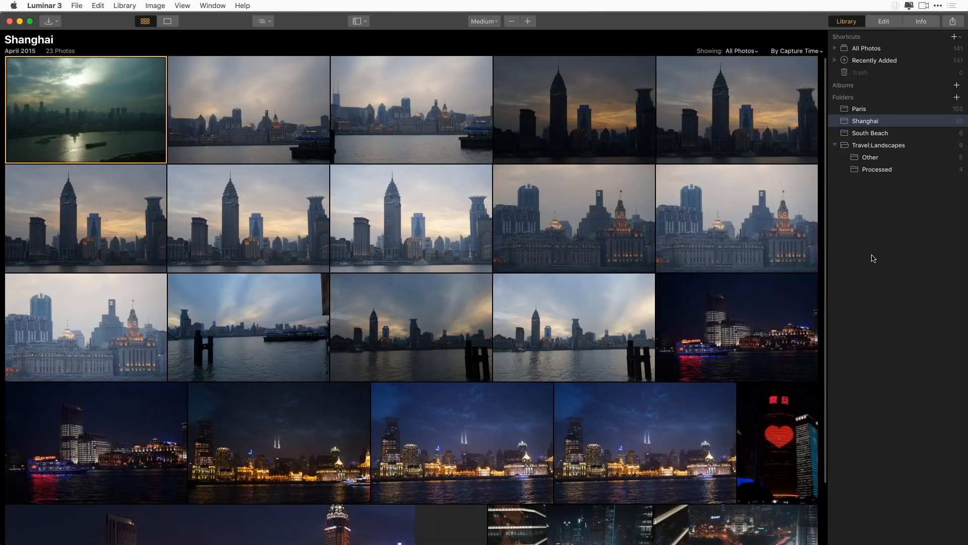
Set the thumbnail size of the Shanghai gallery to Small
{"action": "mouse_move", "coordinate": [767, 308]}
{"action": "scroll", "coordinate": [455, 337], "scroll_direction": "up", "scroll_amount": 1}
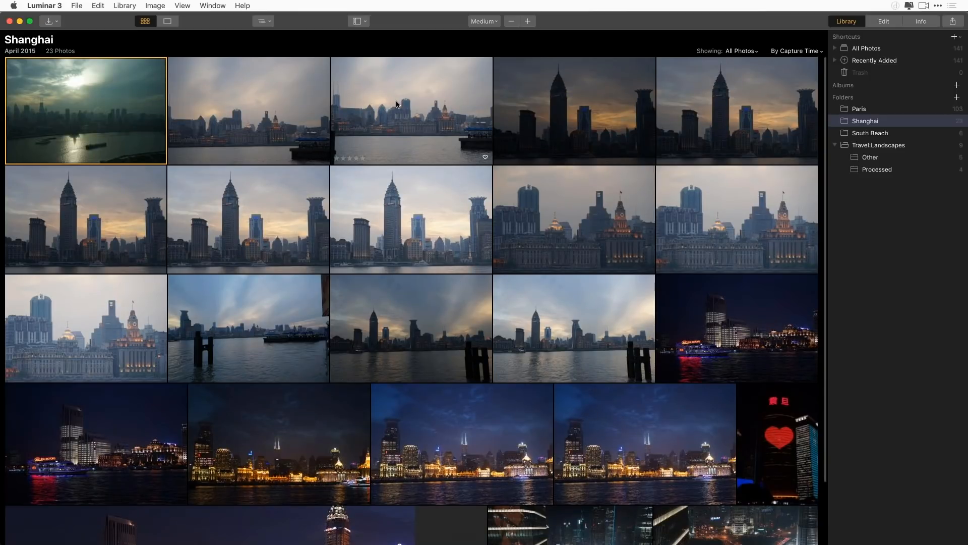
{"action": "left_click", "coordinate": [497, 22]}
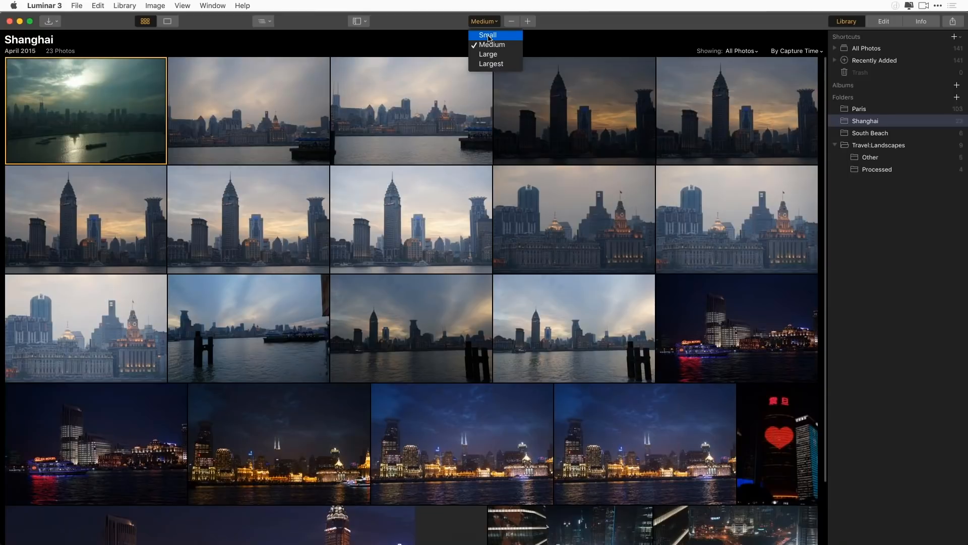
{"action": "left_click", "coordinate": [488, 36]}
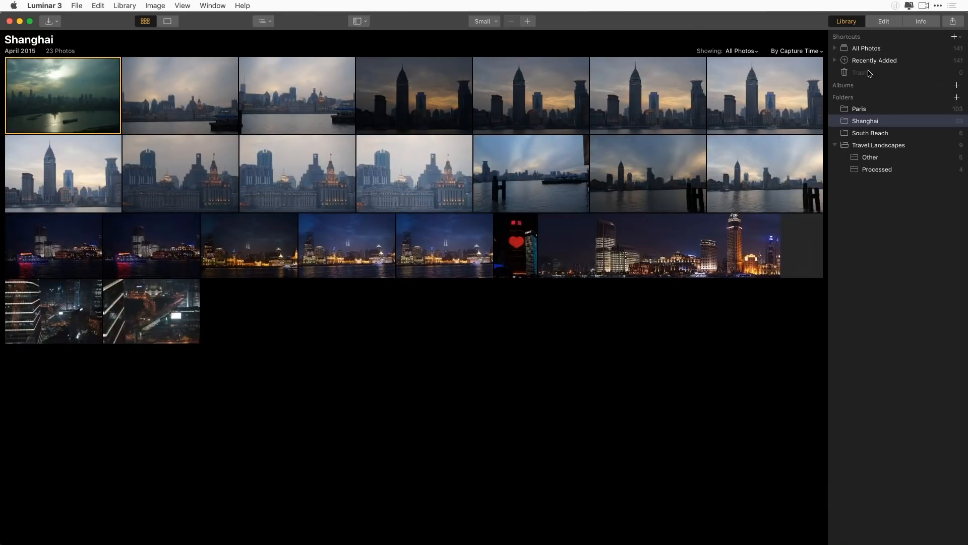
Show All Photos in the gallery and browse the thumbnails from every folder
{"action": "left_click", "coordinate": [866, 49]}
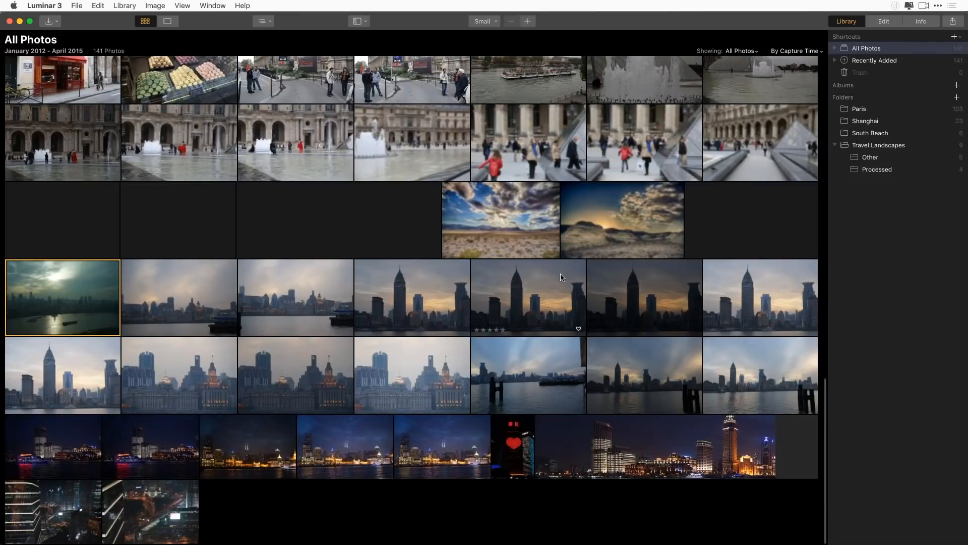
{"action": "scroll", "coordinate": [536, 259], "scroll_direction": "up", "scroll_amount": 3}
{"action": "scroll", "coordinate": [536, 259], "scroll_direction": "up", "scroll_amount": 5}
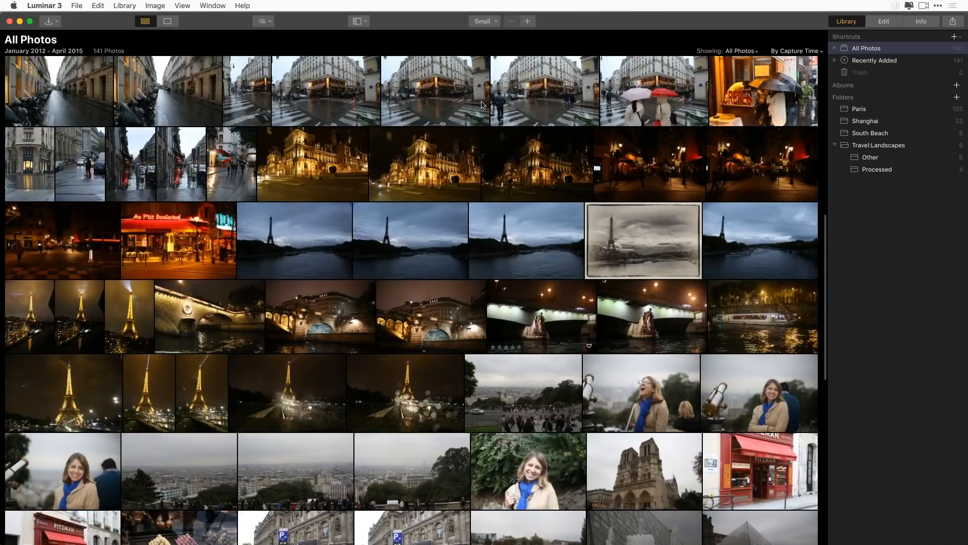
Try the Largest thumbnail size on the All Photos gallery, and set the size to Medium
{"action": "left_click", "coordinate": [485, 22]}
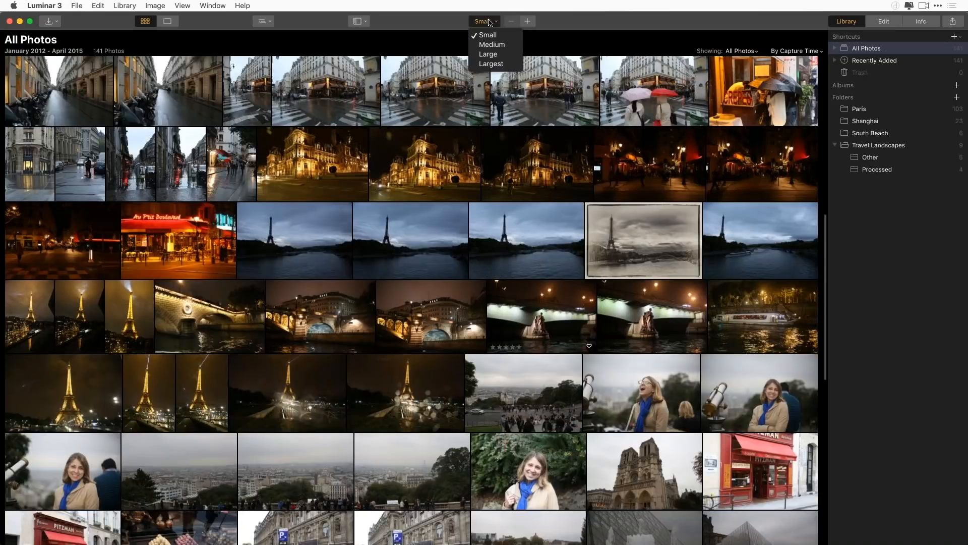
{"action": "left_click", "coordinate": [490, 63]}
{"action": "scroll", "coordinate": [492, 448], "scroll_direction": "down", "scroll_amount": 5}
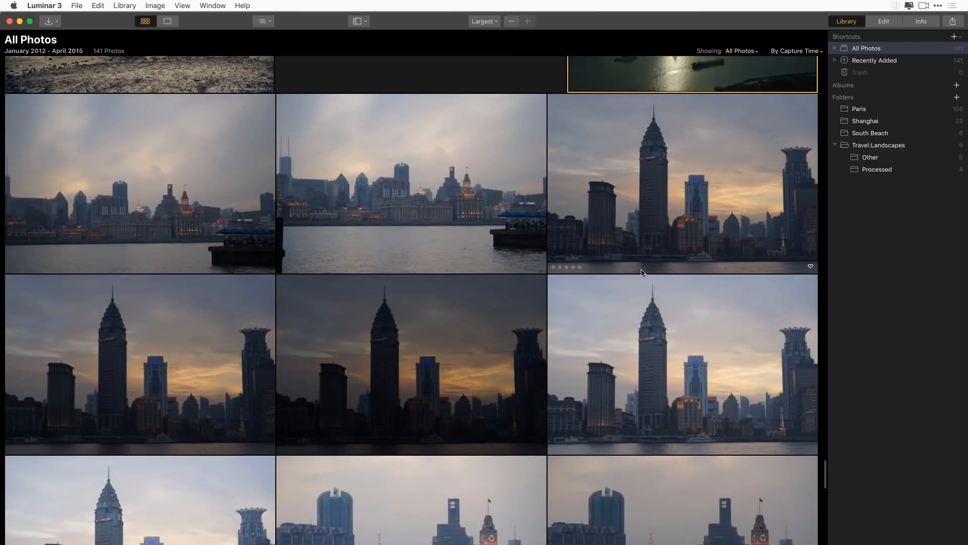
{"action": "scroll", "coordinate": [629, 287], "scroll_direction": "down", "scroll_amount": 2}
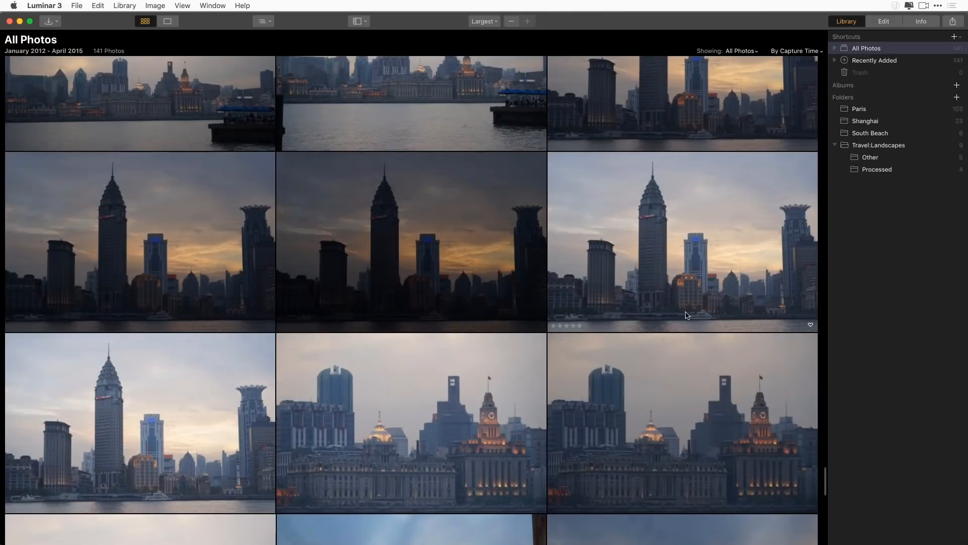
{"action": "left_click", "coordinate": [496, 24]}
{"action": "left_click", "coordinate": [490, 45]}
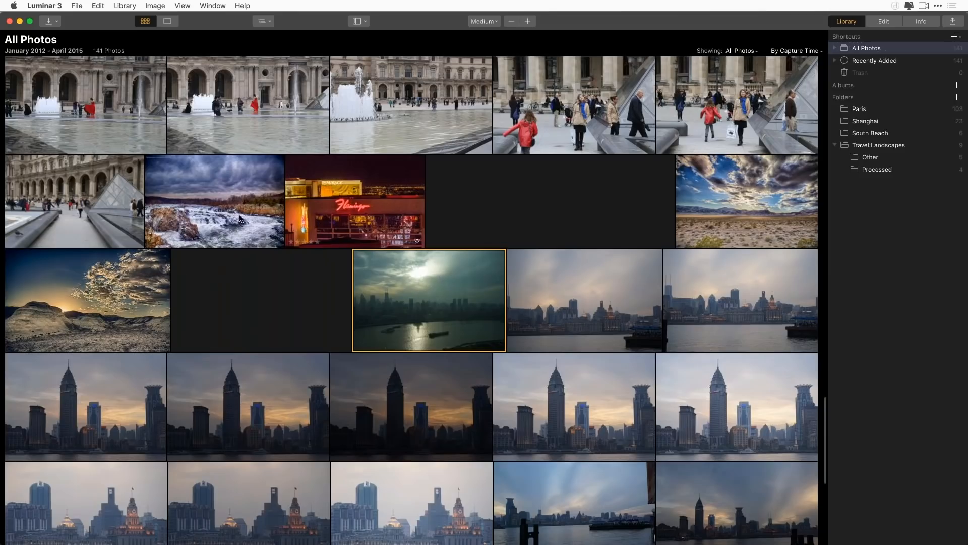
Look through the medium-sized thumbnails of all photos and return to the beginning of the gallery
{"action": "scroll", "coordinate": [459, 345], "scroll_direction": "down", "scroll_amount": 3}
{"action": "scroll", "coordinate": [459, 343], "scroll_direction": "down", "scroll_amount": 3}
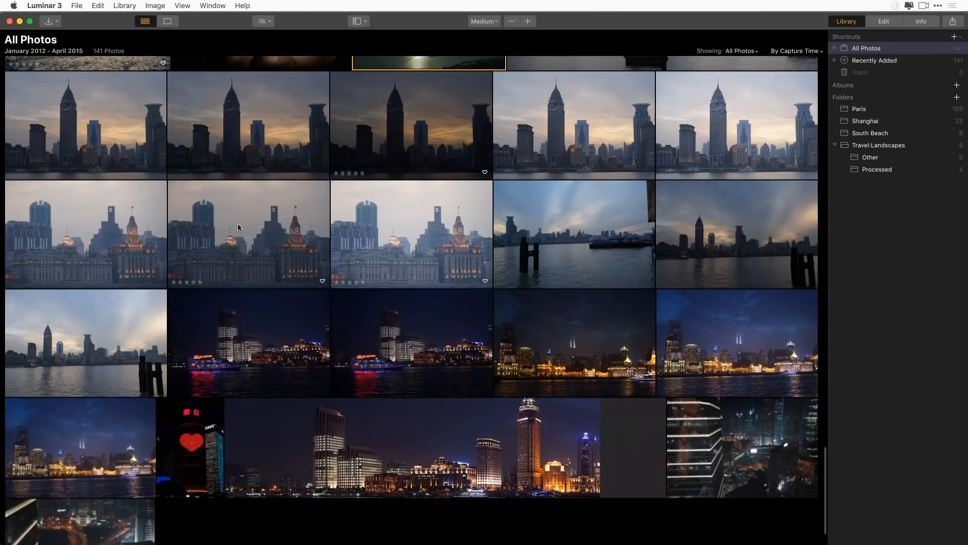
{"action": "scroll", "coordinate": [529, 252], "scroll_direction": "up", "scroll_amount": 5}
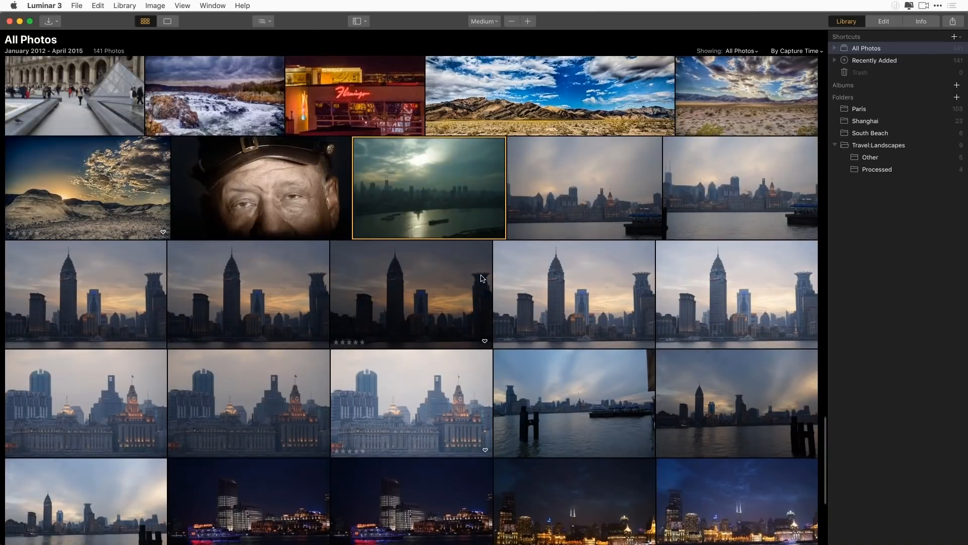
{"action": "scroll", "coordinate": [526, 285], "scroll_direction": "up", "scroll_amount": 8}
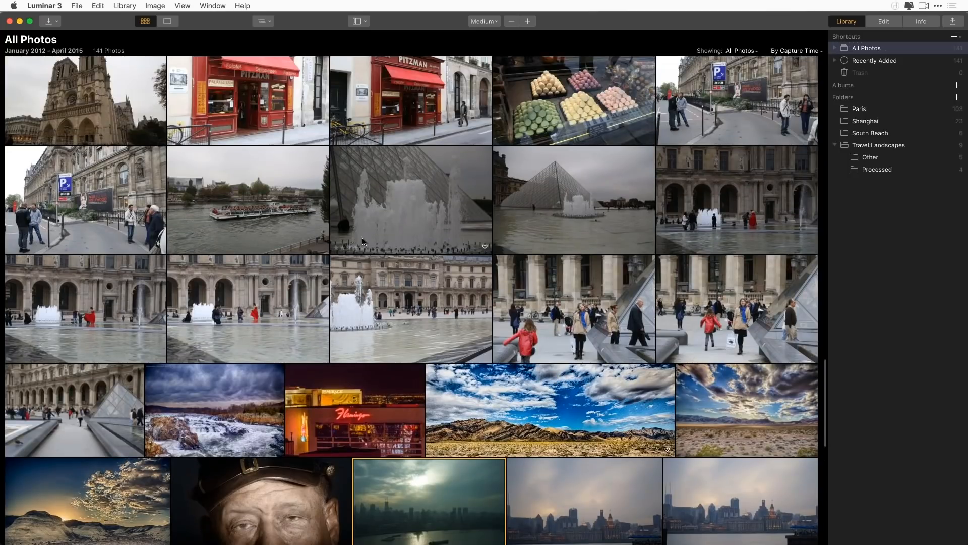
{"action": "scroll", "coordinate": [525, 267], "scroll_direction": "up", "scroll_amount": 4}
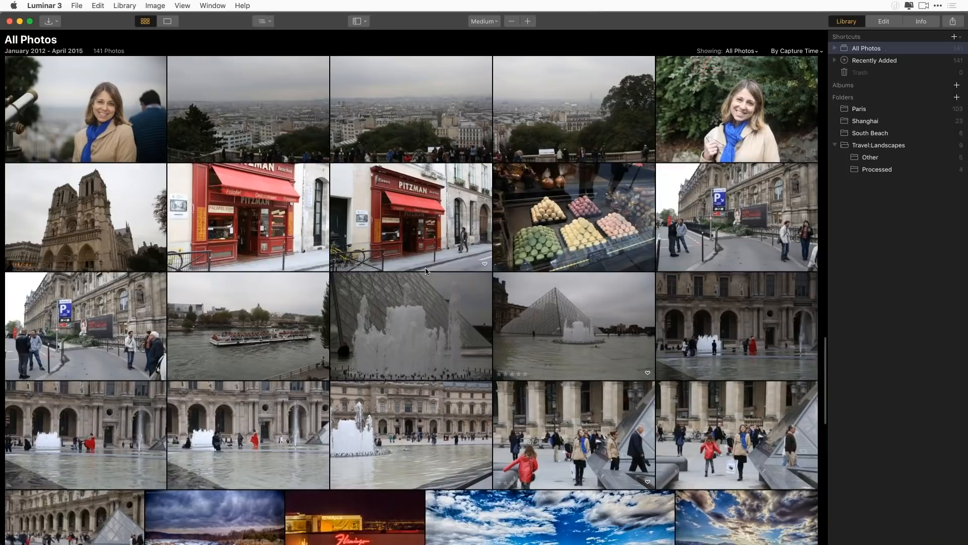
{"action": "scroll", "coordinate": [411, 247], "scroll_direction": "up", "scroll_amount": 10}
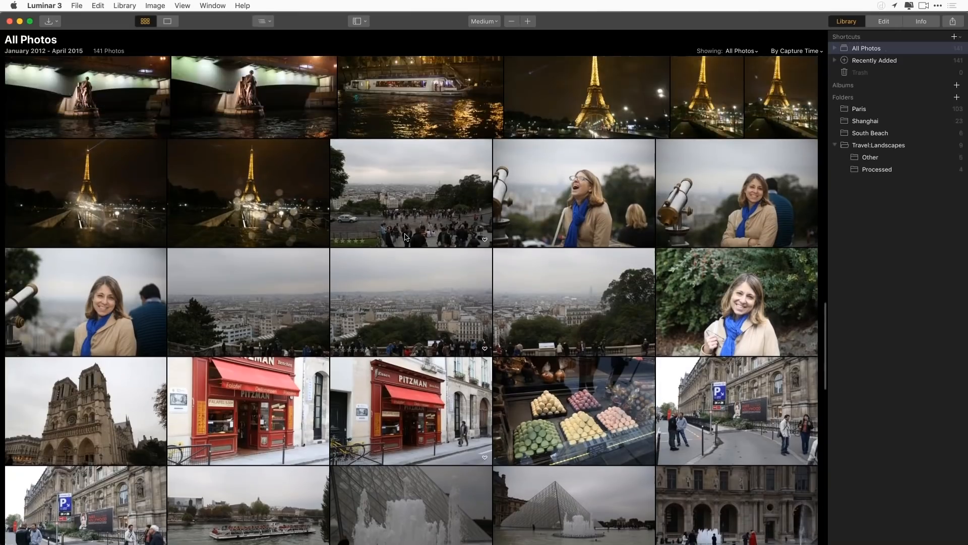
{"action": "scroll", "coordinate": [403, 262], "scroll_direction": "up", "scroll_amount": 10}
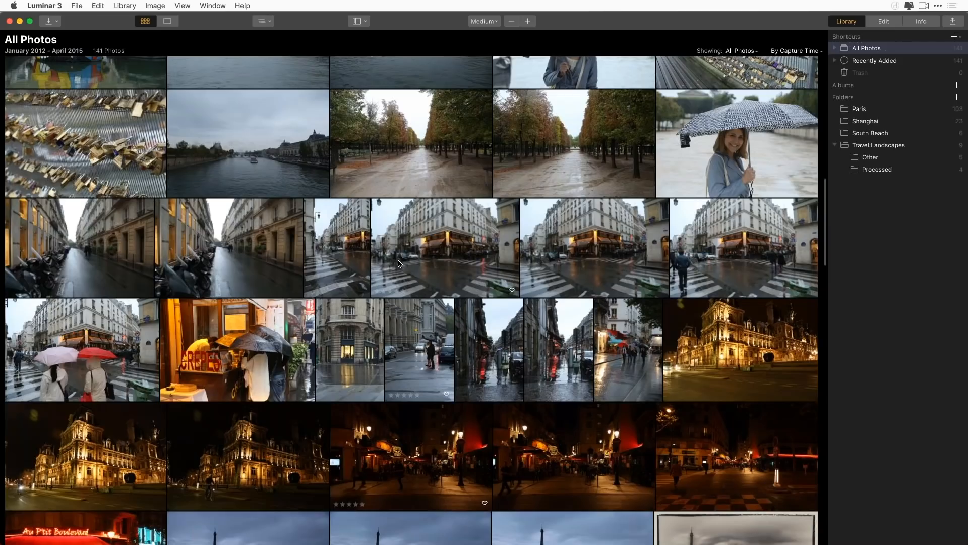
{"action": "scroll", "coordinate": [605, 216], "scroll_direction": "up", "scroll_amount": 5}
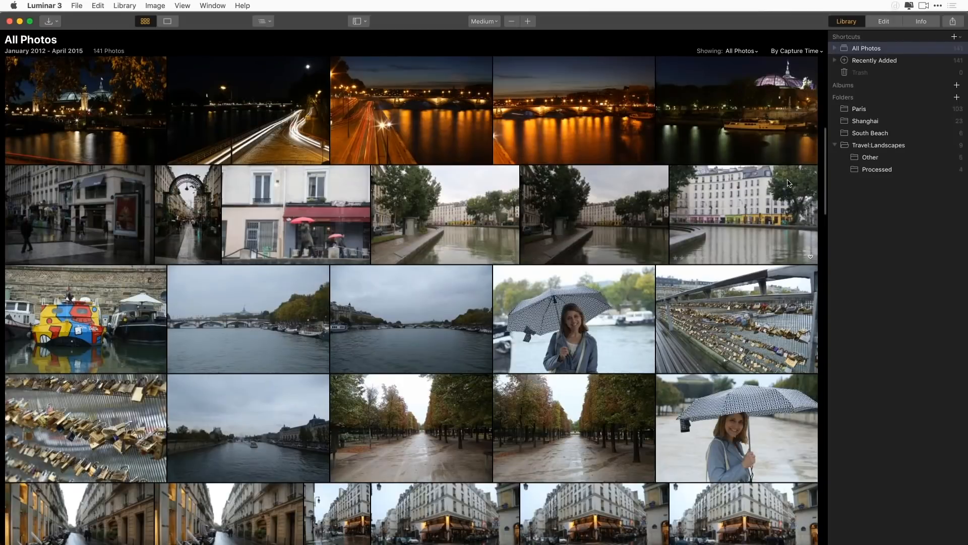
{"action": "left_click_drag", "start_coordinate": [826, 172], "coordinate": [827, 76]}
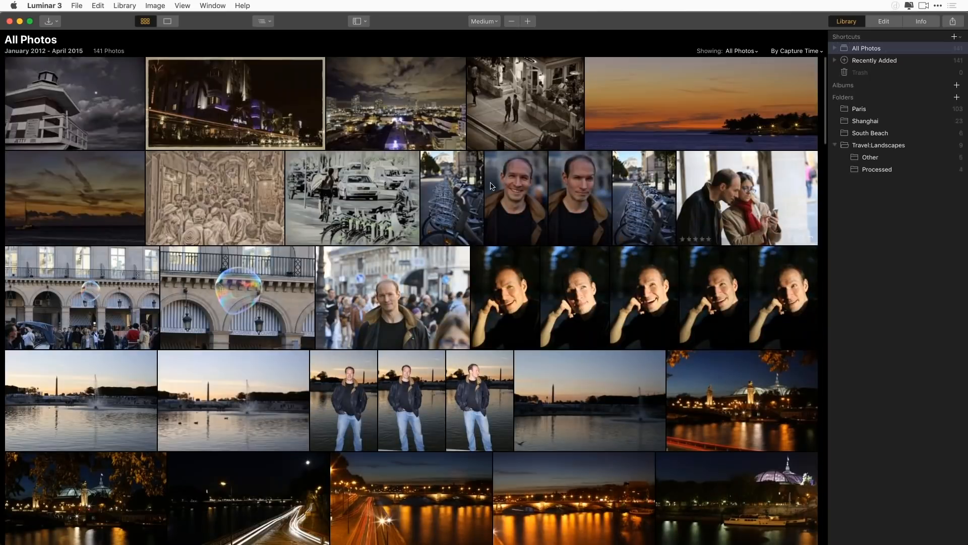
Give the first photo, the black-and-white beach tower, a three-star rating
{"action": "left_click", "coordinate": [120, 107]}
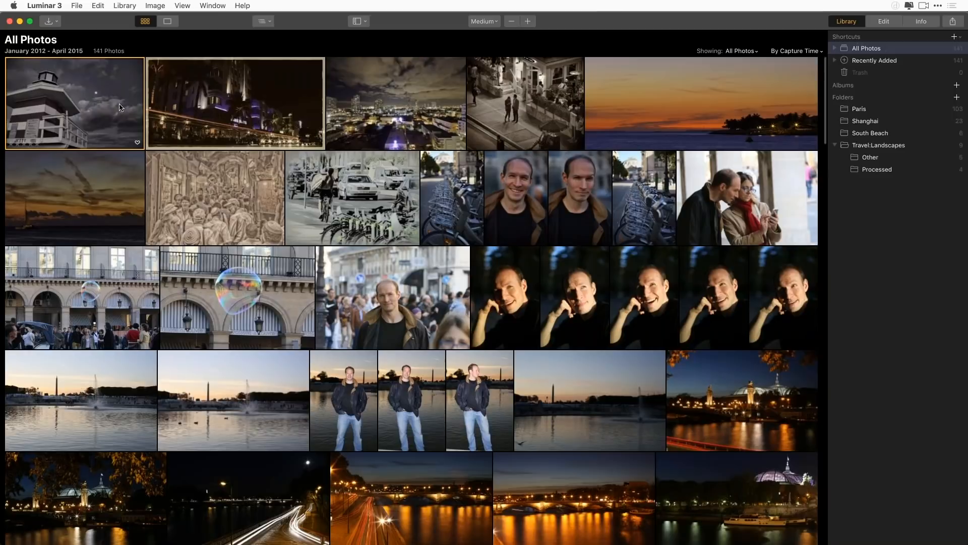
{"action": "right_click", "coordinate": [75, 102]}
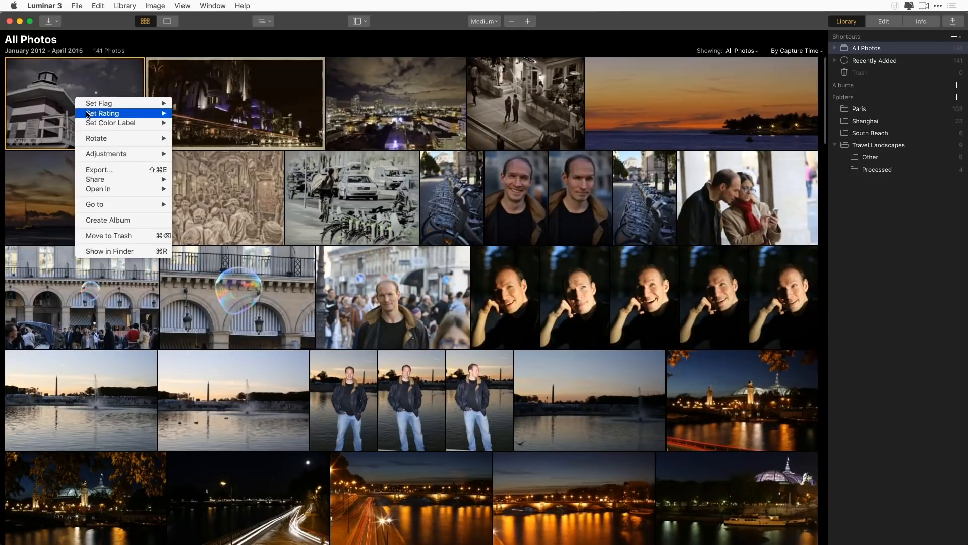
{"action": "mouse_move", "coordinate": [107, 106]}
{"action": "mouse_move", "coordinate": [123, 117]}
{"action": "left_click", "coordinate": [42, 93]}
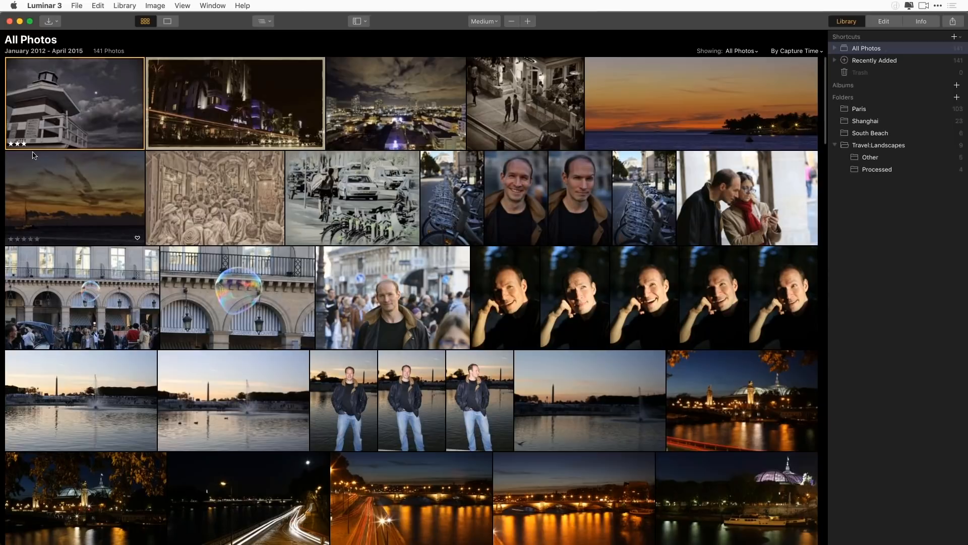
Rate the other four photos in the first row four, three, two and five stars, in order
{"action": "left_click", "coordinate": [236, 129]}
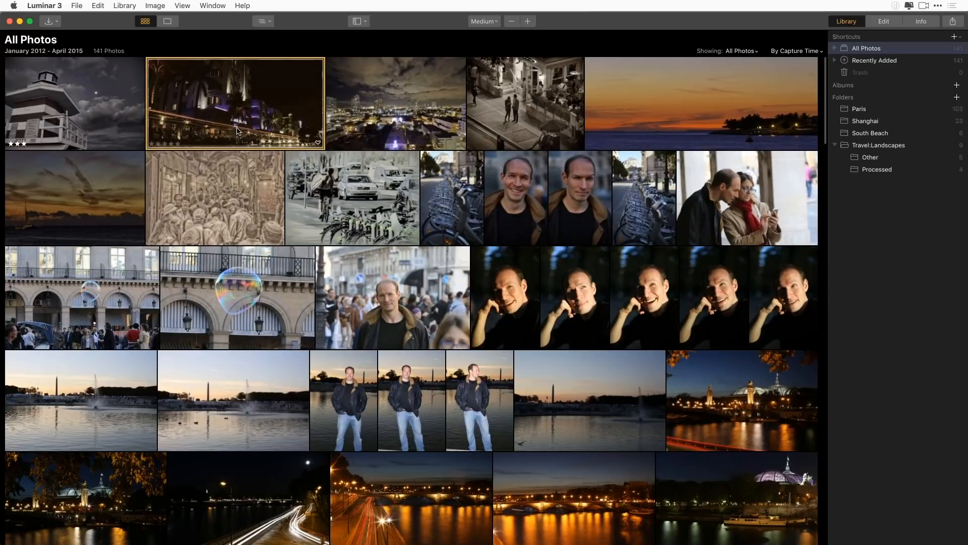
{"action": "key", "text": "4"}
{"action": "left_click", "coordinate": [428, 109]}
{"action": "key", "text": "3"}
{"action": "left_click", "coordinate": [539, 115]}
{"action": "key", "text": "2"}
{"action": "left_click", "coordinate": [643, 122]}
{"action": "key", "text": "4"}
{"action": "key", "text": "5"}
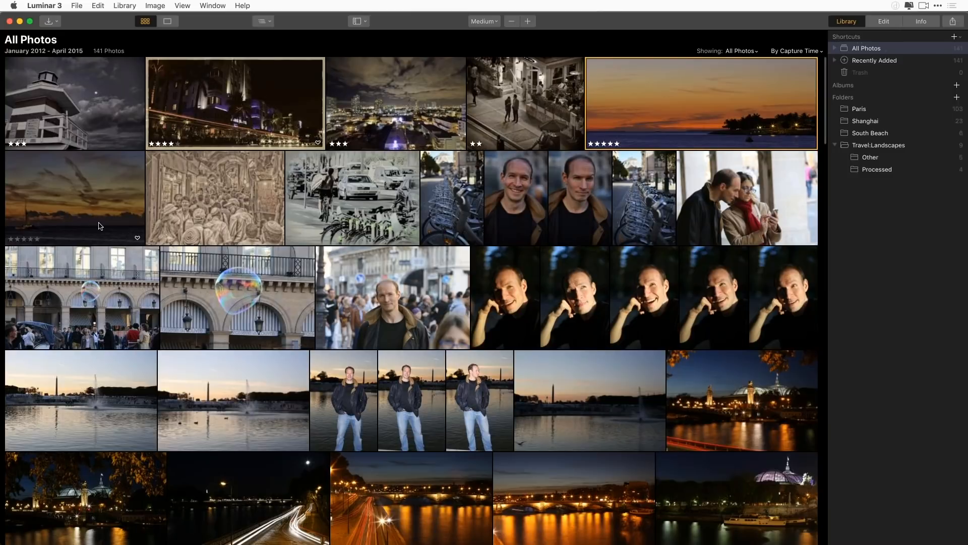
Step the selection from the dark sailboat sunset two photos ahead and back to the sunset
{"action": "left_click", "coordinate": [137, 220]}
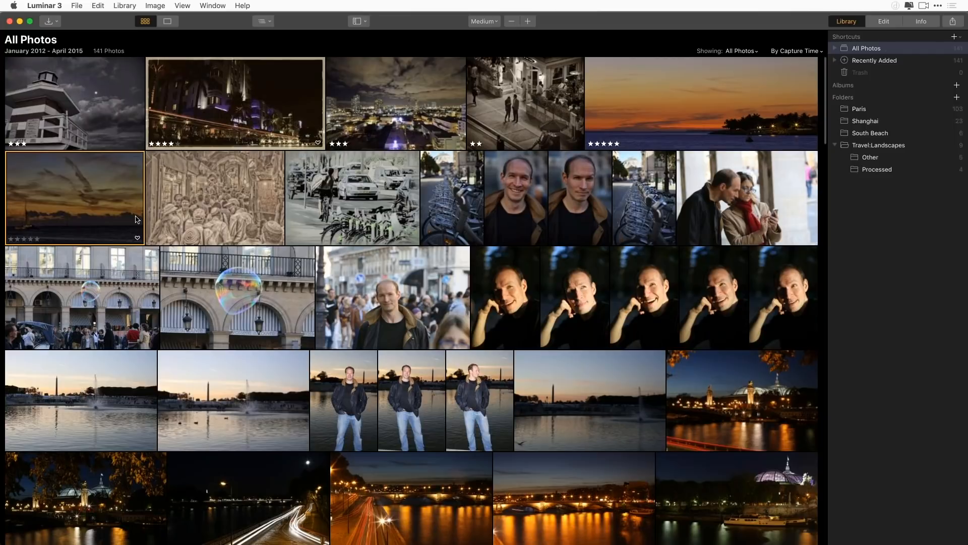
{"action": "key", "text": "Right"}
{"action": "key", "text": "Right"}
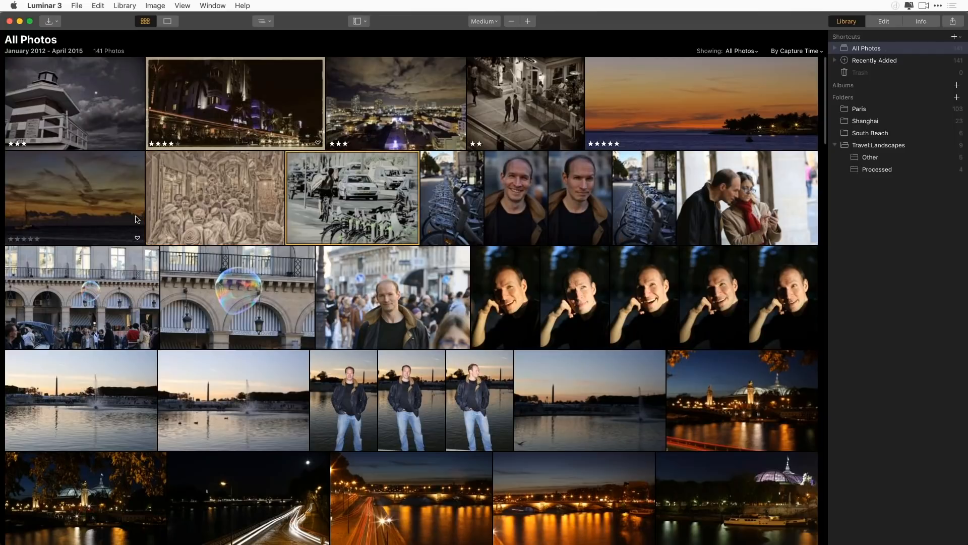
{"action": "key", "text": "Left"}
{"action": "key", "text": "Left"}
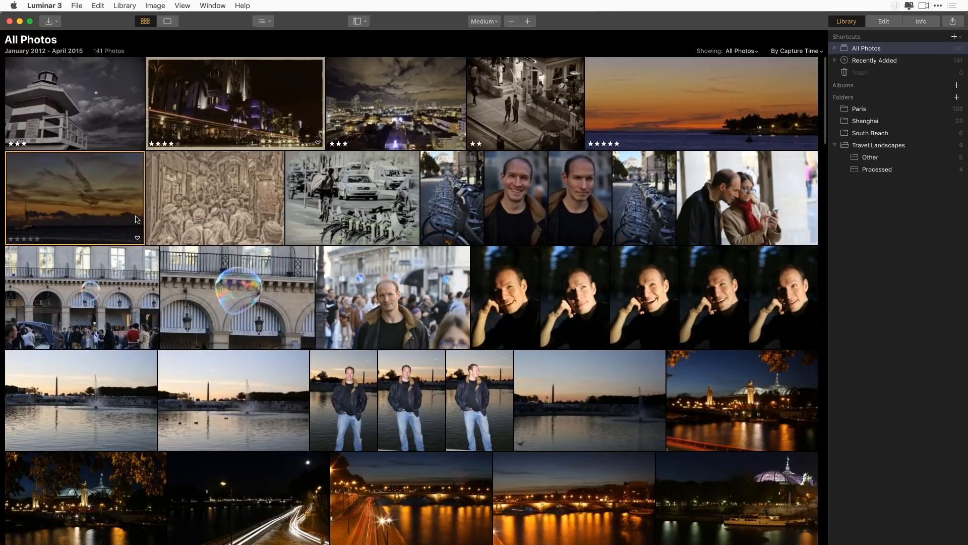
Mark the crowd engraving, the stylised cyclist, the first parked-bikes photo and the two adjacent portraits in the second row as favorites
{"action": "left_click", "coordinate": [265, 221]}
{"action": "key", "text": "p"}
{"action": "left_click", "coordinate": [355, 214]}
{"action": "key", "text": "p"}
{"action": "left_click", "coordinate": [465, 222]}
{"action": "key", "text": "p"}
{"action": "left_click", "coordinate": [500, 226]}
{"action": "left_click", "coordinate": [540, 239]}
{"action": "mouse_move", "coordinate": [580, 239]}
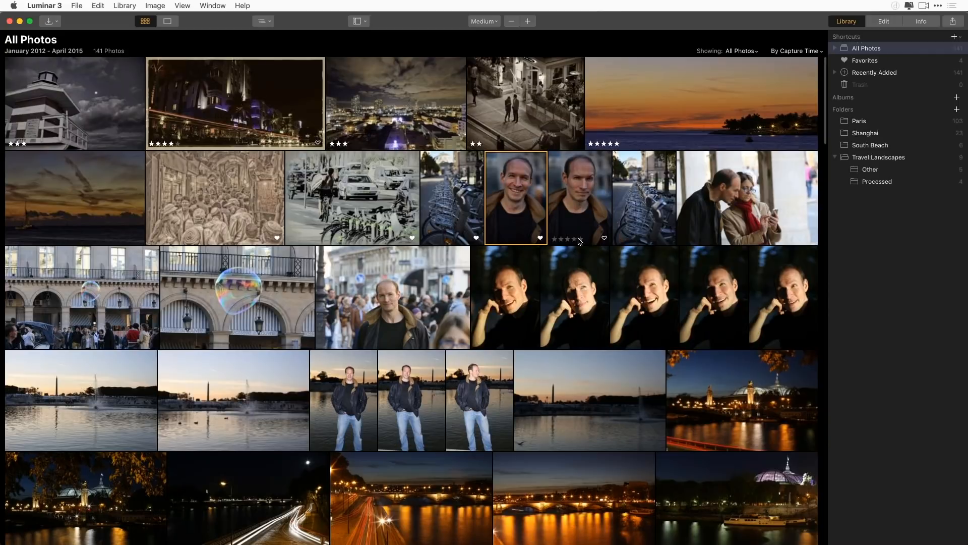
{"action": "left_click", "coordinate": [604, 239]}
Mark the second lake sunset photo in the fourth row, the one with the ducks, as rejected
{"action": "left_click", "coordinate": [620, 240]}
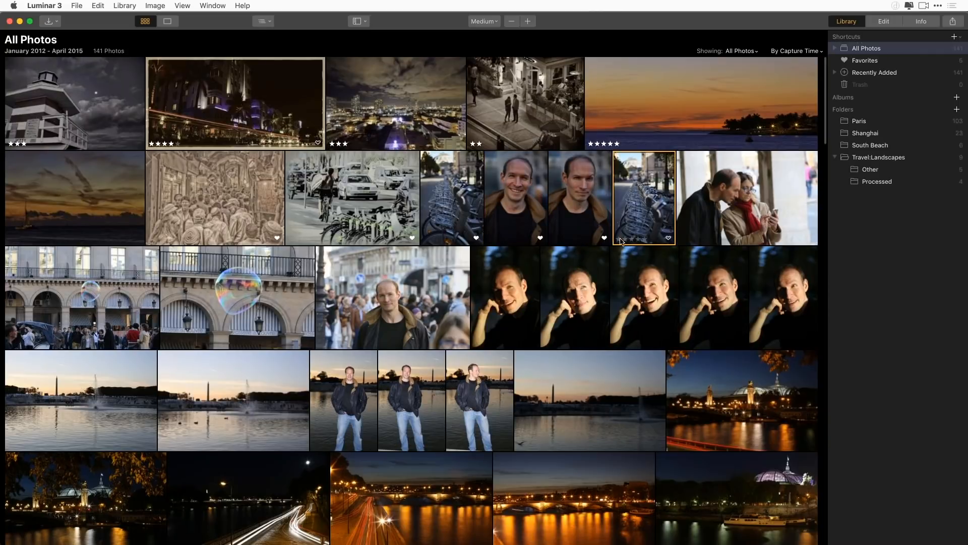
{"action": "left_click", "coordinate": [259, 399]}
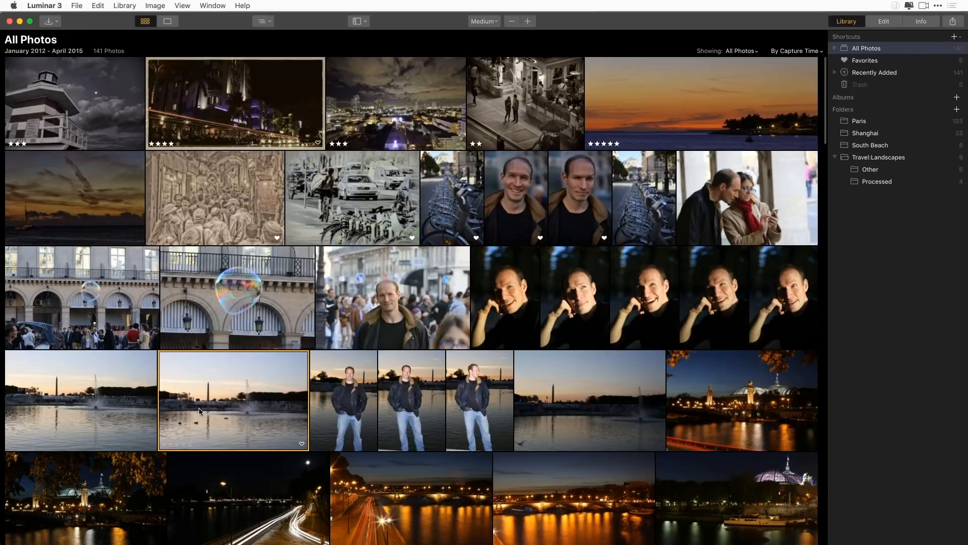
{"action": "key", "text": "x"}
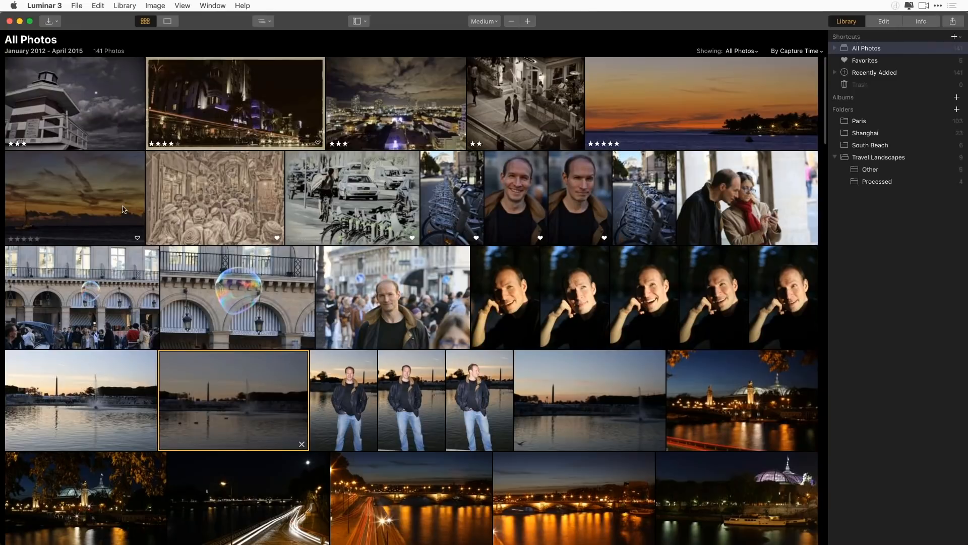
Review the gallery's filter choices and its sorting criteria without changing either
{"action": "left_click", "coordinate": [750, 52]}
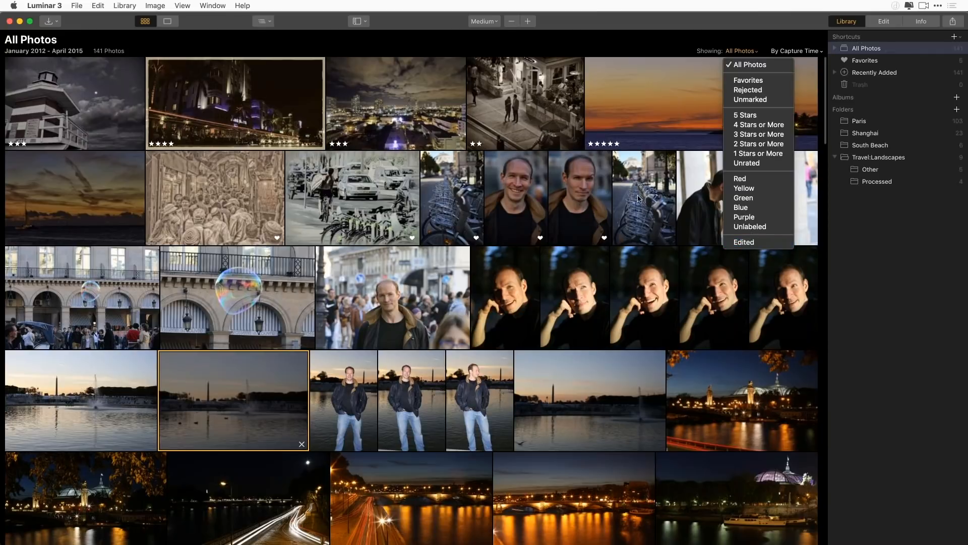
{"action": "left_click", "coordinate": [799, 51]}
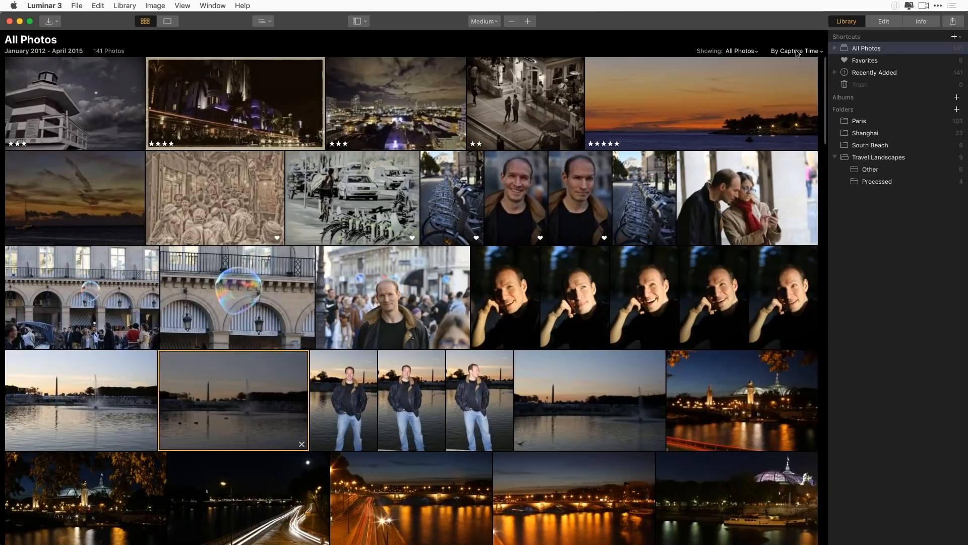
{"action": "left_click", "coordinate": [799, 51]}
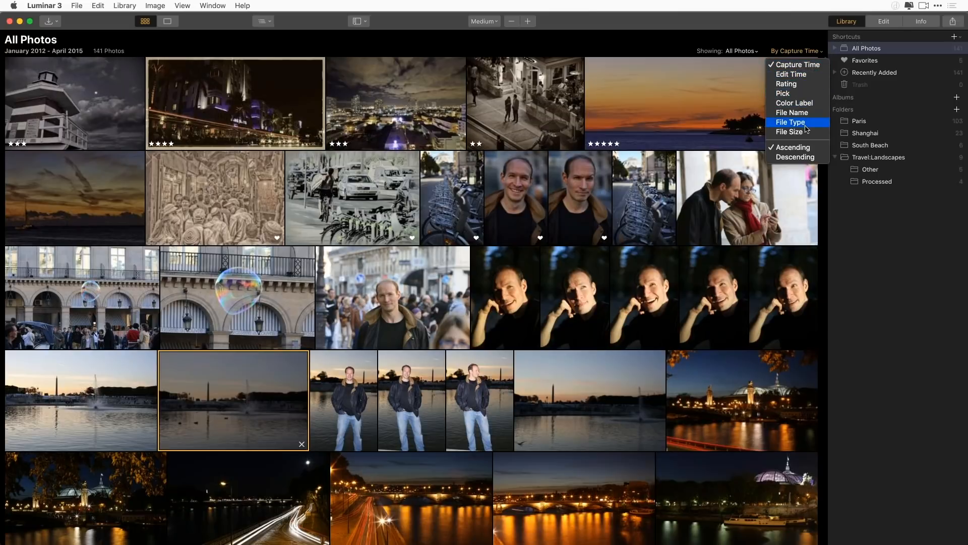
{"action": "left_click", "coordinate": [559, 231]}
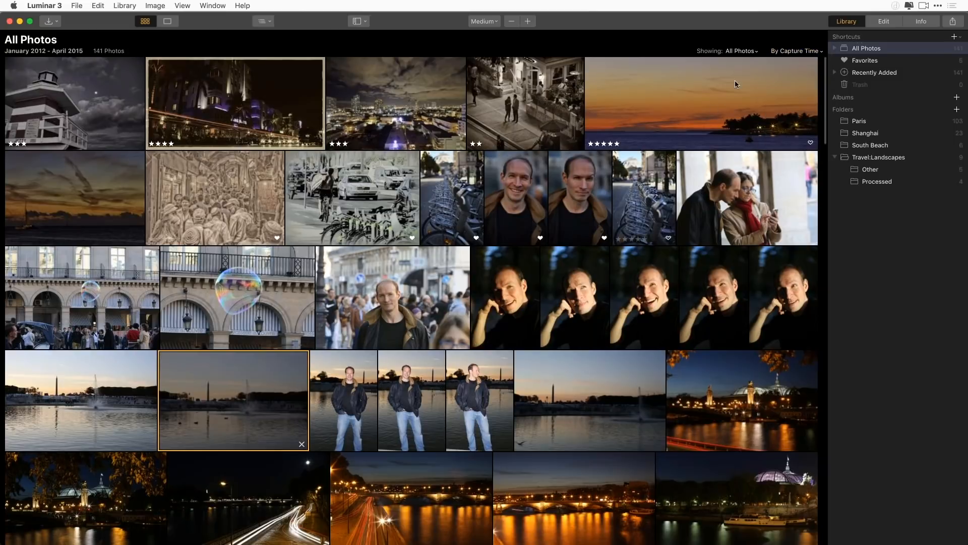
Filter the gallery to 3 Stars or More to check the rated photos, and show All Photos again
{"action": "left_click", "coordinate": [747, 51]}
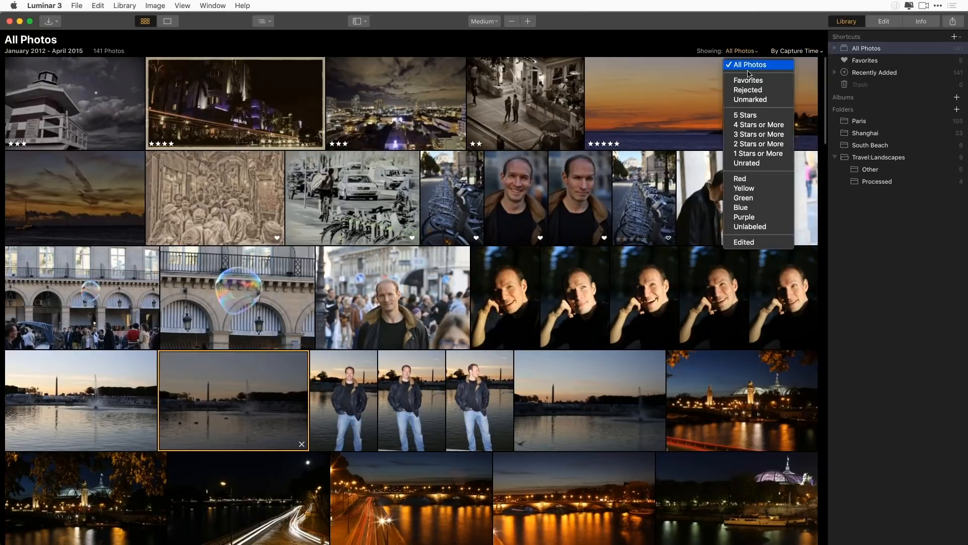
{"action": "left_click", "coordinate": [752, 134]}
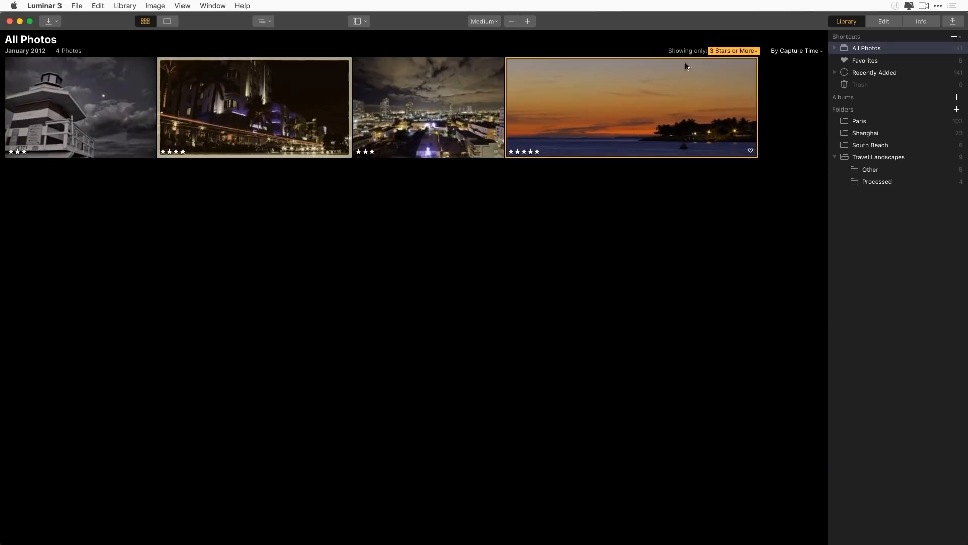
{"action": "left_click", "coordinate": [735, 52]}
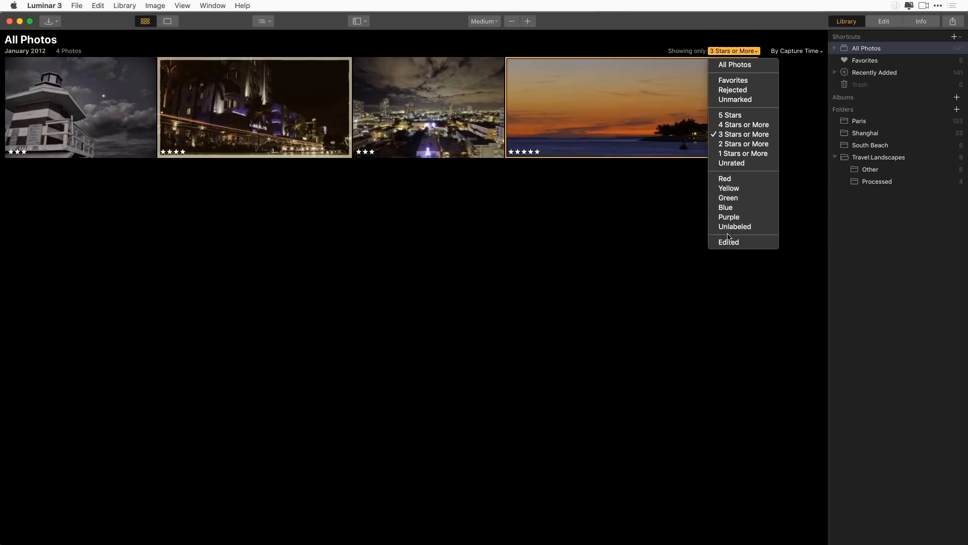
{"action": "left_click", "coordinate": [734, 65]}
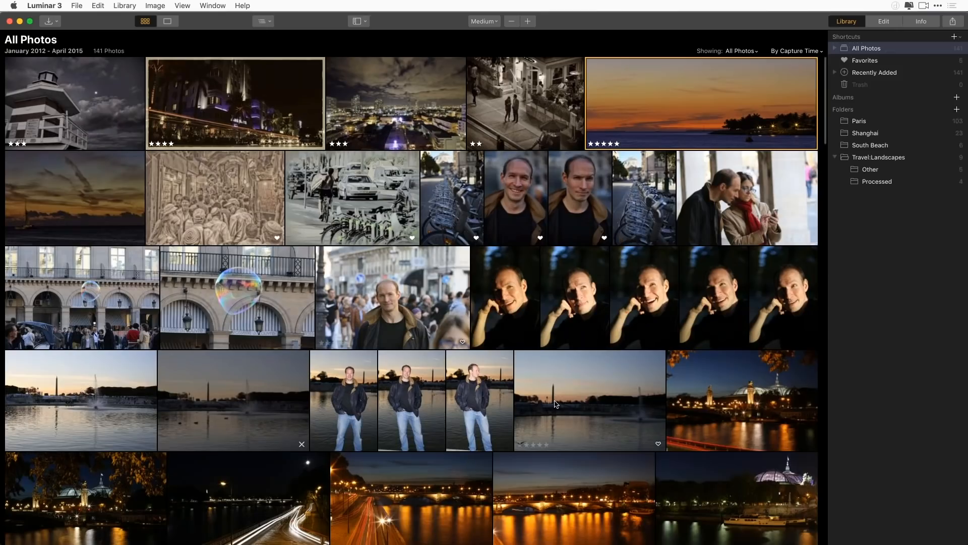
Show the Shanghai folder and open the dusk skyline photo at the start of its second row in single-image view
{"action": "scroll", "coordinate": [557, 403], "scroll_direction": "down", "scroll_amount": 5}
{"action": "scroll", "coordinate": [550, 386], "scroll_direction": "down", "scroll_amount": 4}
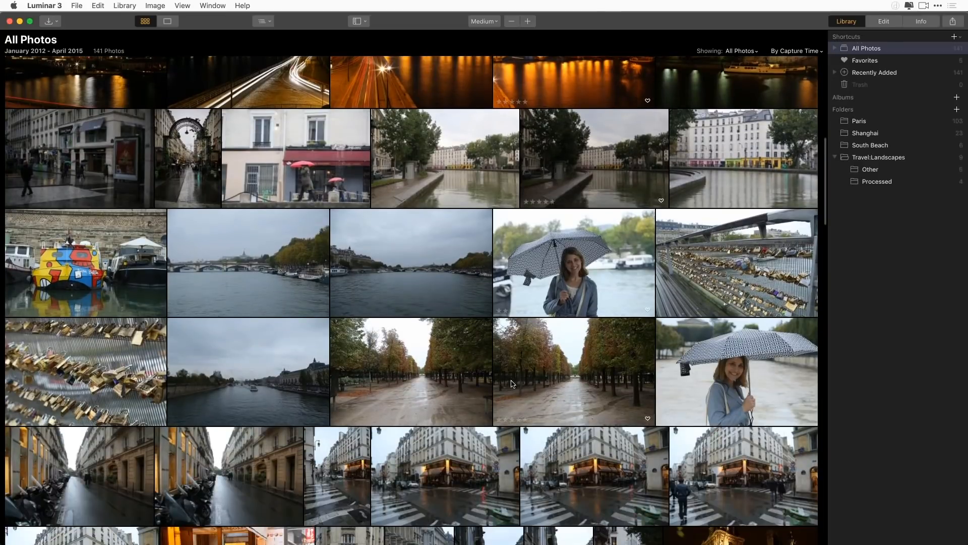
{"action": "scroll", "coordinate": [512, 388], "scroll_direction": "down", "scroll_amount": 4}
{"action": "scroll", "coordinate": [515, 385], "scroll_direction": "down", "scroll_amount": 5}
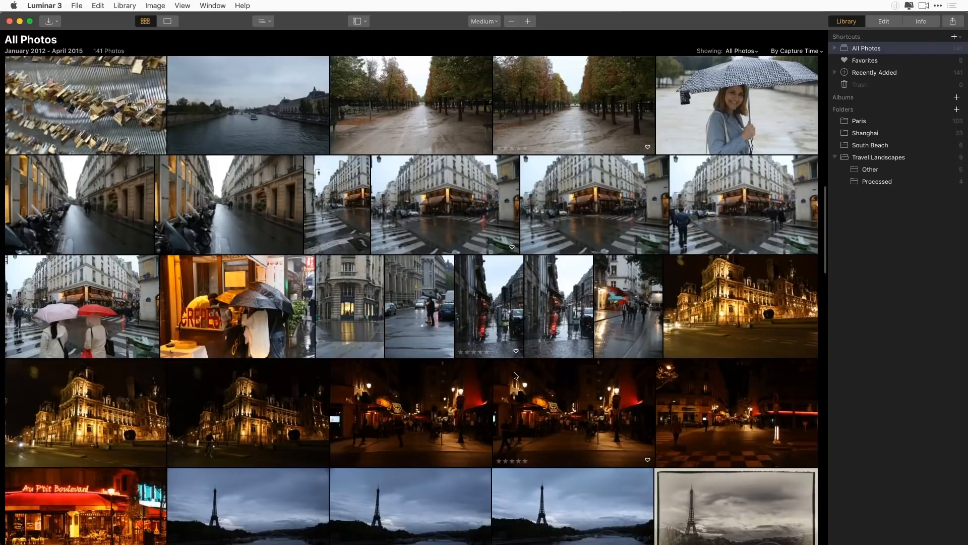
{"action": "scroll", "coordinate": [512, 369], "scroll_direction": "down", "scroll_amount": 4}
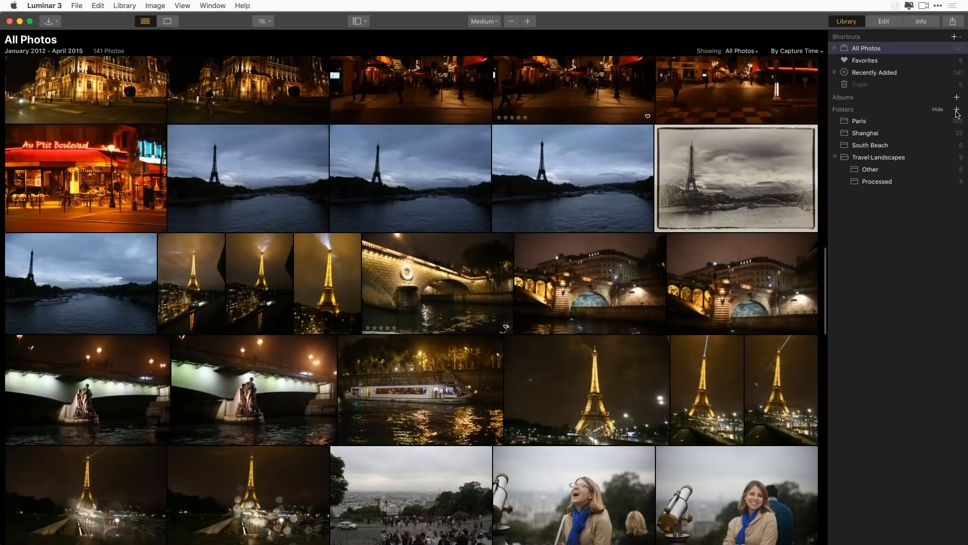
{"action": "double_click", "coordinate": [908, 133]}
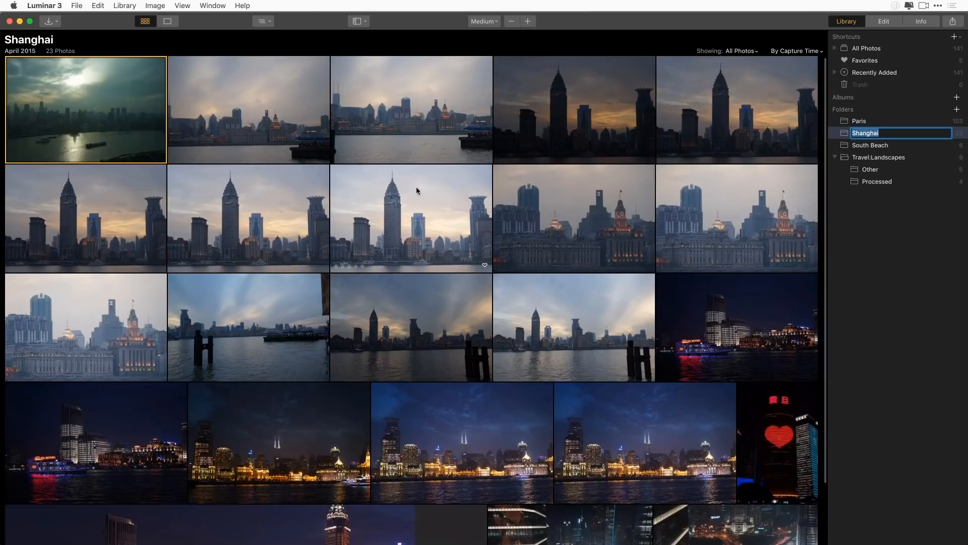
{"action": "double_click", "coordinate": [92, 230]}
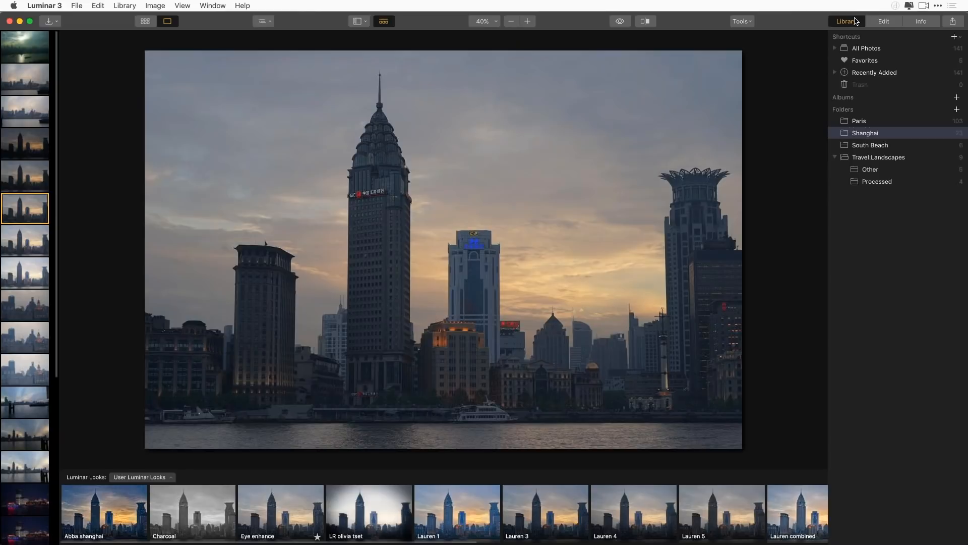
Switch the skyline photo to editing and hide the filmstrip
{"action": "left_click", "coordinate": [889, 24]}
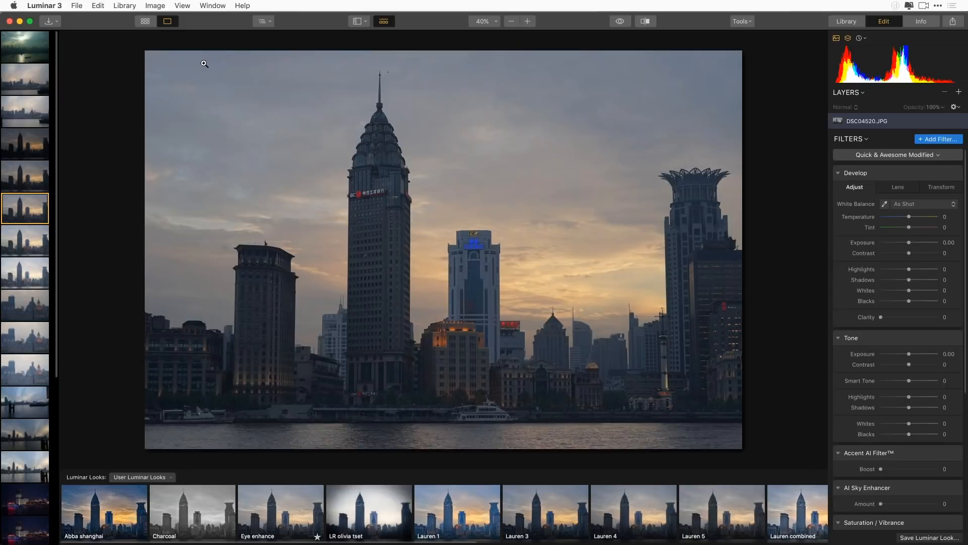
{"action": "left_click", "coordinate": [358, 21]}
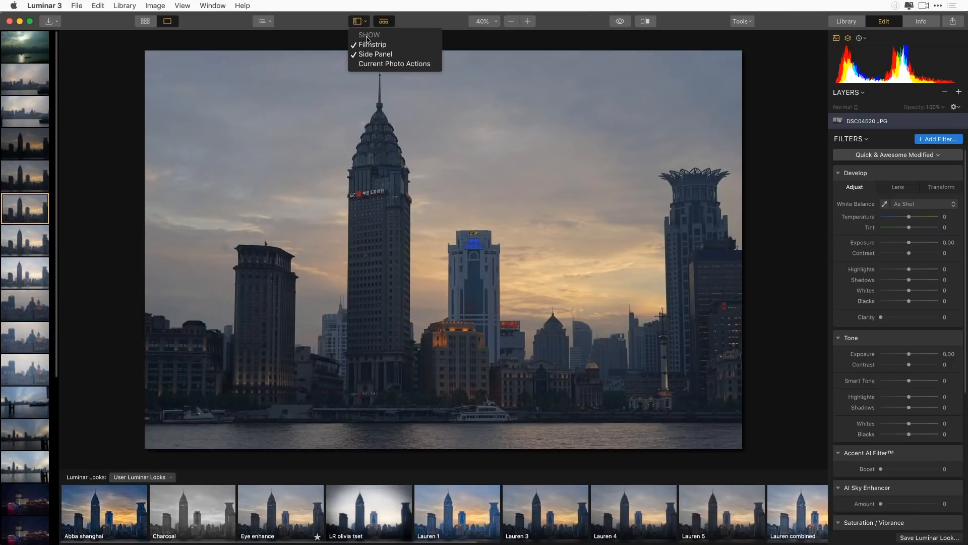
{"action": "left_click", "coordinate": [372, 44]}
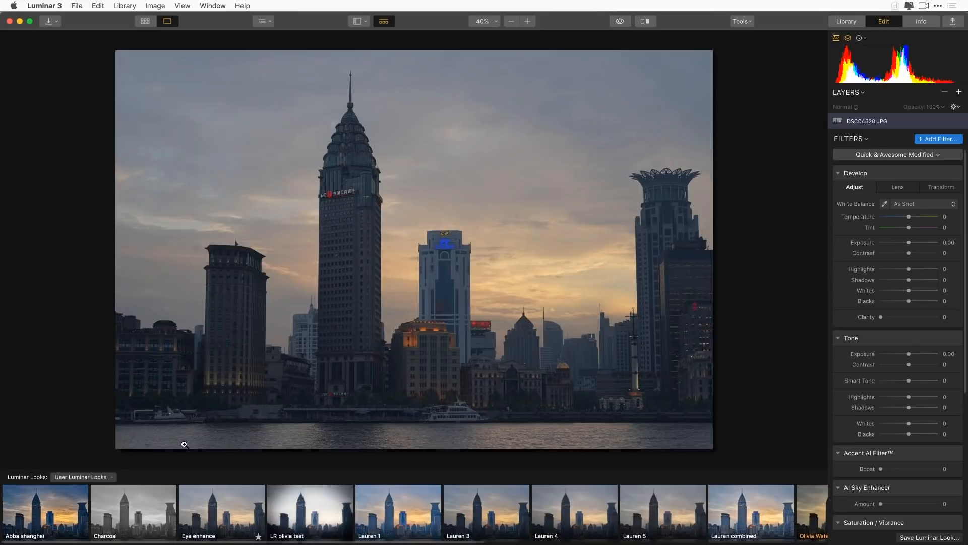
Switch the Luminar Looks collection to Essentials and apply the AI Image Enhancer look to the skyline photo
{"action": "left_click", "coordinate": [111, 478]}
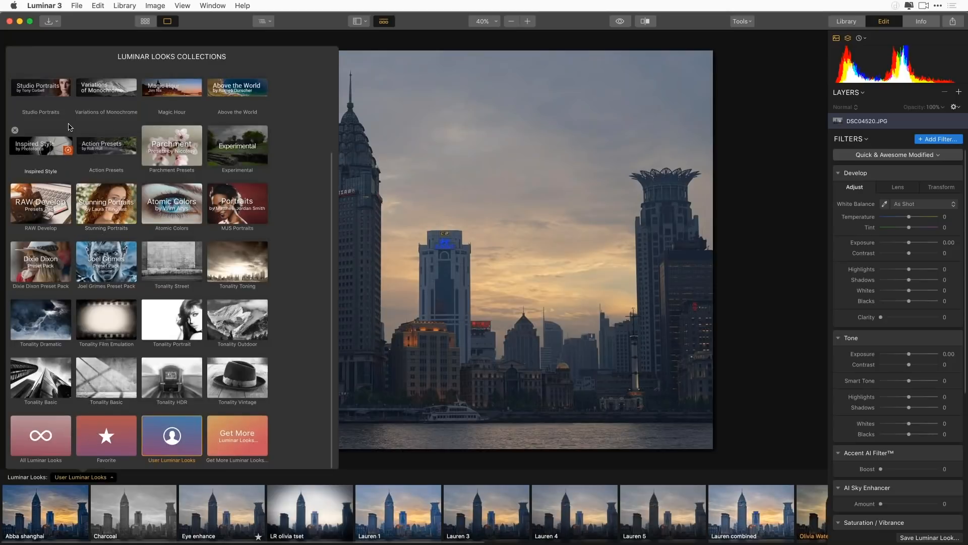
{"action": "scroll", "coordinate": [160, 125], "scroll_direction": "up", "scroll_amount": 5}
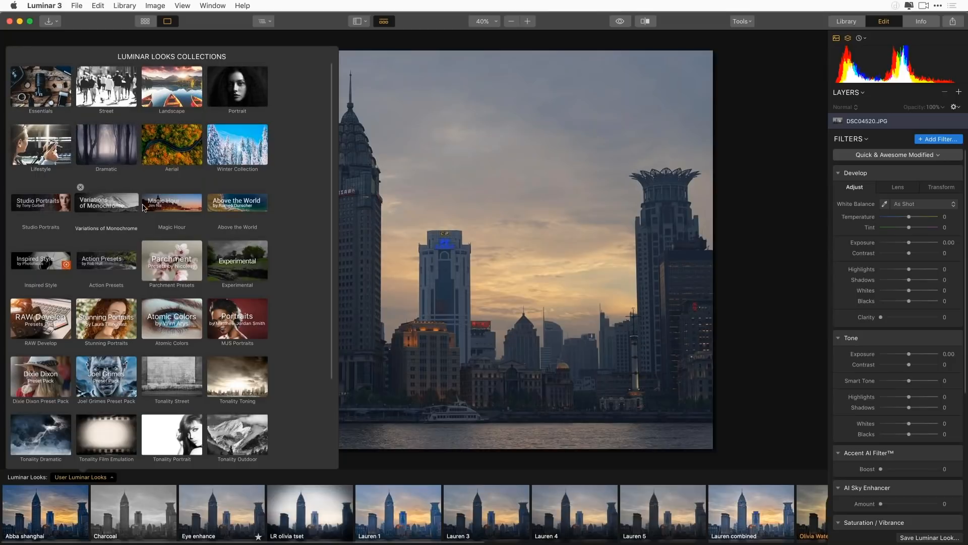
{"action": "left_click", "coordinate": [45, 95]}
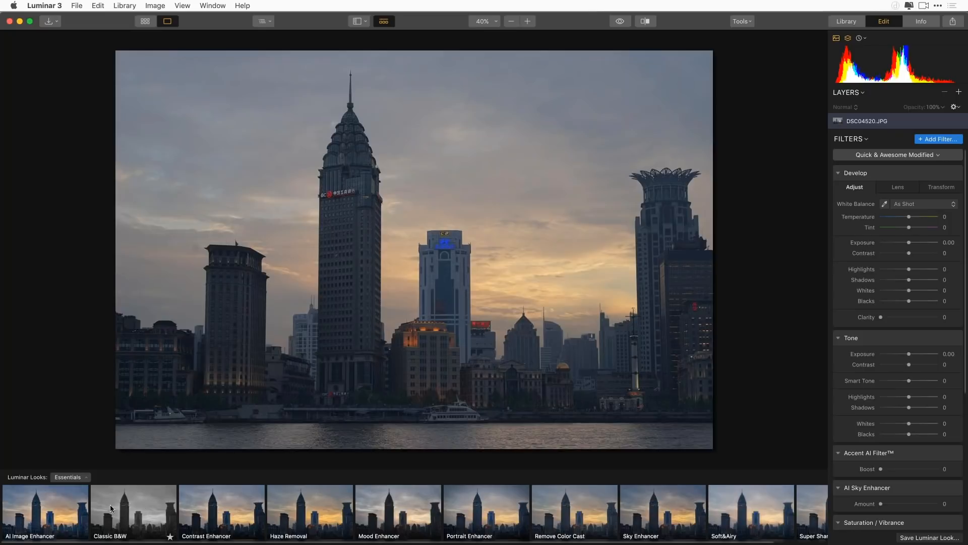
{"action": "left_click", "coordinate": [47, 516]}
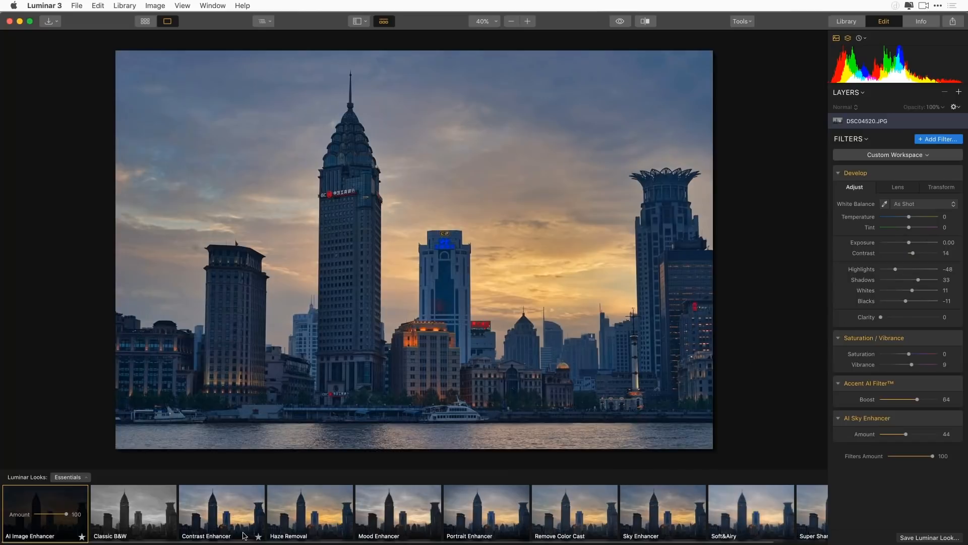
Try the Contrast Enhancer, Haze Removal, Sky Enhancer and Super Sharp looks on the skyline photo in turn
{"action": "left_click", "coordinate": [220, 517]}
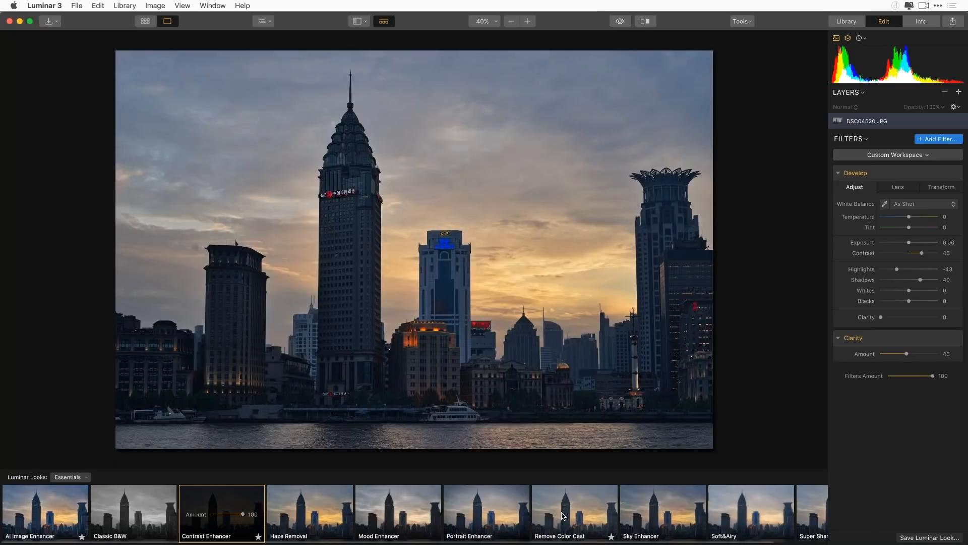
{"action": "left_click", "coordinate": [335, 519]}
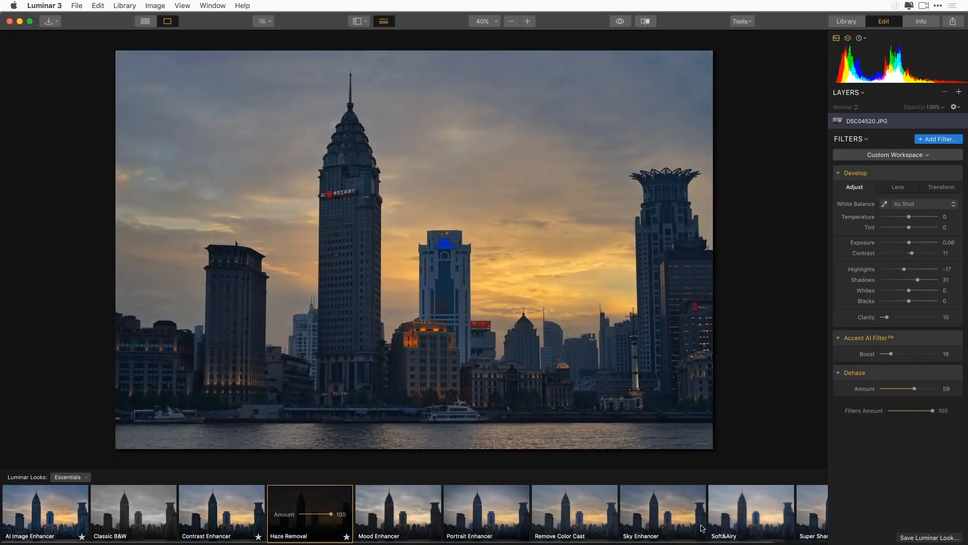
{"action": "left_click", "coordinate": [691, 526]}
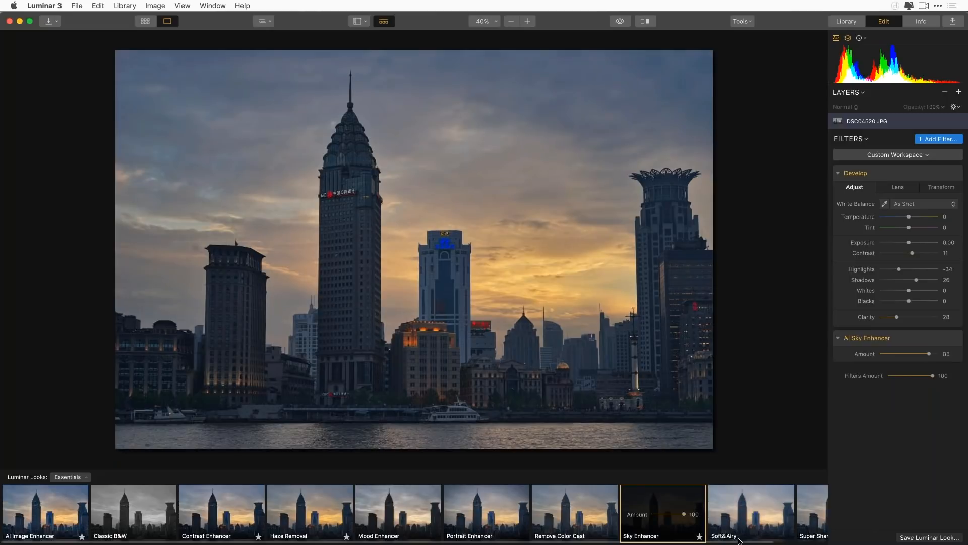
{"action": "left_click", "coordinate": [802, 522]}
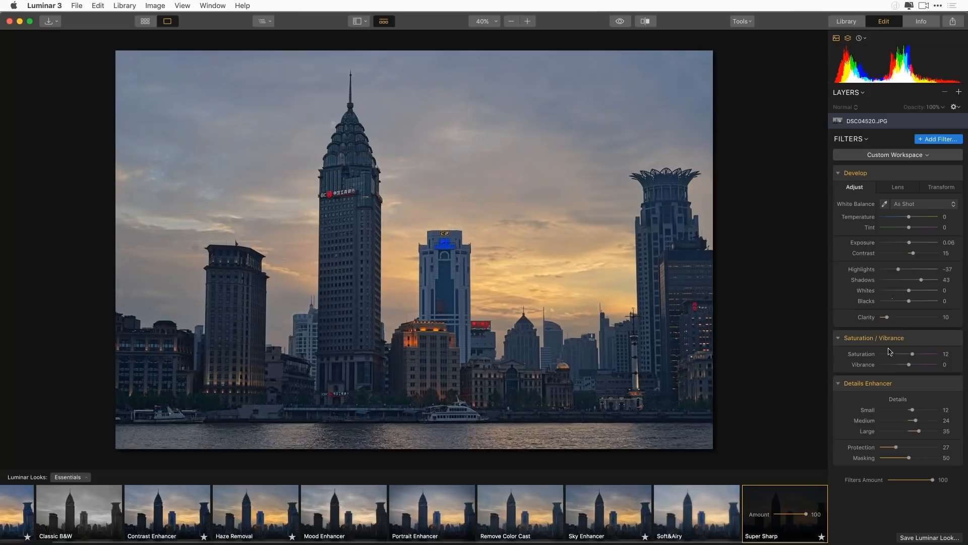
Reapply the AI Image Enhancer look to the skyline photo and keep its amount at 100
{"action": "left_click", "coordinate": [6, 524]}
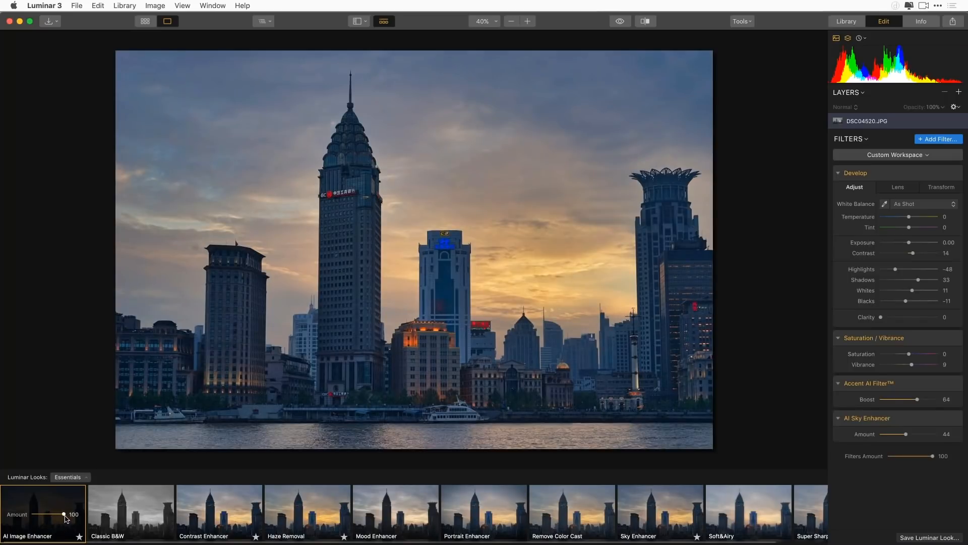
{"action": "mouse_move", "coordinate": [64, 515]}
{"action": "left_mouse_down"}
{"action": "mouse_move", "coordinate": [42, 515]}
{"action": "mouse_move", "coordinate": [60, 517]}
{"action": "left_mouse_up"}
Sample the white boat as the neutral target, fine-tune temperature to 19 and tint to 11, and set saturation to -9
{"action": "left_click", "coordinate": [884, 204]}
{"action": "left_click", "coordinate": [476, 410]}
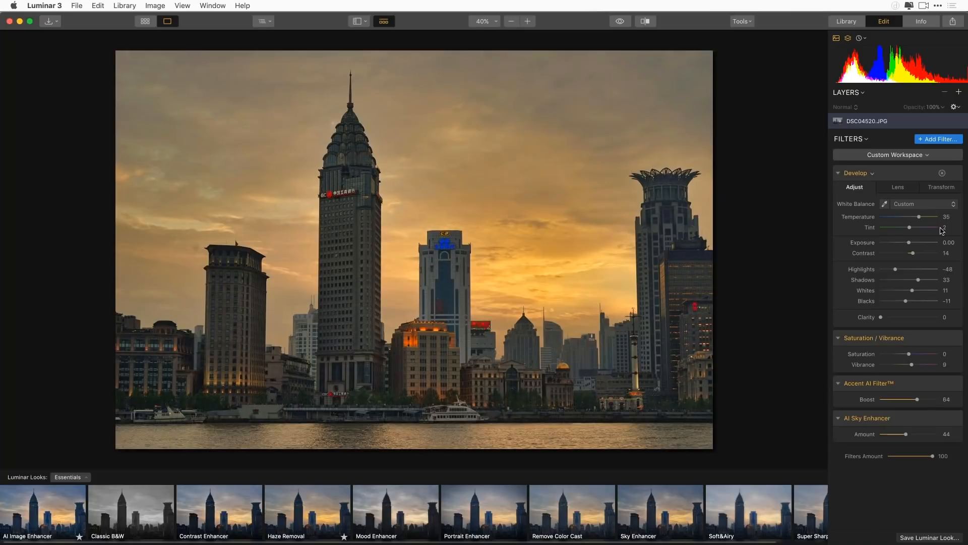
{"action": "left_click_drag", "start_coordinate": [920, 217], "coordinate": [912, 228]}
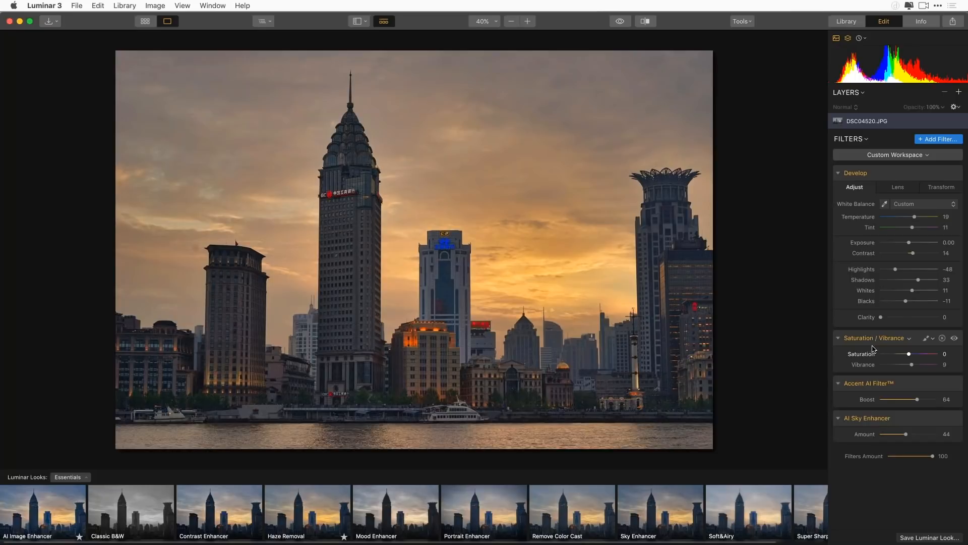
{"action": "left_click_drag", "start_coordinate": [908, 354], "coordinate": [905, 354]}
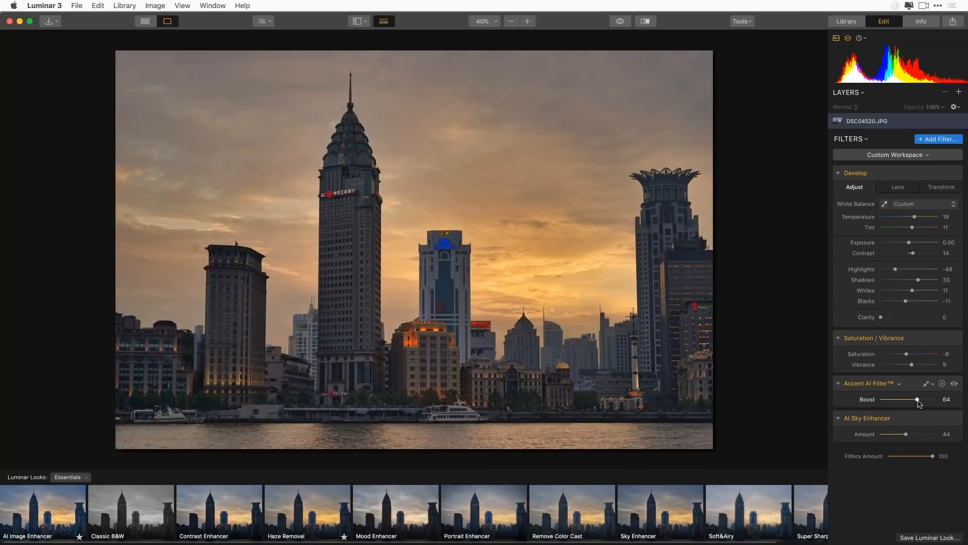
Set the Accent AI Filter boost and the AI Sky Enhancer amount to 100, and compare the result with the original photo
{"action": "left_click_drag", "start_coordinate": [916, 400], "coordinate": [857, 403]}
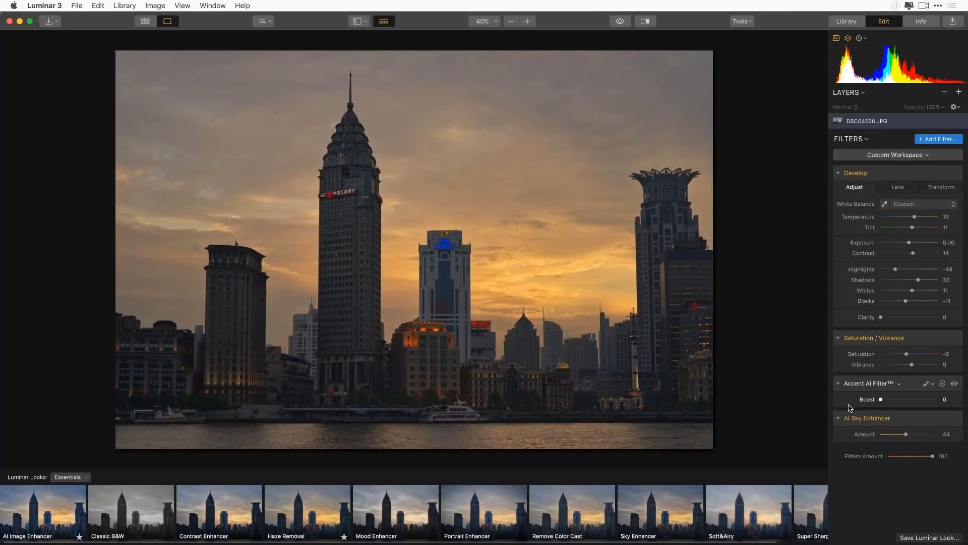
{"action": "left_click_drag", "start_coordinate": [880, 400], "coordinate": [950, 399]}
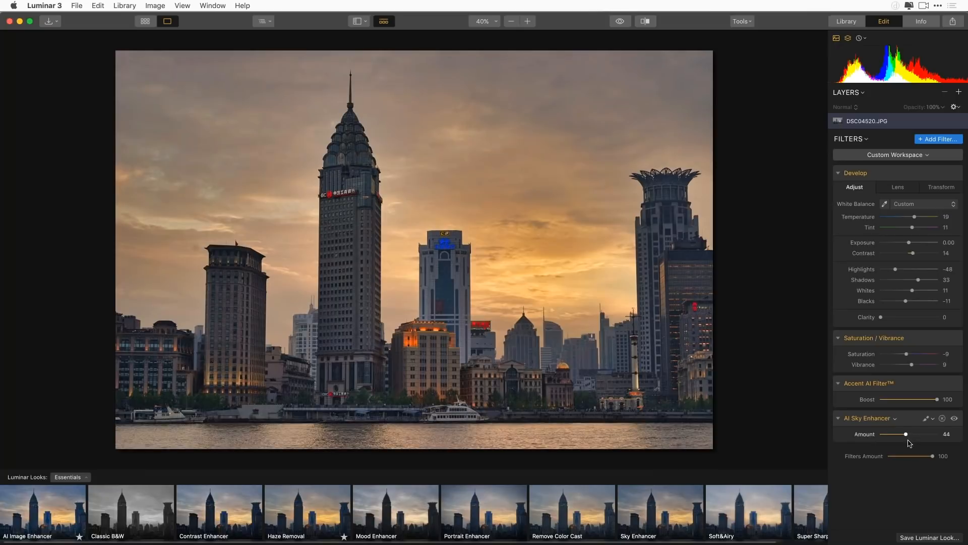
{"action": "left_click_drag", "start_coordinate": [906, 435], "coordinate": [952, 431]}
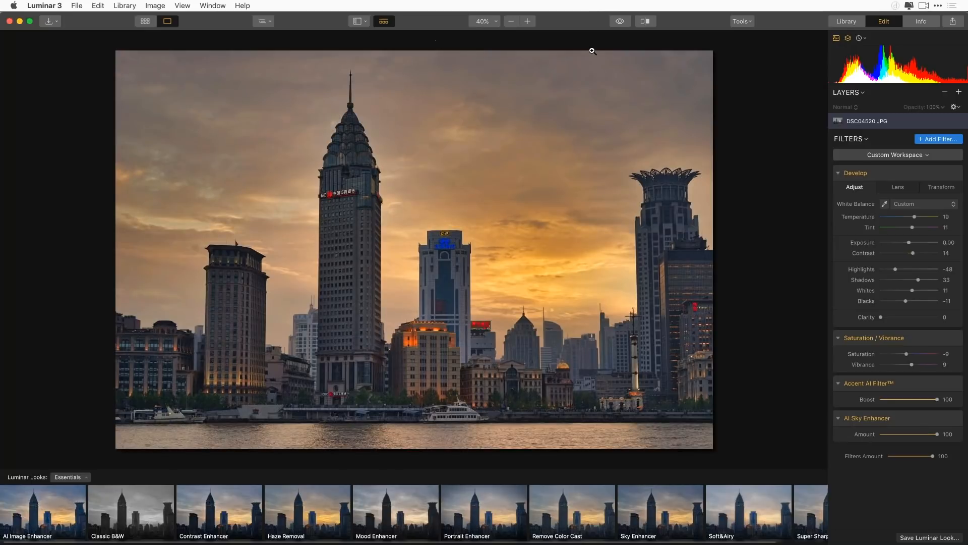
{"action": "left_click", "coordinate": [620, 23]}
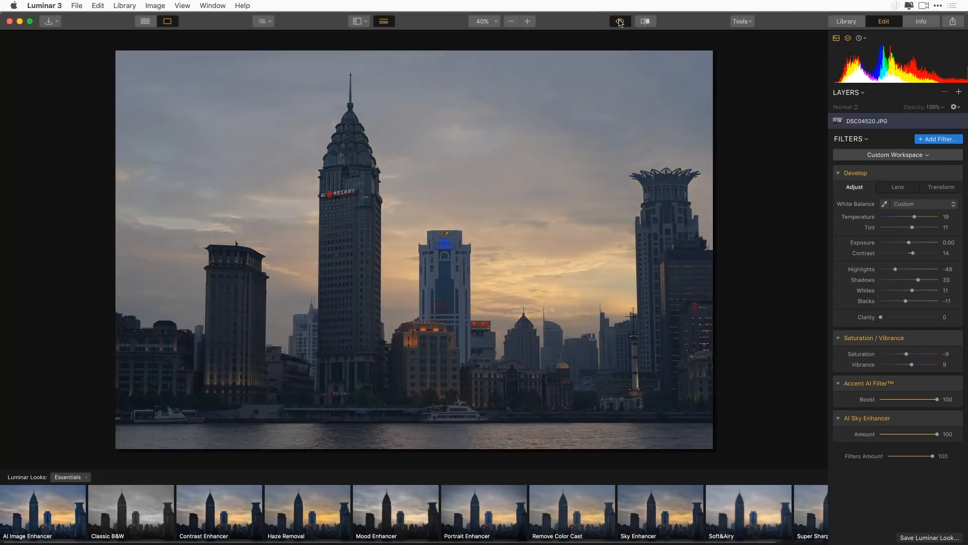
{"action": "left_click", "coordinate": [620, 22]}
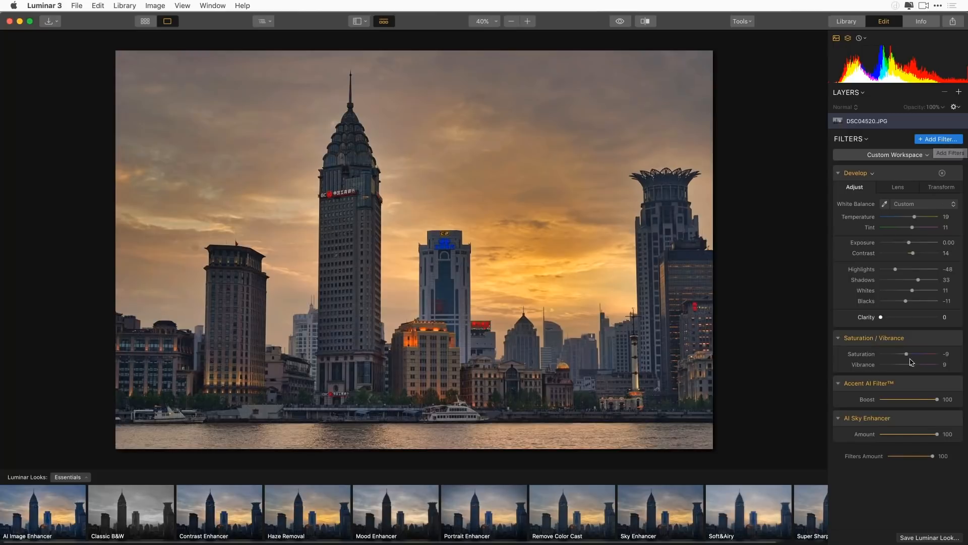
Add the Structure filter to the skyline photo and set its amount to 32
{"action": "left_click", "coordinate": [937, 141]}
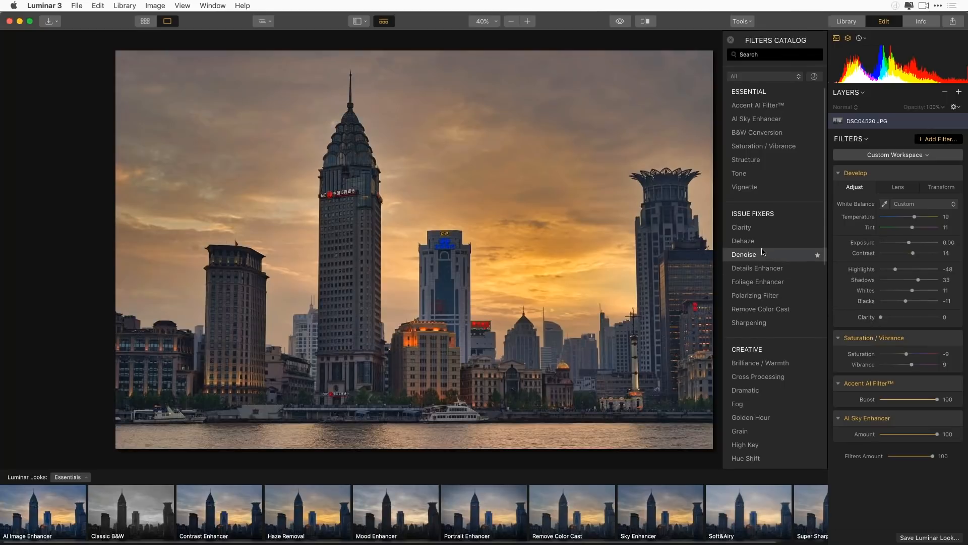
{"action": "left_click", "coordinate": [762, 161]}
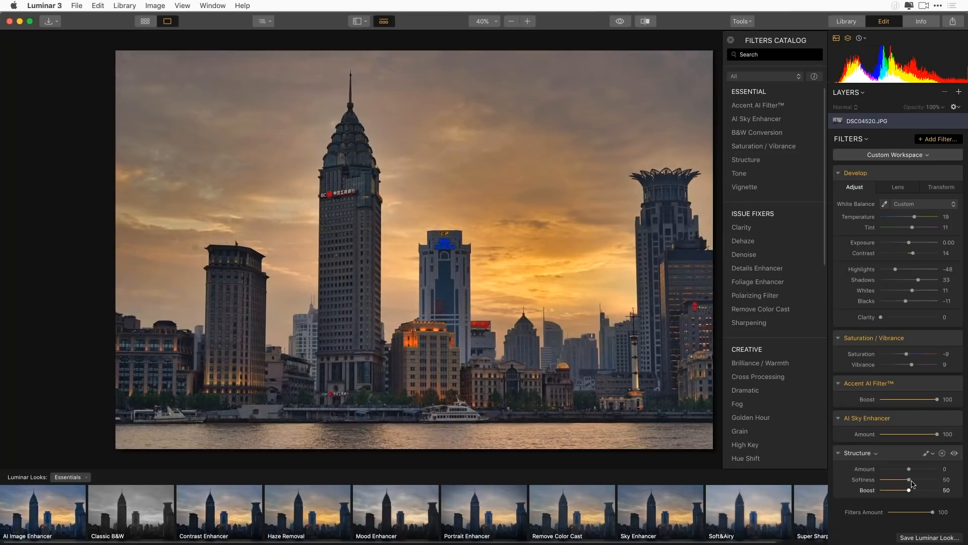
{"action": "mouse_move", "coordinate": [909, 469]}
{"action": "left_mouse_down"}
{"action": "mouse_move", "coordinate": [929, 470]}
{"action": "mouse_move", "coordinate": [919, 470]}
{"action": "left_mouse_up"}
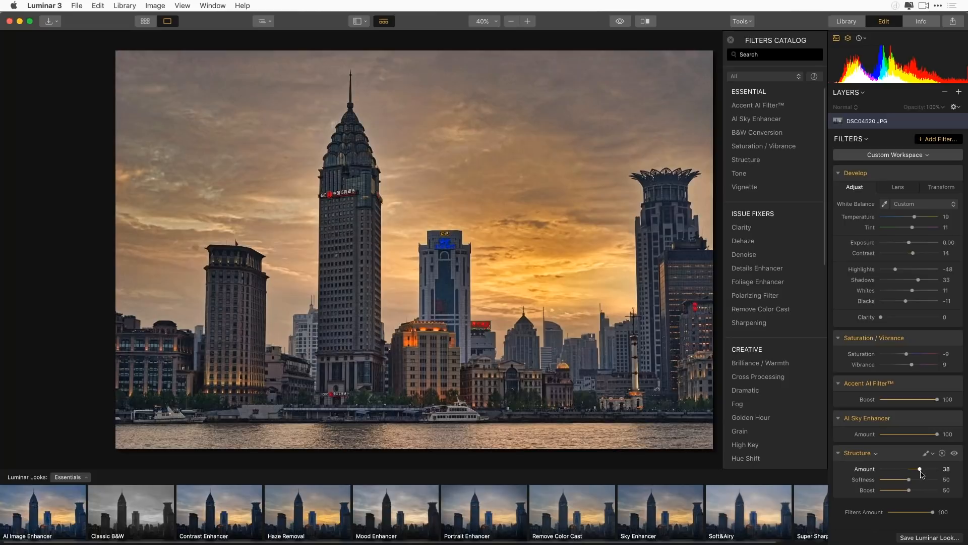
{"action": "left_click_drag", "start_coordinate": [921, 470], "coordinate": [918, 472]}
Brush a Structure mask over the towers and waterfront buildings, showing the mask overlay to fill in missed areas
{"action": "left_click", "coordinate": [932, 455]}
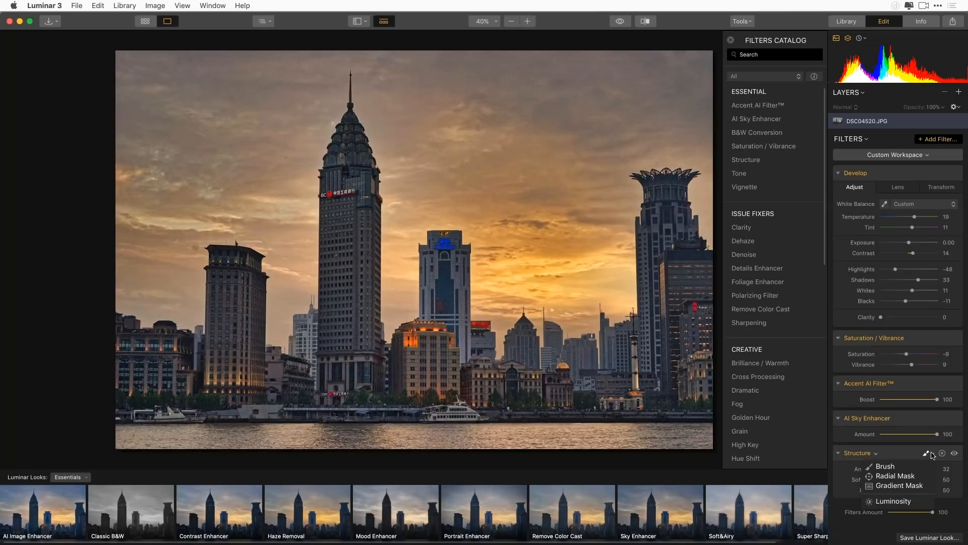
{"action": "left_click", "coordinate": [903, 468]}
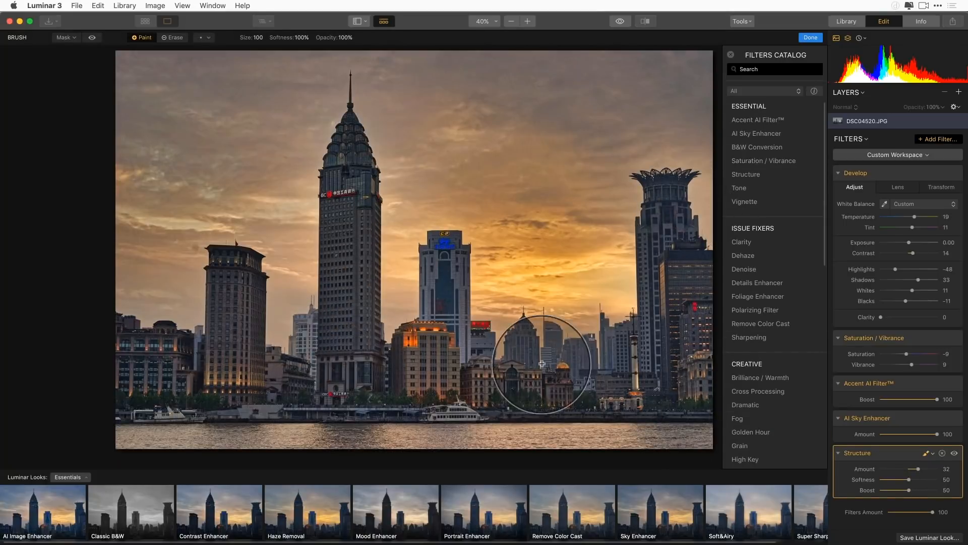
{"action": "mouse_move", "coordinate": [686, 338]}
{"action": "left_mouse_down"}
{"action": "mouse_move", "coordinate": [678, 313]}
{"action": "mouse_move", "coordinate": [679, 354]}
{"action": "mouse_move", "coordinate": [661, 366]}
{"action": "mouse_move", "coordinate": [664, 337]}
{"action": "mouse_move", "coordinate": [675, 361]}
{"action": "mouse_move", "coordinate": [674, 311]}
{"action": "mouse_move", "coordinate": [682, 374]}
{"action": "left_mouse_up"}
{"action": "mouse_move", "coordinate": [676, 311]}
{"action": "left_mouse_down"}
{"action": "mouse_move", "coordinate": [651, 223]}
{"action": "mouse_move", "coordinate": [661, 200]}
{"action": "mouse_move", "coordinate": [676, 243]}
{"action": "mouse_move", "coordinate": [671, 313]}
{"action": "mouse_move", "coordinate": [649, 372]}
{"action": "mouse_move", "coordinate": [654, 347]}
{"action": "mouse_move", "coordinate": [663, 384]}
{"action": "mouse_move", "coordinate": [612, 385]}
{"action": "mouse_move", "coordinate": [648, 335]}
{"action": "mouse_move", "coordinate": [637, 363]}
{"action": "mouse_move", "coordinate": [611, 347]}
{"action": "mouse_move", "coordinate": [603, 360]}
{"action": "mouse_move", "coordinate": [587, 349]}
{"action": "mouse_move", "coordinate": [577, 366]}
{"action": "mouse_move", "coordinate": [548, 354]}
{"action": "mouse_move", "coordinate": [536, 374]}
{"action": "mouse_move", "coordinate": [505, 368]}
{"action": "mouse_move", "coordinate": [476, 391]}
{"action": "mouse_move", "coordinate": [484, 363]}
{"action": "mouse_move", "coordinate": [515, 346]}
{"action": "mouse_move", "coordinate": [485, 409]}
{"action": "mouse_move", "coordinate": [384, 383]}
{"action": "mouse_move", "coordinate": [446, 379]}
{"action": "mouse_move", "coordinate": [422, 302]}
{"action": "mouse_move", "coordinate": [432, 252]}
{"action": "mouse_move", "coordinate": [443, 332]}
{"action": "mouse_move", "coordinate": [355, 359]}
{"action": "mouse_move", "coordinate": [375, 396]}
{"action": "mouse_move", "coordinate": [540, 387]}
{"action": "mouse_move", "coordinate": [466, 381]}
{"action": "mouse_move", "coordinate": [367, 311]}
{"action": "mouse_move", "coordinate": [340, 407]}
{"action": "mouse_move", "coordinate": [350, 265]}
{"action": "mouse_move", "coordinate": [348, 292]}
{"action": "mouse_move", "coordinate": [324, 190]}
{"action": "mouse_move", "coordinate": [348, 116]}
{"action": "mouse_move", "coordinate": [327, 303]}
{"action": "mouse_move", "coordinate": [292, 425]}
{"action": "mouse_move", "coordinate": [287, 382]}
{"action": "mouse_move", "coordinate": [302, 335]}
{"action": "mouse_move", "coordinate": [240, 258]}
{"action": "mouse_move", "coordinate": [215, 375]}
{"action": "mouse_move", "coordinate": [129, 357]}
{"action": "mouse_move", "coordinate": [136, 387]}
{"action": "mouse_move", "coordinate": [160, 357]}
{"action": "mouse_move", "coordinate": [212, 375]}
{"action": "mouse_move", "coordinate": [681, 387]}
{"action": "mouse_move", "coordinate": [314, 412]}
{"action": "mouse_move", "coordinate": [211, 392]}
{"action": "mouse_move", "coordinate": [304, 359]}
{"action": "mouse_move", "coordinate": [342, 370]}
{"action": "mouse_move", "coordinate": [300, 476]}
{"action": "mouse_move", "coordinate": [396, 401]}
{"action": "mouse_move", "coordinate": [566, 383]}
{"action": "mouse_move", "coordinate": [241, 406]}
{"action": "mouse_move", "coordinate": [244, 262]}
{"action": "left_mouse_up"}
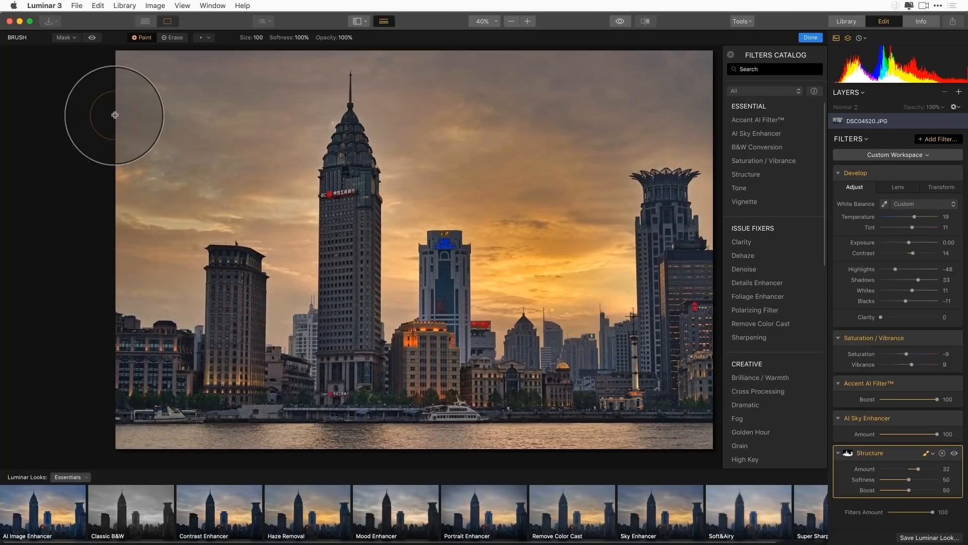
{"action": "left_click", "coordinate": [92, 38]}
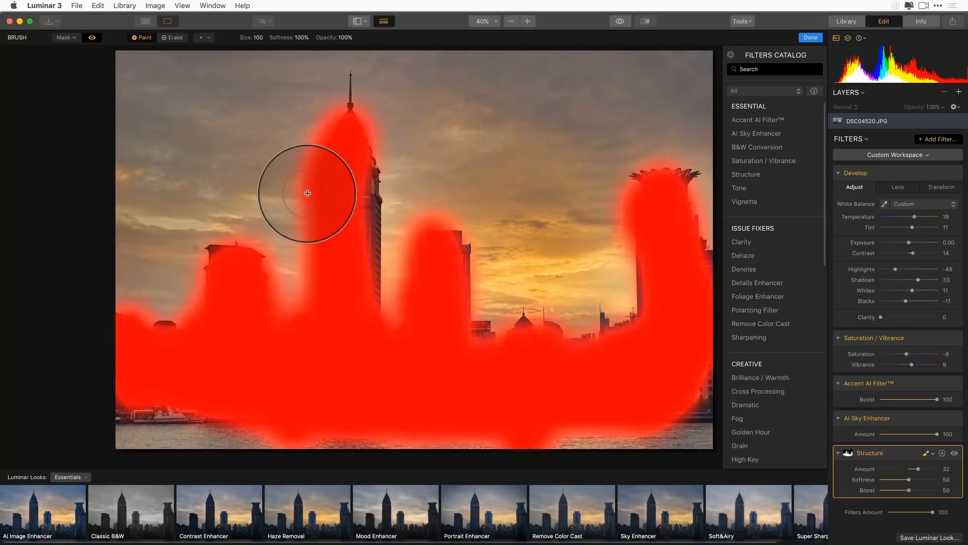
{"action": "mouse_move", "coordinate": [687, 382]}
{"action": "left_mouse_down"}
{"action": "mouse_move", "coordinate": [698, 385]}
{"action": "mouse_move", "coordinate": [557, 385]}
{"action": "left_mouse_up"}
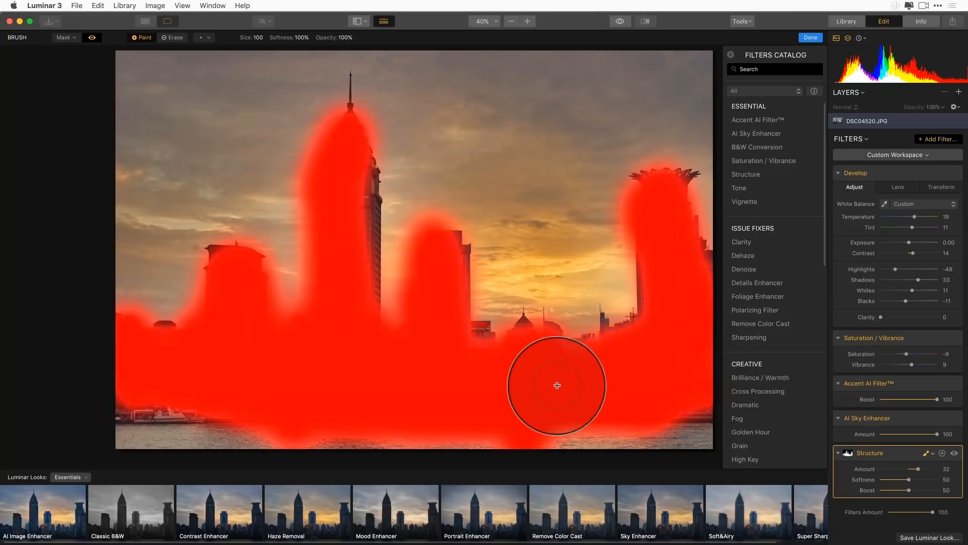
{"action": "mouse_move", "coordinate": [98, 400]}
{"action": "left_mouse_down"}
{"action": "mouse_move", "coordinate": [216, 408]}
{"action": "mouse_move", "coordinate": [189, 392]}
{"action": "left_mouse_up"}
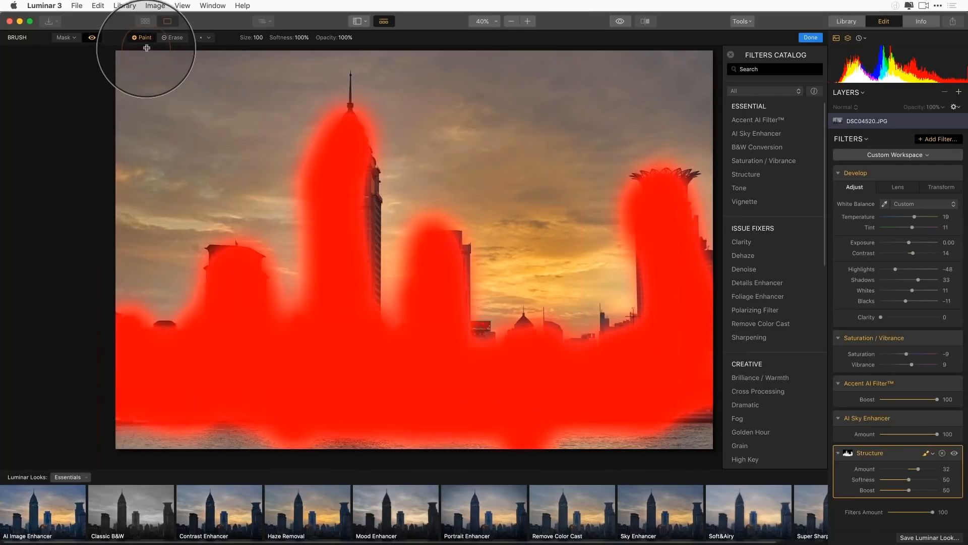
Erase the Structure mask from the water along the shoreline, hide the mask overlay and finish the masking
{"action": "left_click", "coordinate": [172, 37]}
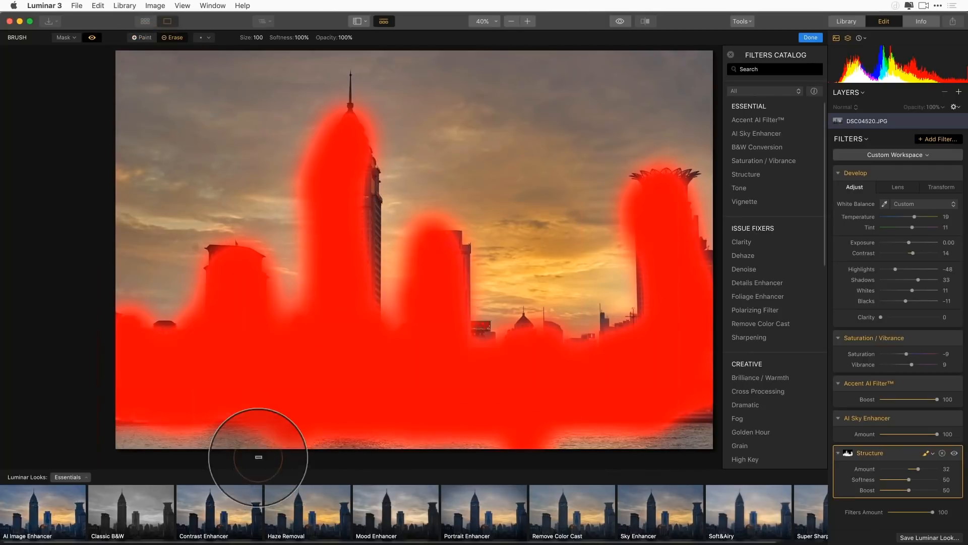
{"action": "left_click_drag", "start_coordinate": [549, 447], "coordinate": [576, 447]}
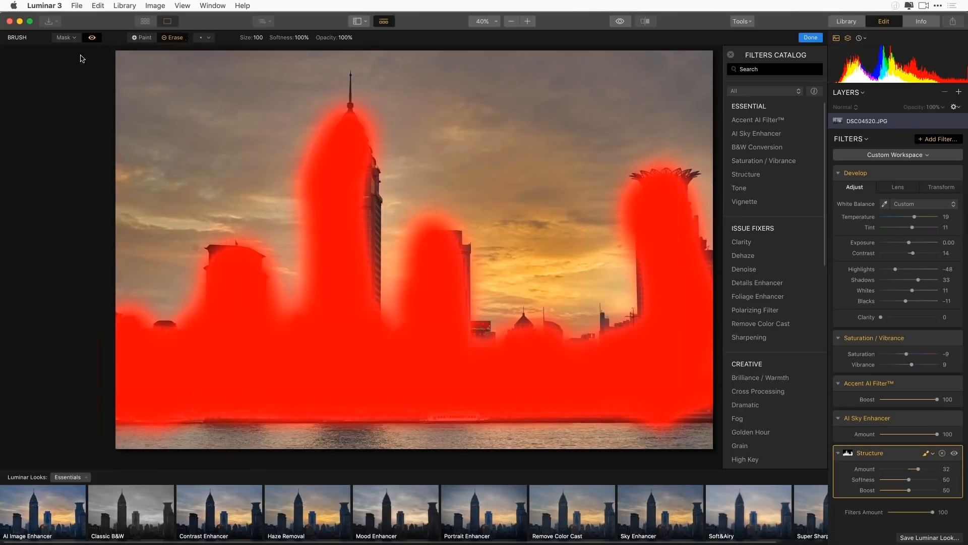
{"action": "left_click", "coordinate": [93, 37]}
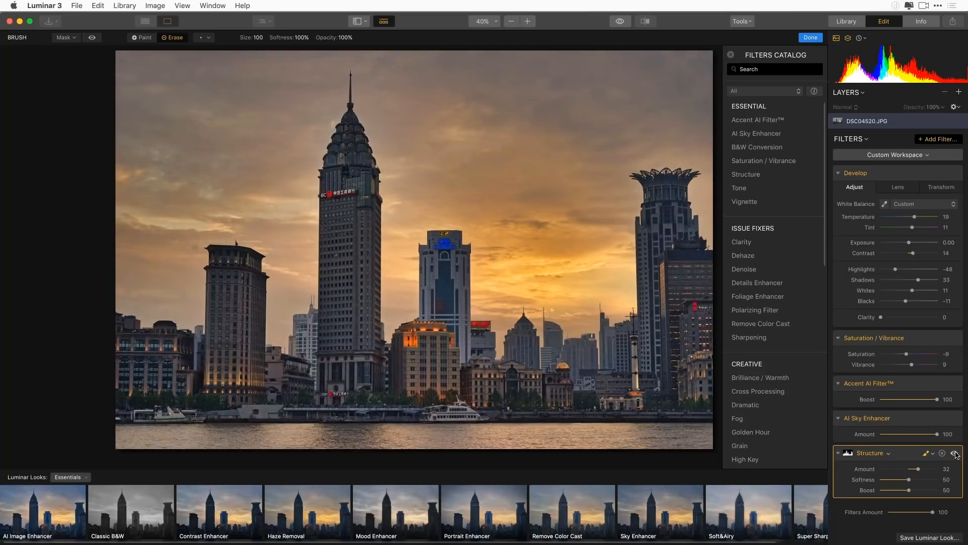
{"action": "left_click", "coordinate": [929, 455]}
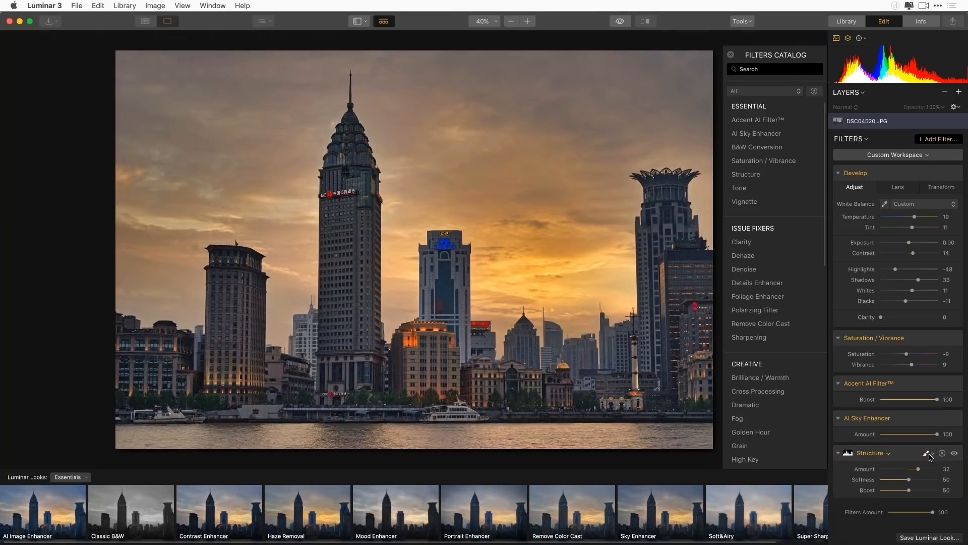
Compare the photo with and without the masked Structure filter, and raise the filter's amount to 71
{"action": "left_click", "coordinate": [954, 454]}
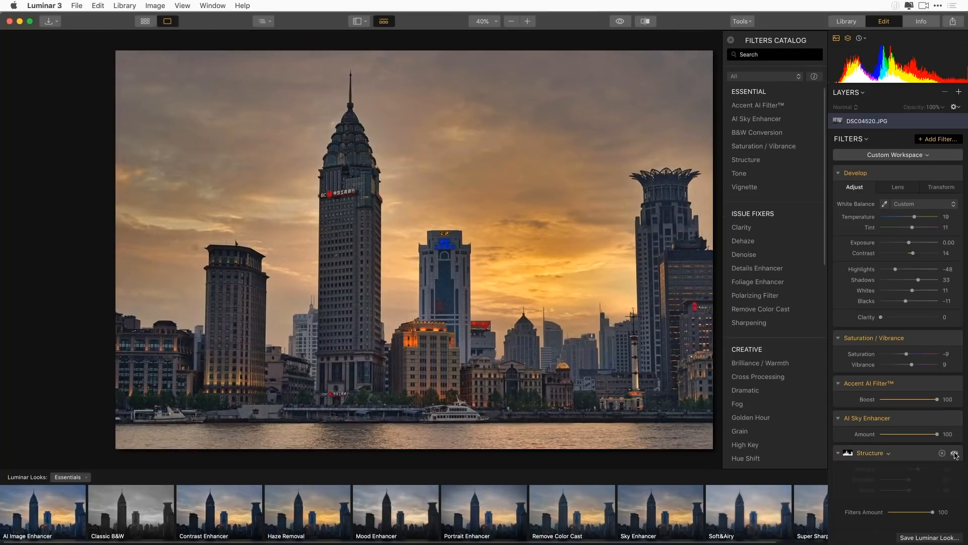
{"action": "left_click", "coordinate": [955, 453]}
{"action": "left_click", "coordinate": [955, 455]}
{"action": "left_click", "coordinate": [955, 454]}
{"action": "left_click_drag", "start_coordinate": [923, 472], "coordinate": [932, 472]}
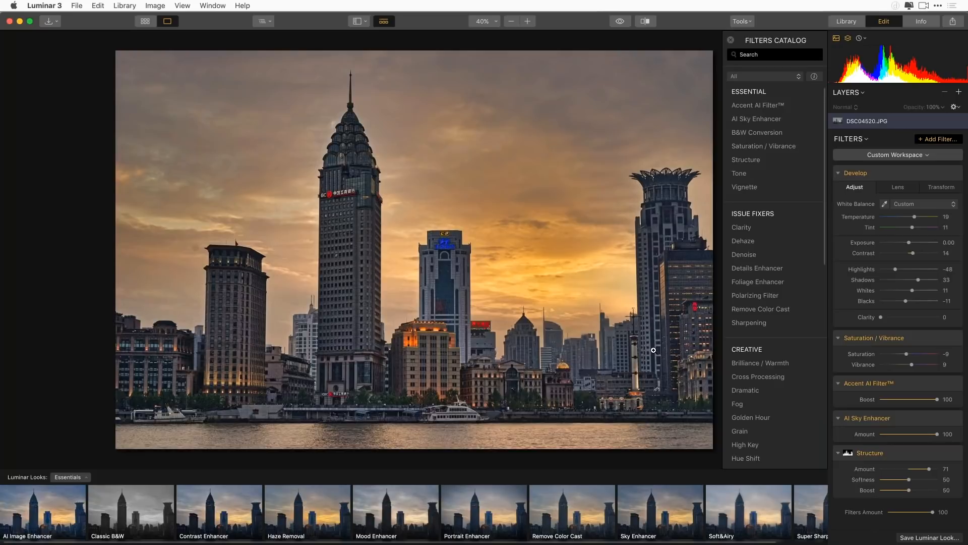
Browse the rest of the filters catalog and return to the library's gallery view of the Shanghai folder
{"action": "left_click_drag", "start_coordinate": [825, 184], "coordinate": [825, 377]}
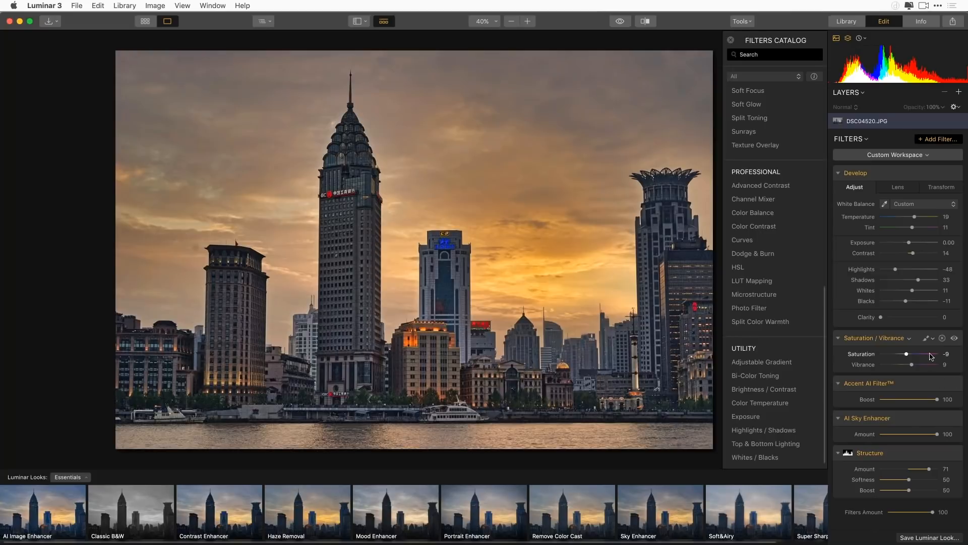
{"action": "left_click", "coordinate": [846, 22]}
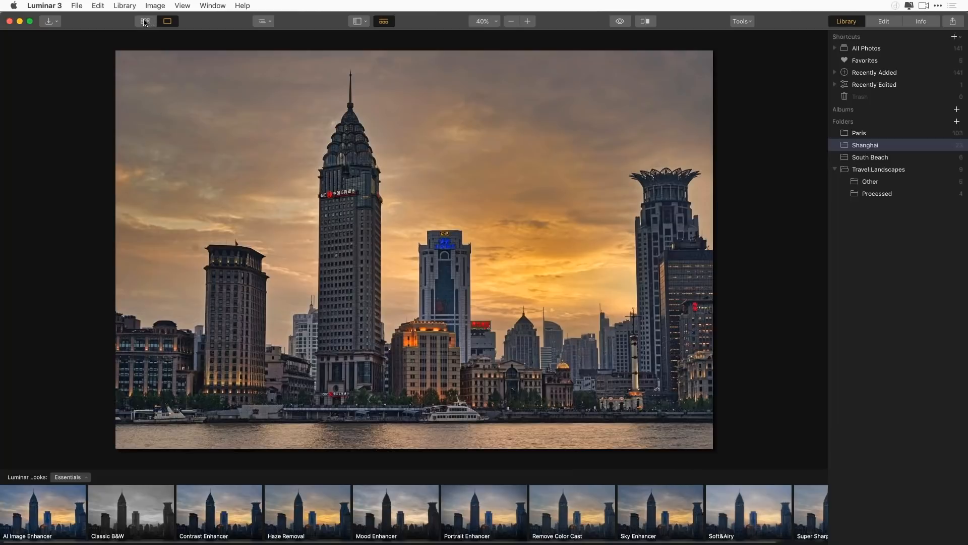
{"action": "left_click", "coordinate": [145, 21]}
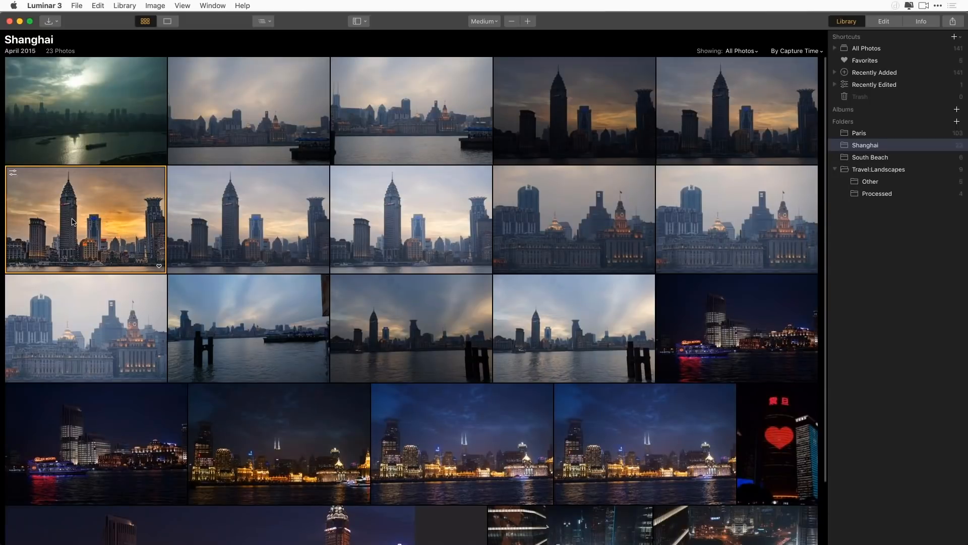
Filter the Shanghai folder to show only edited photos, and restore the view of all photos
{"action": "left_click", "coordinate": [747, 51]}
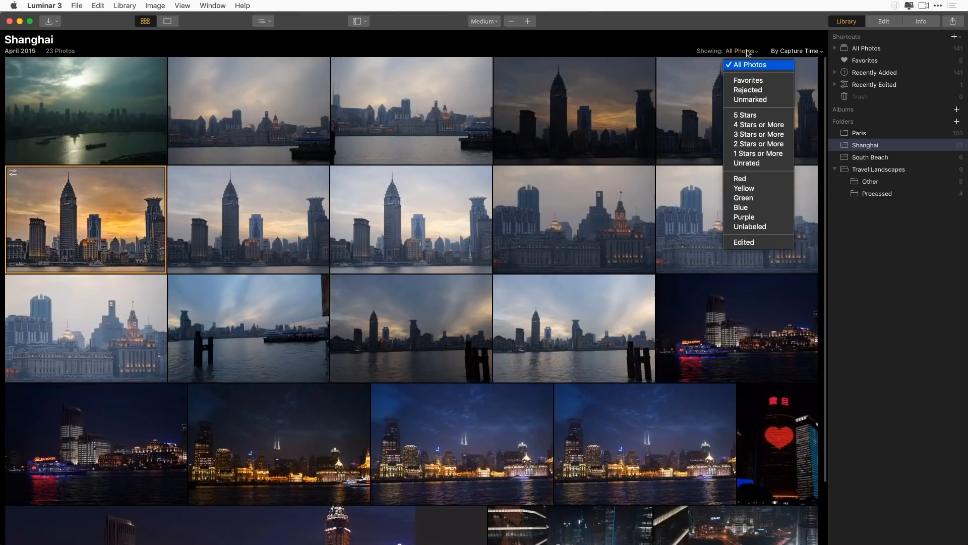
{"action": "left_click", "coordinate": [746, 243]}
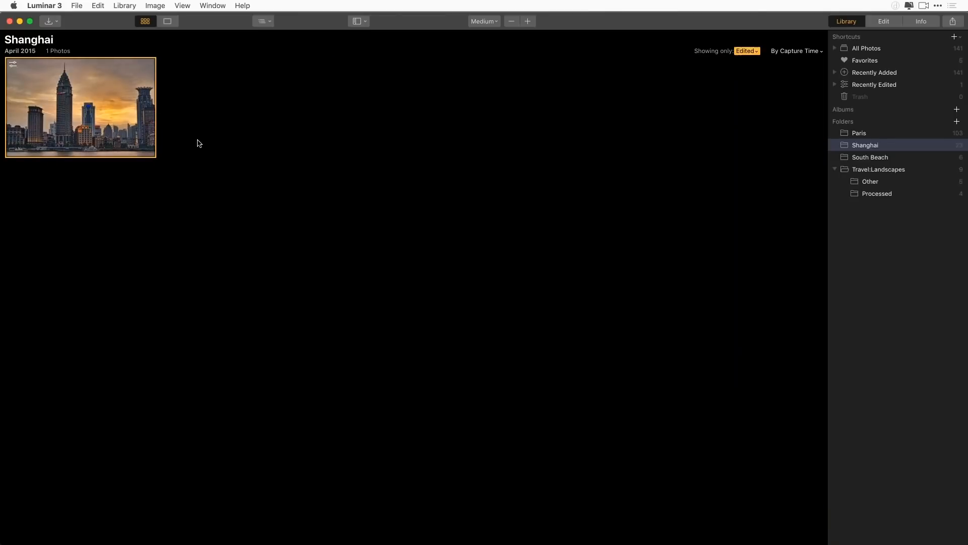
{"action": "left_click", "coordinate": [756, 52]}
{"action": "left_click", "coordinate": [754, 66]}
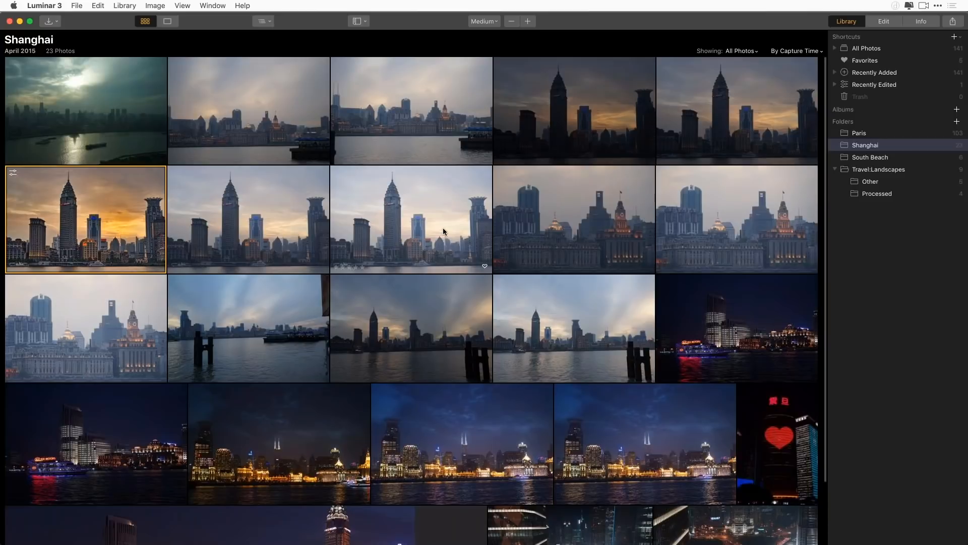
Copy the adjustments from the edited skyline photo in the Shanghai folder
{"action": "right_click", "coordinate": [90, 221]}
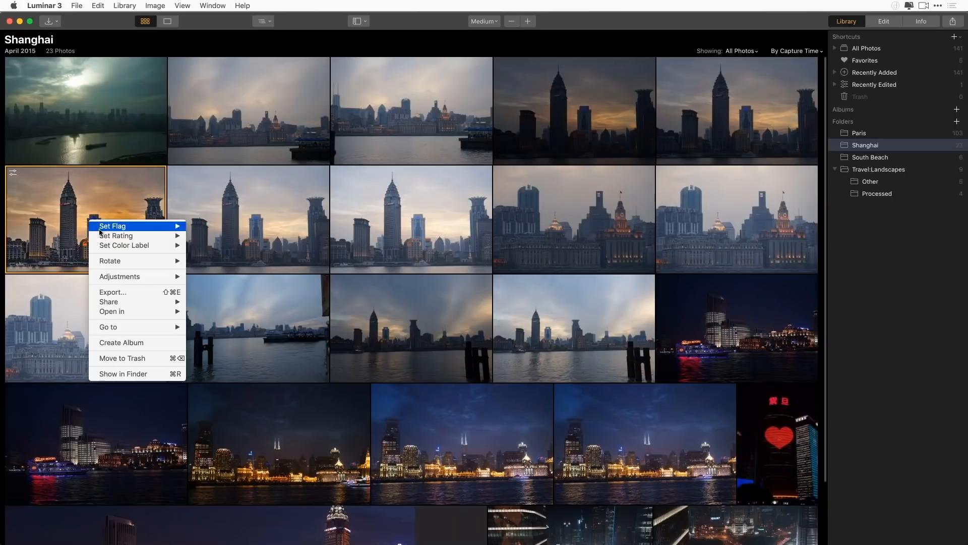
{"action": "mouse_move", "coordinate": [116, 302]}
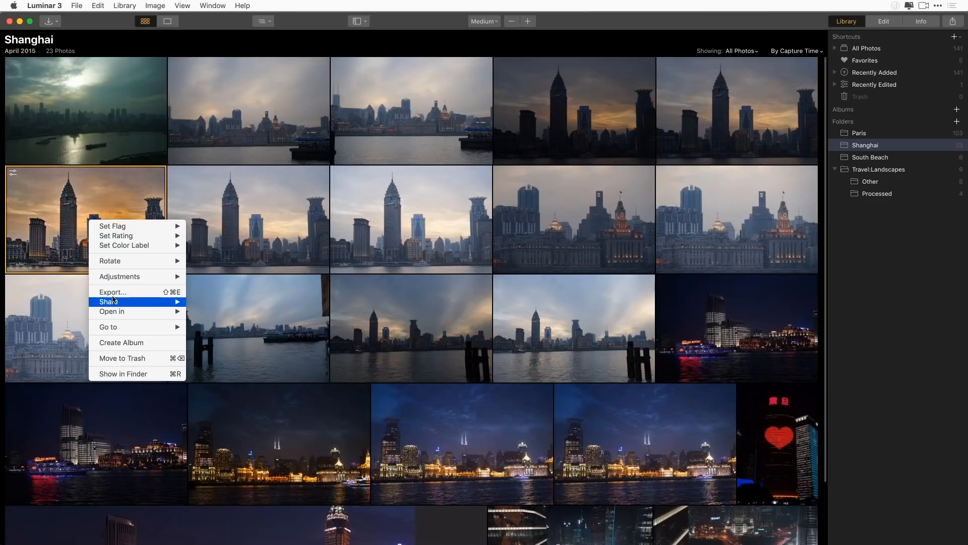
{"action": "mouse_move", "coordinate": [114, 279]}
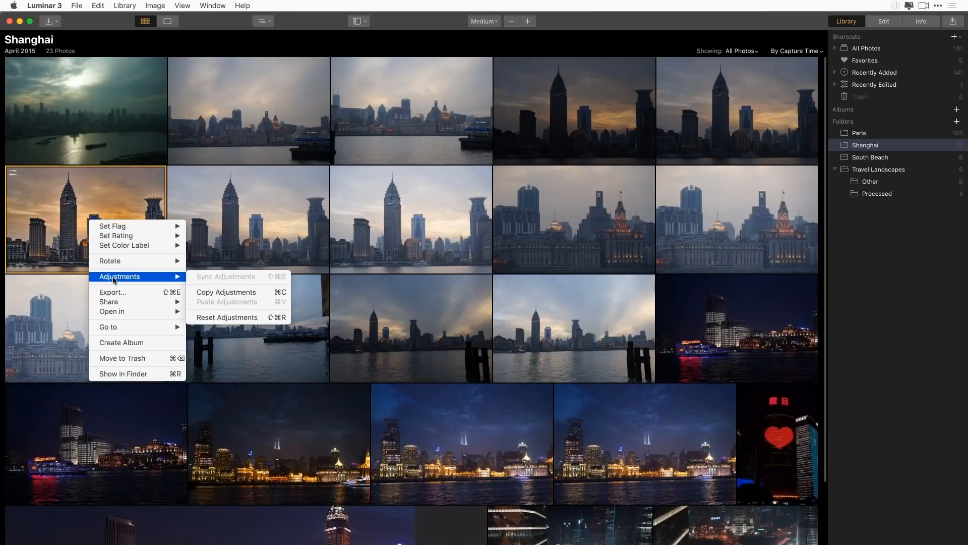
{"action": "left_click", "coordinate": [219, 293]}
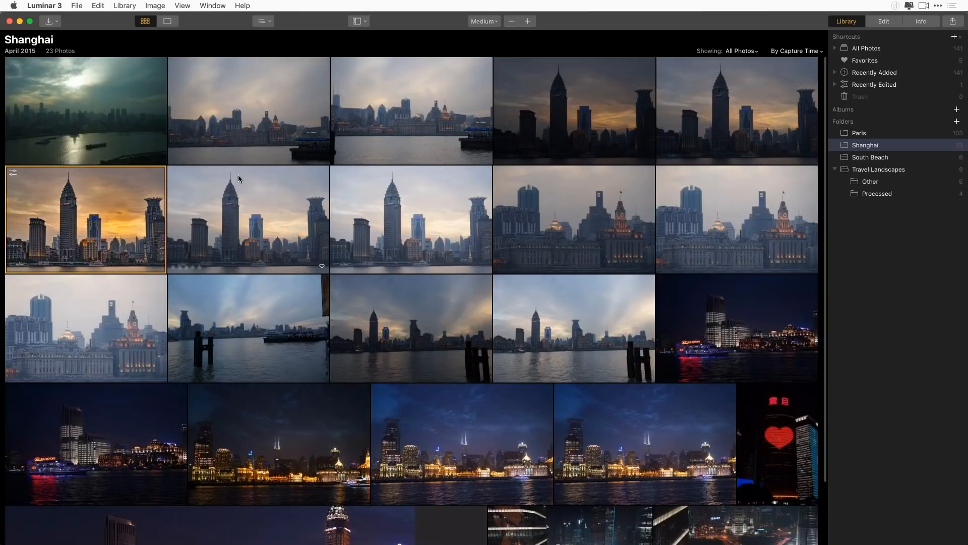
Paste the copied adjustments onto the second photo in the Shanghai folder, the riverfront view with the pier
{"action": "right_click", "coordinate": [257, 117]}
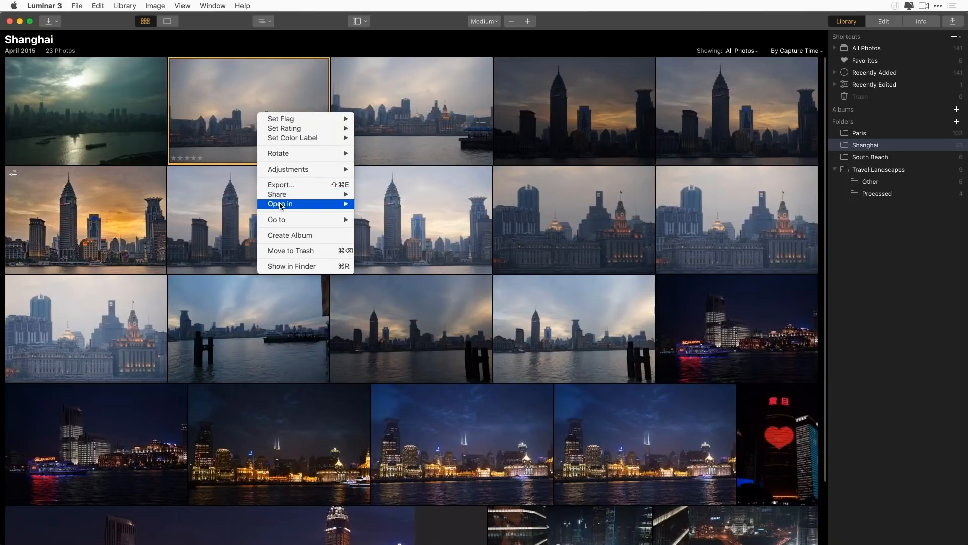
{"action": "mouse_move", "coordinate": [296, 171]}
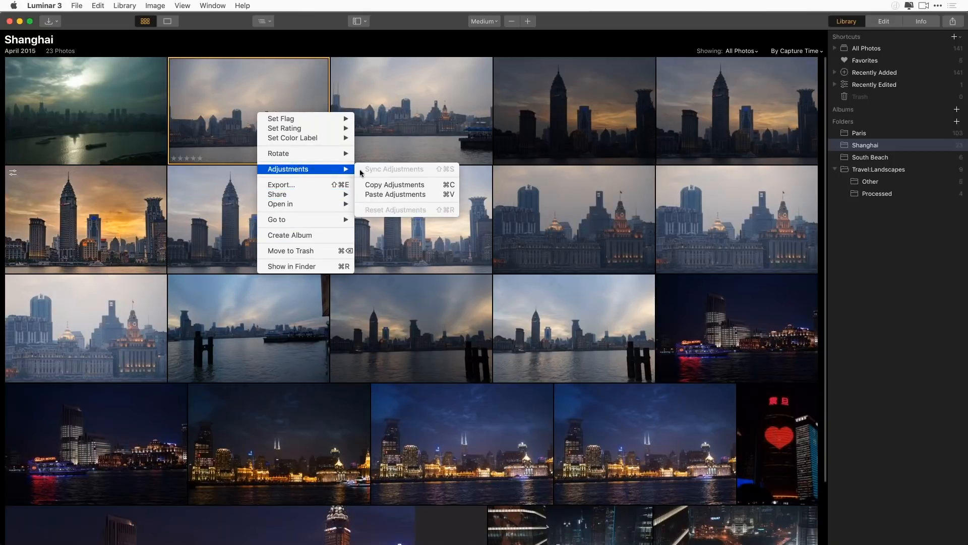
{"action": "left_click", "coordinate": [375, 194]}
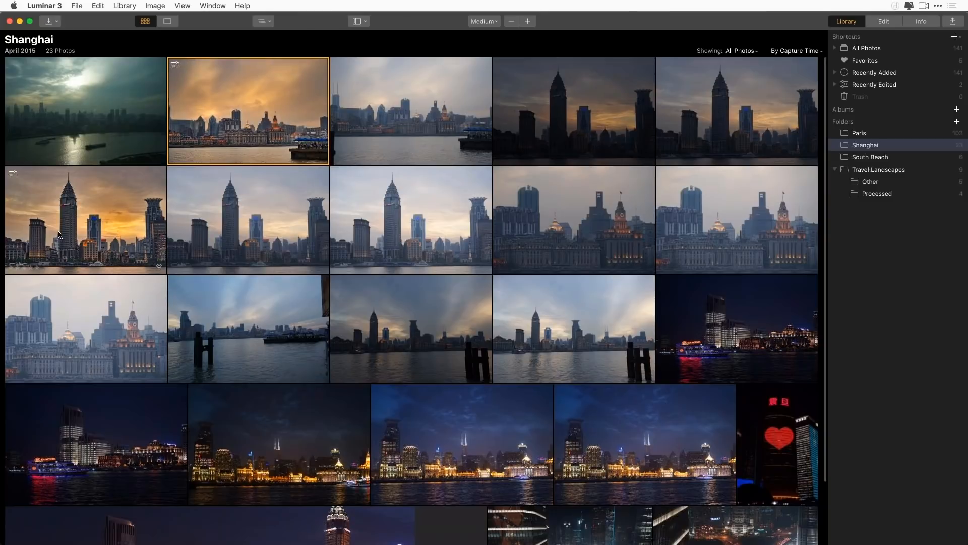
Inspect the riverfront photo at large size with its pasted filter settings, and return to the Shanghai gallery
{"action": "double_click", "coordinate": [252, 130]}
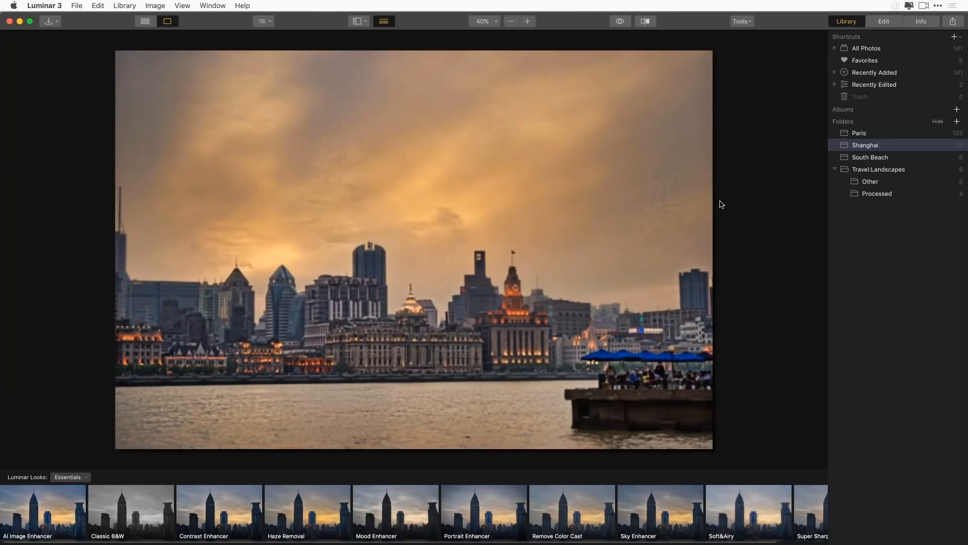
{"action": "left_click", "coordinate": [884, 20]}
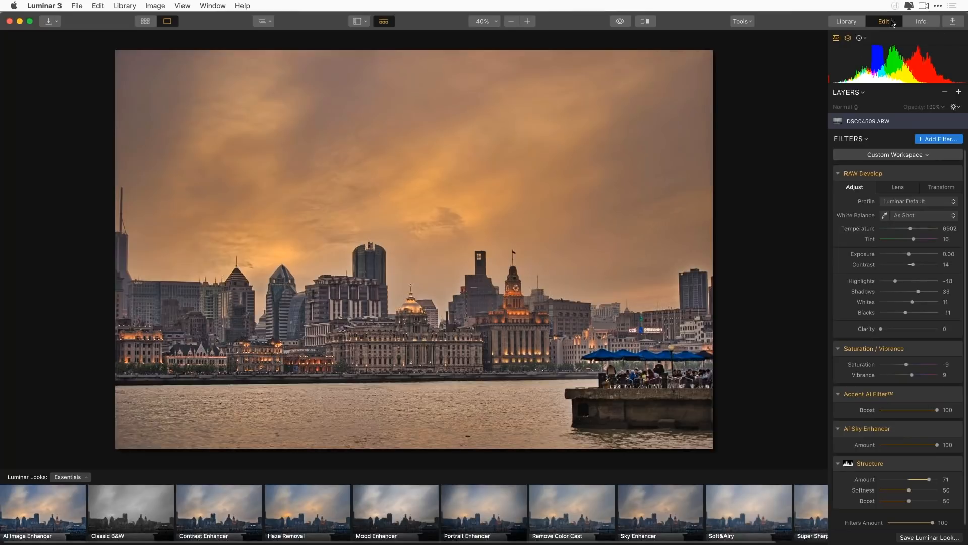
{"action": "left_click", "coordinate": [847, 22]}
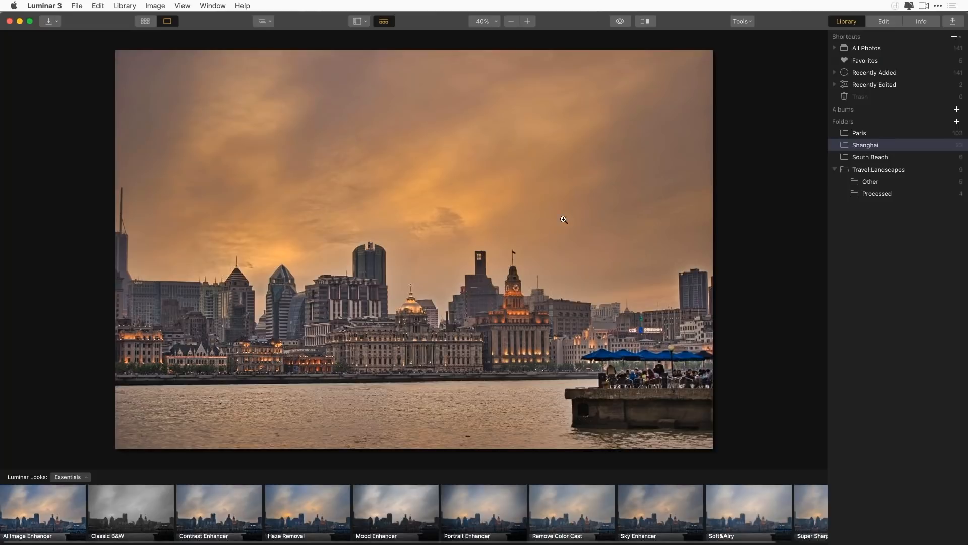
{"action": "left_click", "coordinate": [145, 22]}
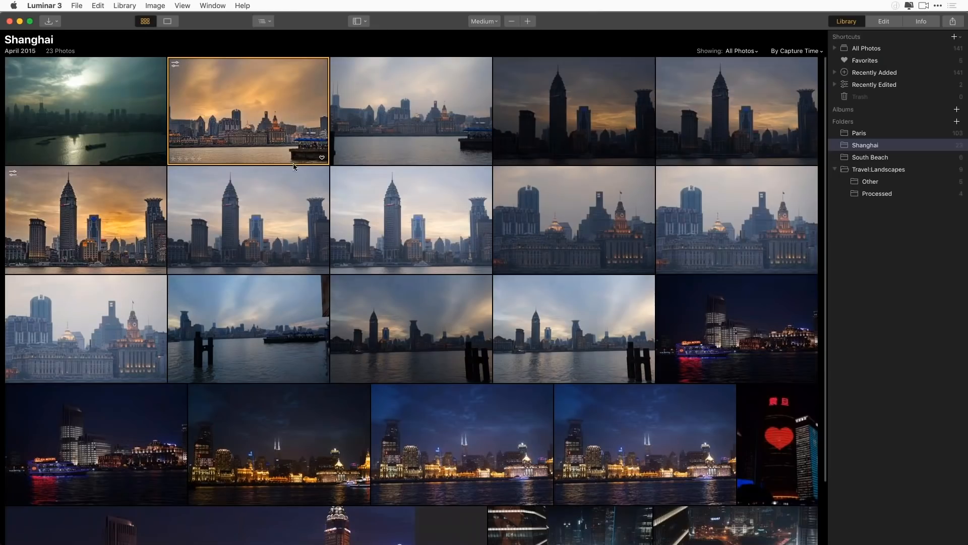
{"action": "scroll", "coordinate": [368, 276], "scroll_direction": "down", "scroll_amount": 3}
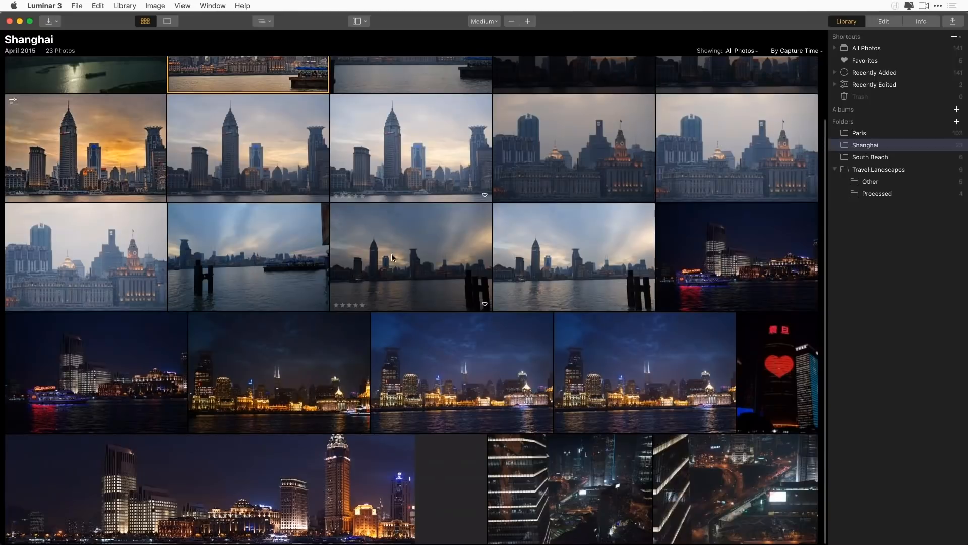
{"action": "scroll", "coordinate": [392, 257], "scroll_direction": "up", "scroll_amount": 3}
{"action": "scroll", "coordinate": [670, 376], "scroll_direction": "down", "scroll_amount": 3}
Add the Misc to organize folder from Travel Photos to the library
{"action": "left_click", "coordinate": [957, 122]}
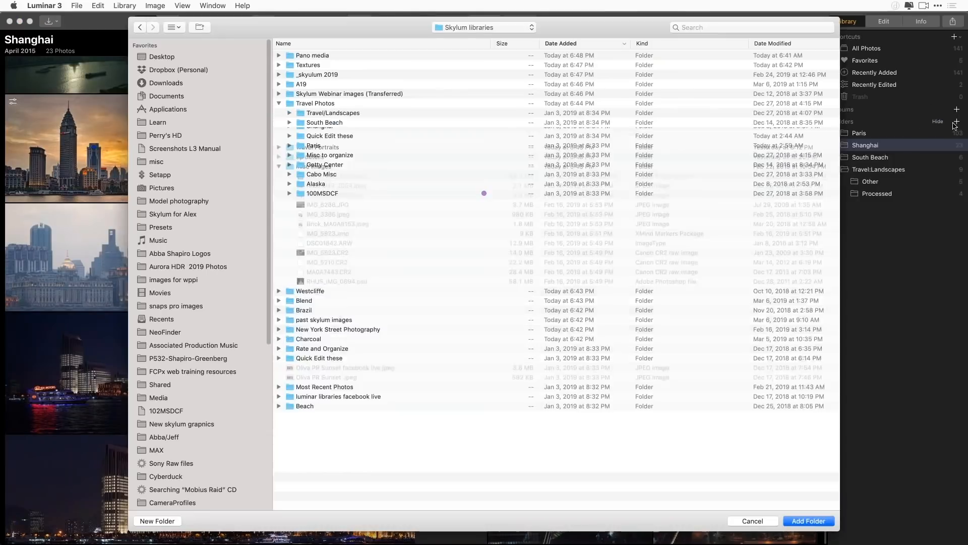
{"action": "left_click", "coordinate": [316, 160]}
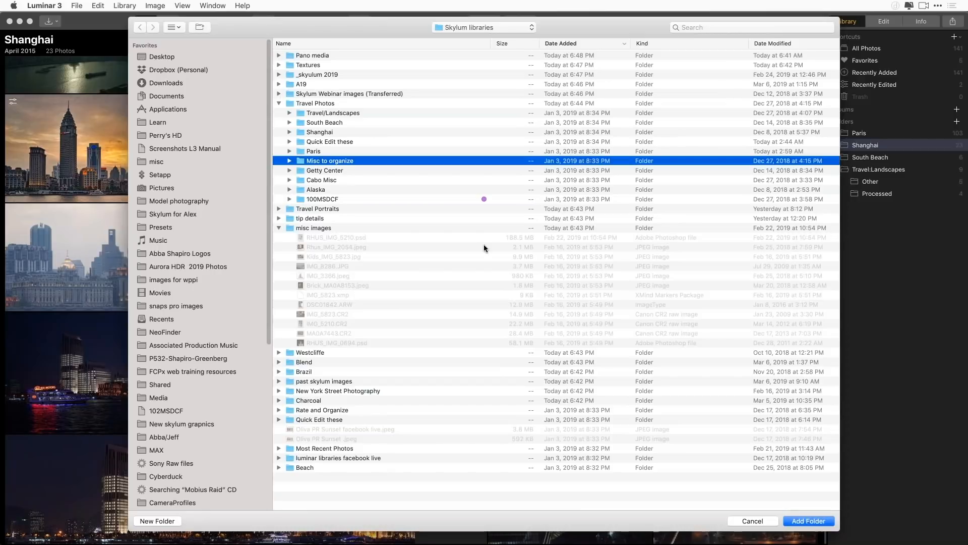
{"action": "left_click", "coordinate": [811, 519]}
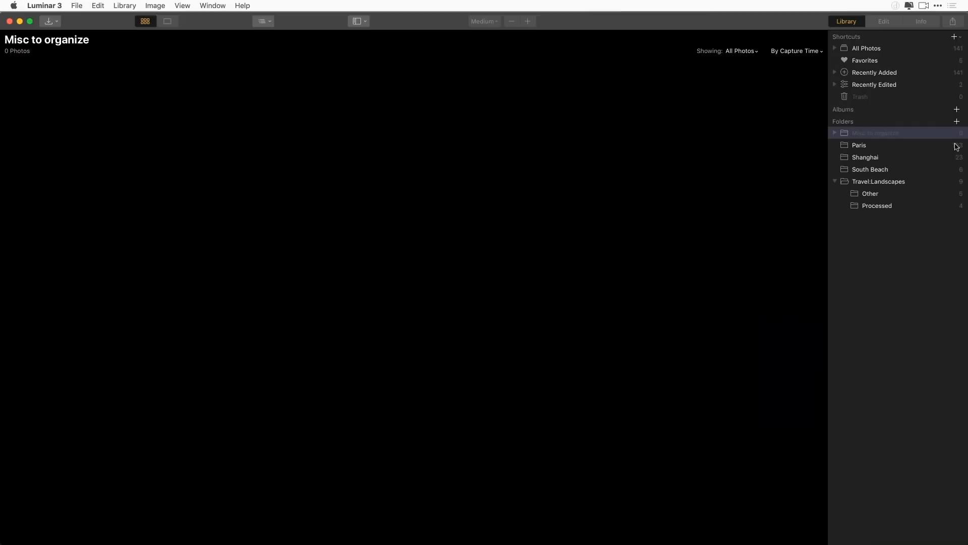
Add the Quick Edit these folder from Travel Photos to the library
{"action": "left_click", "coordinate": [957, 122]}
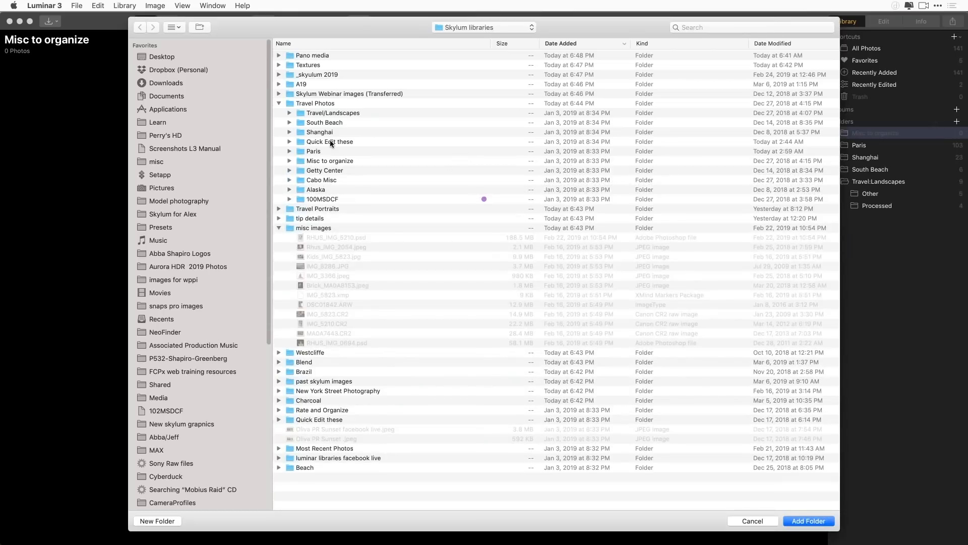
{"action": "left_click", "coordinate": [290, 159]}
{"action": "left_click", "coordinate": [290, 160]}
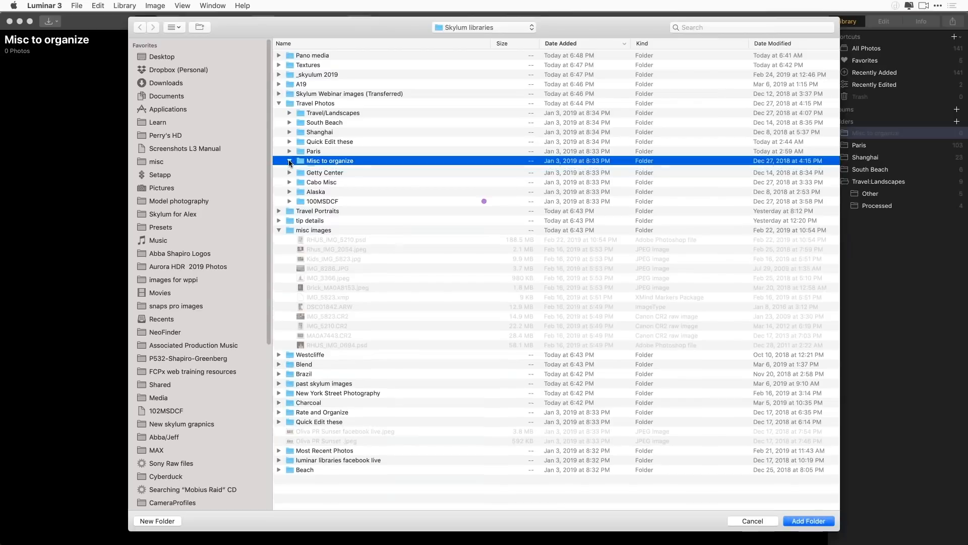
{"action": "left_click", "coordinate": [289, 161]}
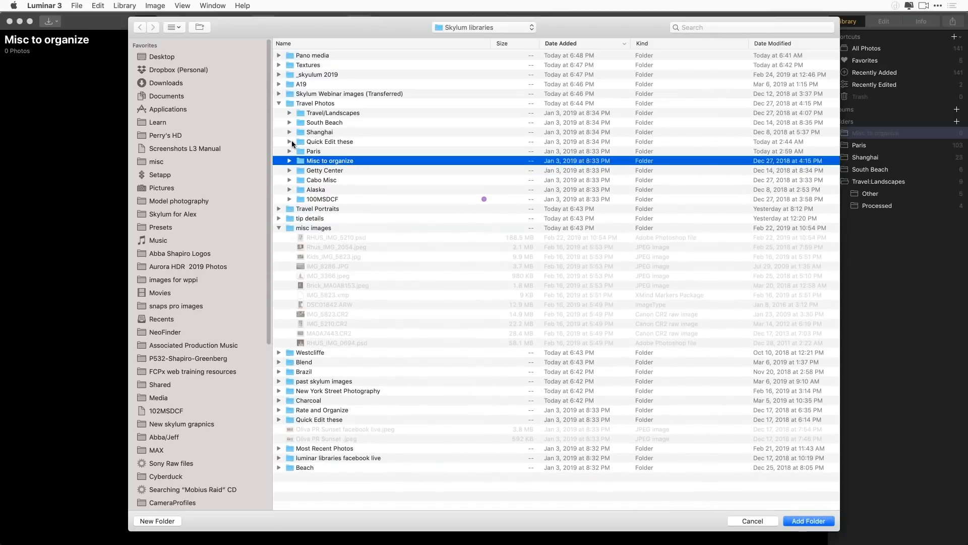
{"action": "left_click", "coordinate": [299, 142]}
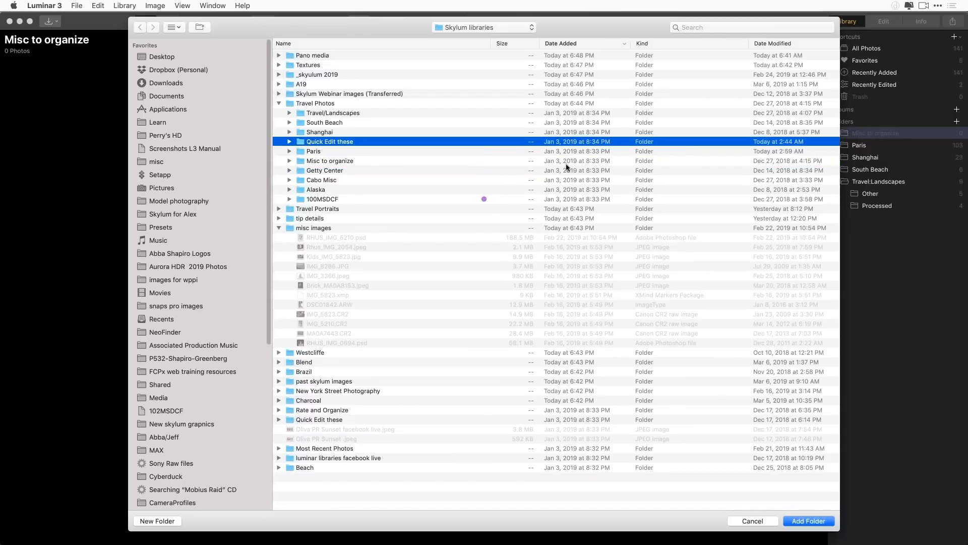
{"action": "left_click", "coordinate": [809, 522]}
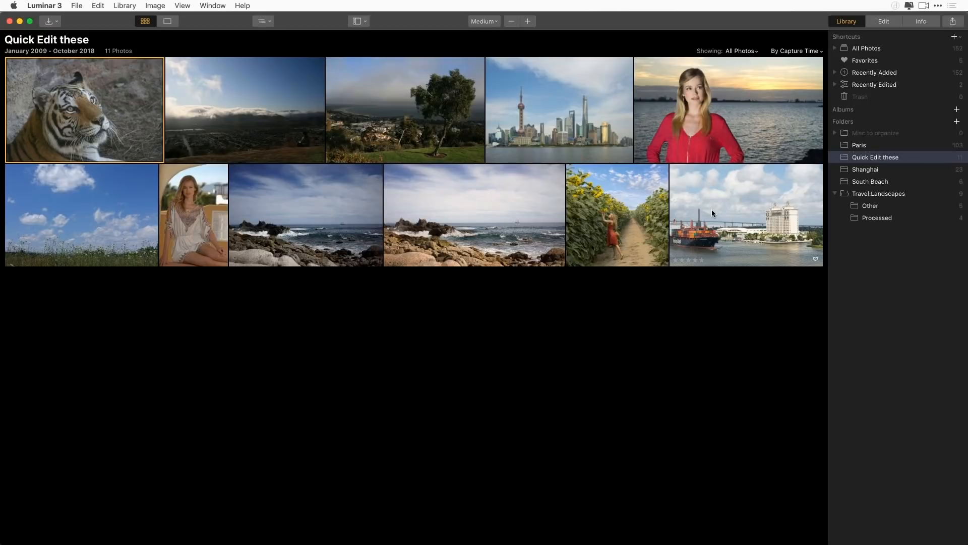
Open the container ship and hotel photo from the Quick Edit these folder for editing
{"action": "left_click", "coordinate": [749, 218]}
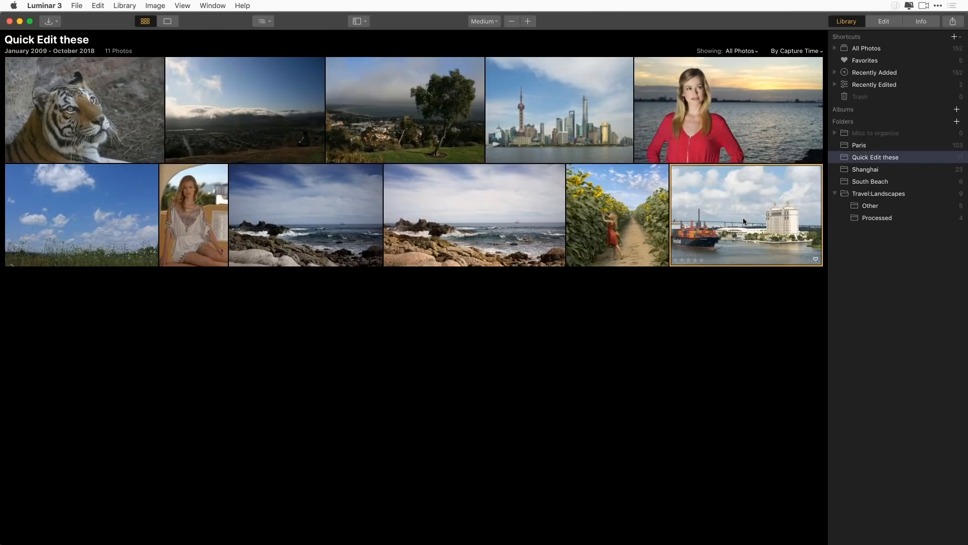
{"action": "double_click", "coordinate": [744, 220]}
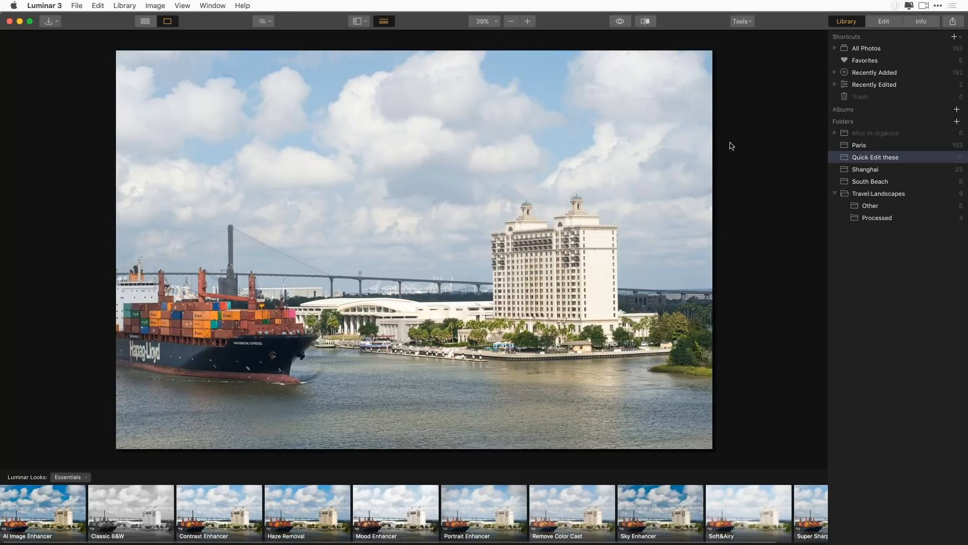
{"action": "left_click", "coordinate": [884, 21]}
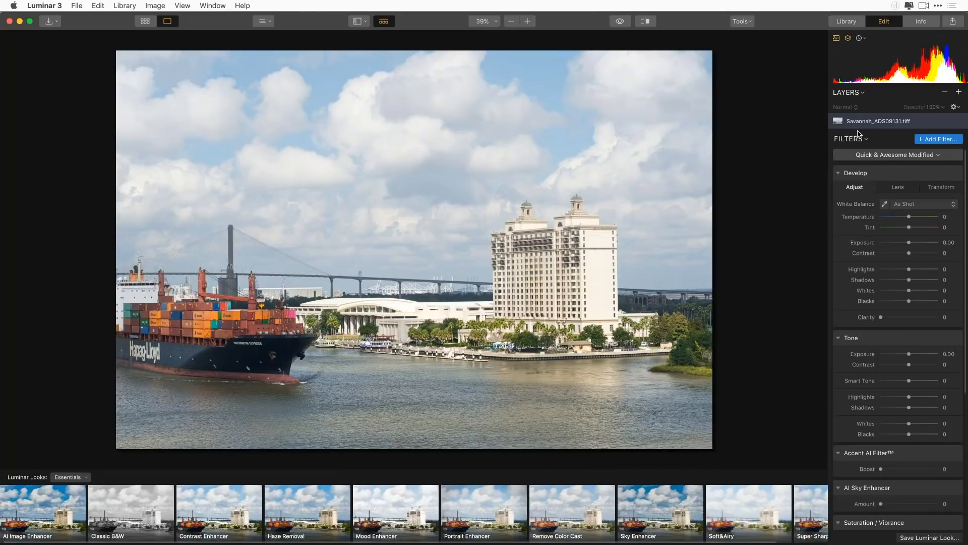
Switch the filter workspace to Quick & Awesome and look over the other available workspaces
{"action": "left_click", "coordinate": [930, 156]}
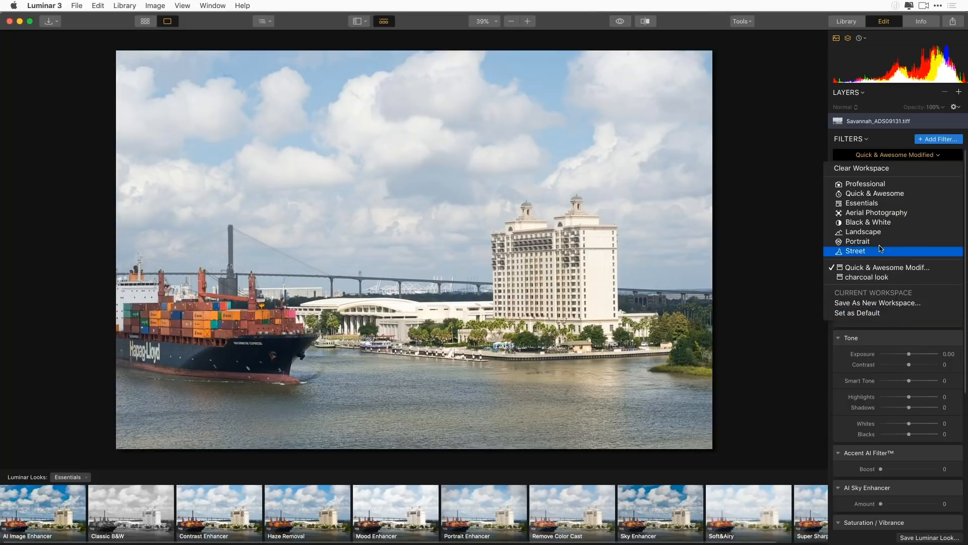
{"action": "left_click", "coordinate": [902, 197]}
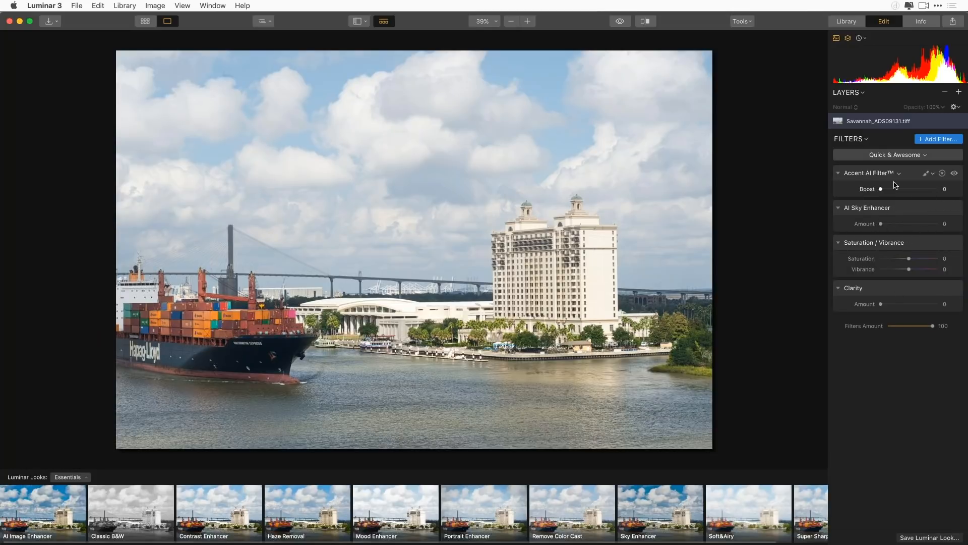
{"action": "left_click", "coordinate": [922, 156]}
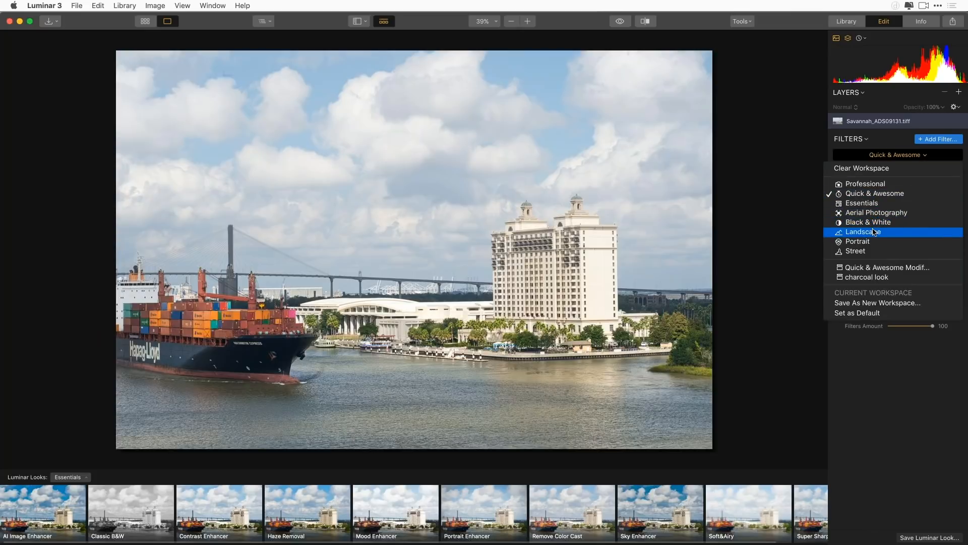
{"action": "left_click", "coordinate": [905, 393]}
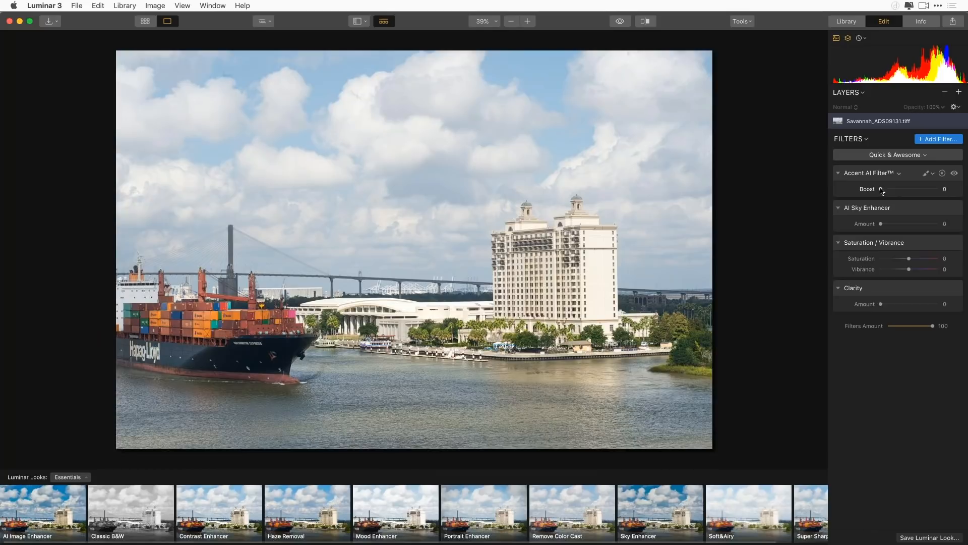
Set the Accent AI Filter's boost to 69 and the AI Sky Enhancer's amount to 50
{"action": "left_click_drag", "start_coordinate": [881, 191], "coordinate": [934, 186]}
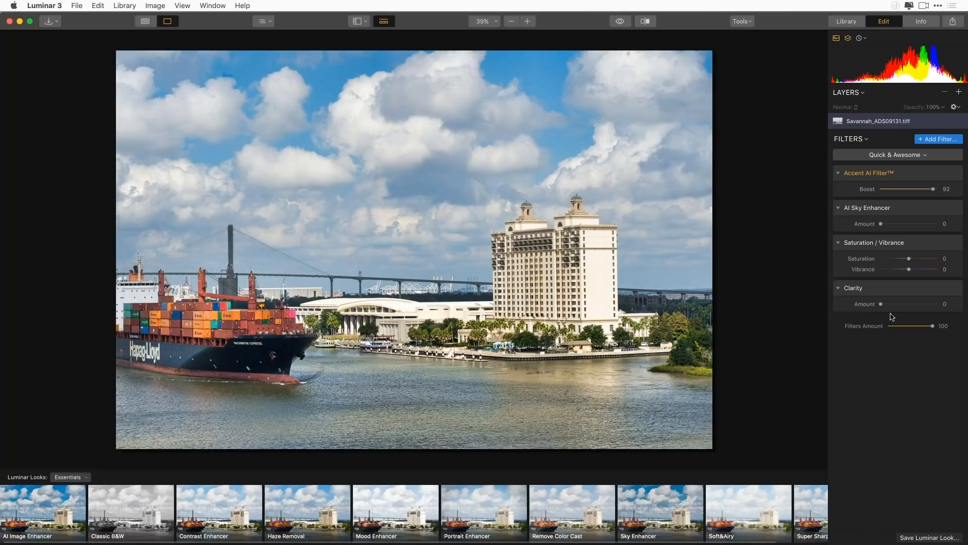
{"action": "left_click_drag", "start_coordinate": [933, 188], "coordinate": [920, 189]}
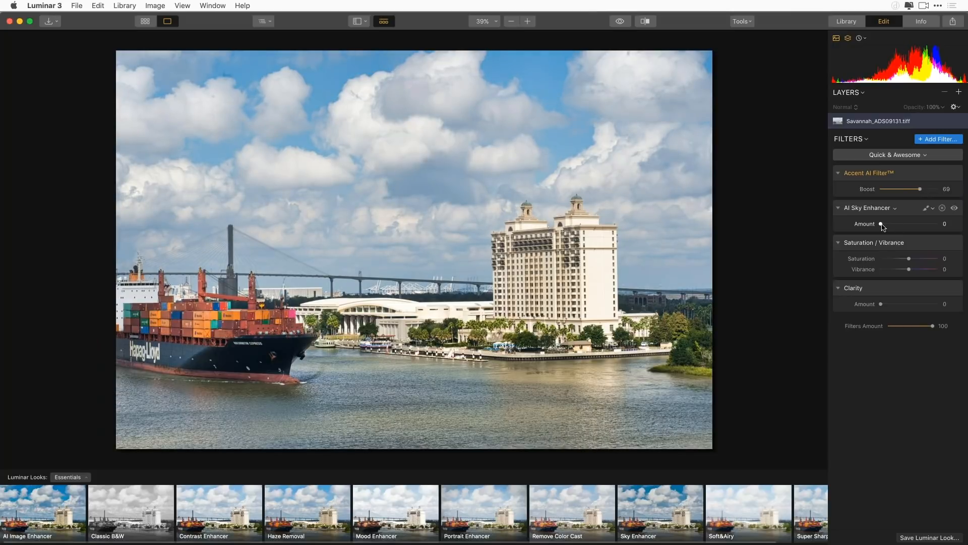
{"action": "left_click_drag", "start_coordinate": [881, 225], "coordinate": [909, 224]}
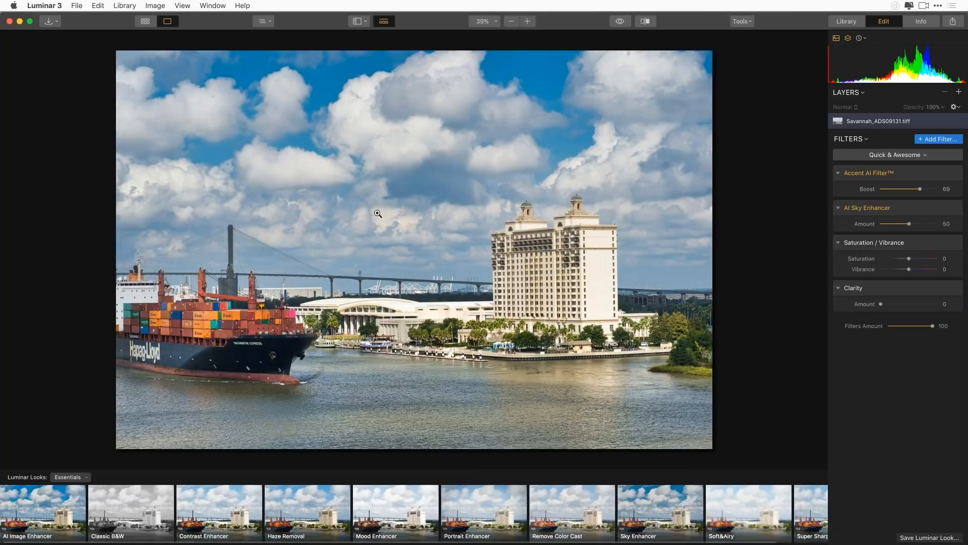
Set Saturation to -21 and Vibrance to 29, and compare the photo with and without that filter
{"action": "left_click_drag", "start_coordinate": [910, 270], "coordinate": [898, 258]}
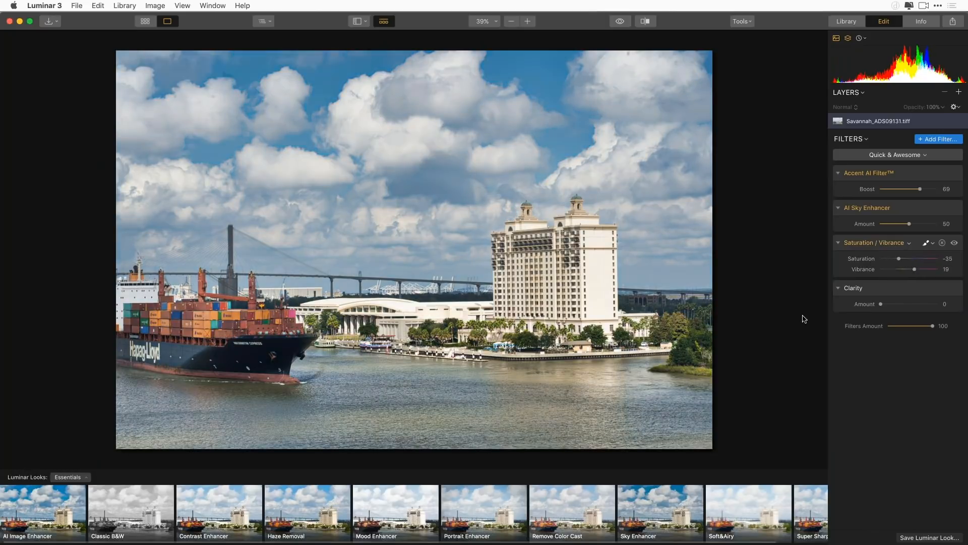
{"action": "left_click_drag", "start_coordinate": [899, 259], "coordinate": [904, 258]}
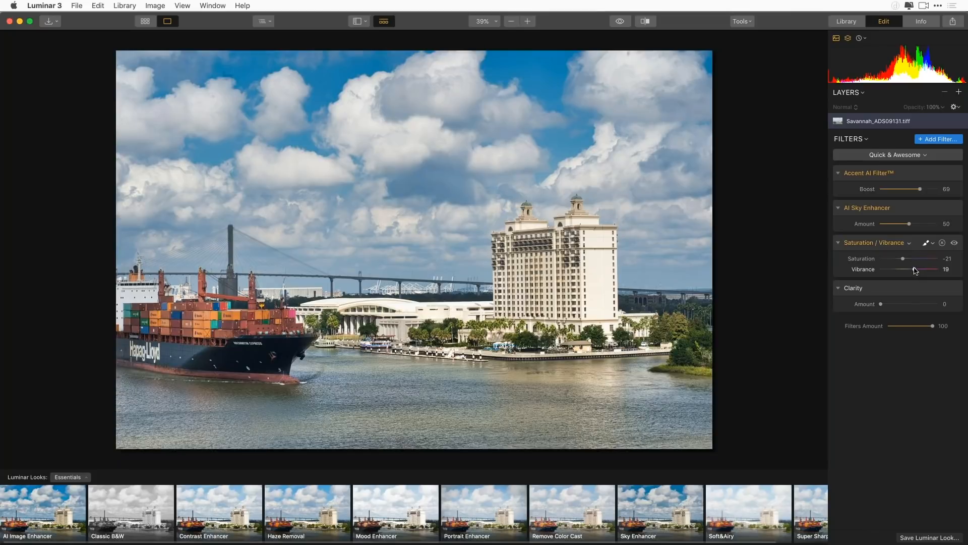
{"action": "mouse_move", "coordinate": [915, 270]}
{"action": "left_mouse_down"}
{"action": "mouse_move", "coordinate": [893, 271]}
{"action": "mouse_move", "coordinate": [907, 270]}
{"action": "left_mouse_up"}
{"action": "left_click_drag", "start_coordinate": [915, 271], "coordinate": [920, 271]}
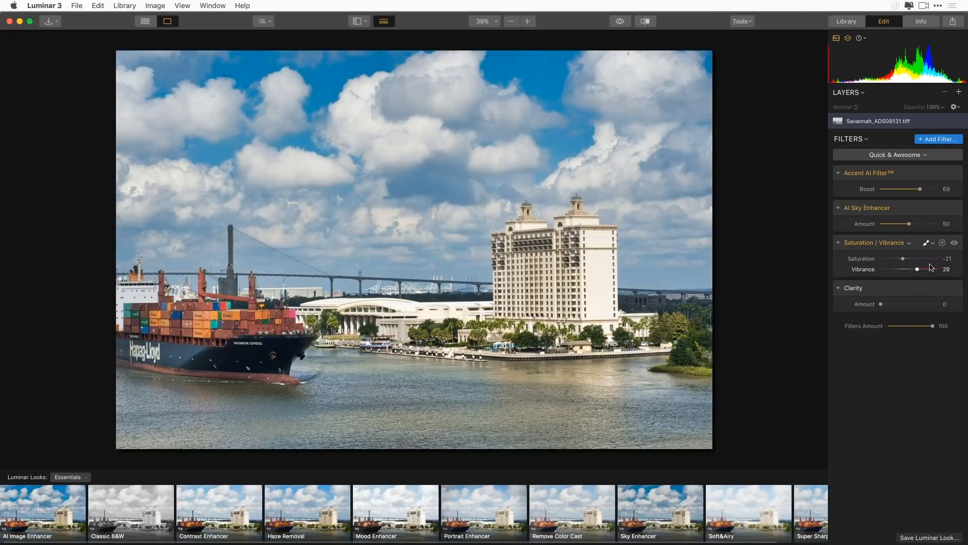
{"action": "left_click", "coordinate": [954, 244]}
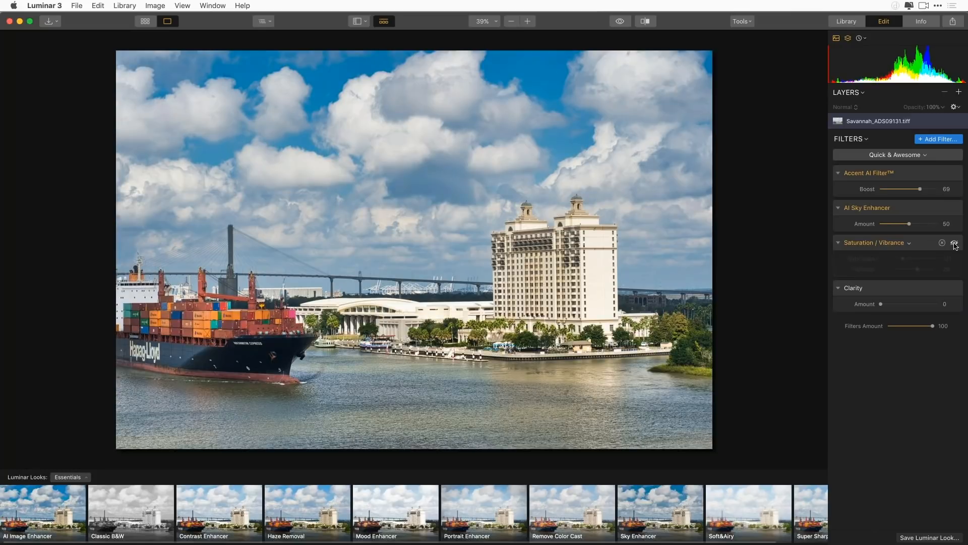
{"action": "left_click", "coordinate": [954, 244]}
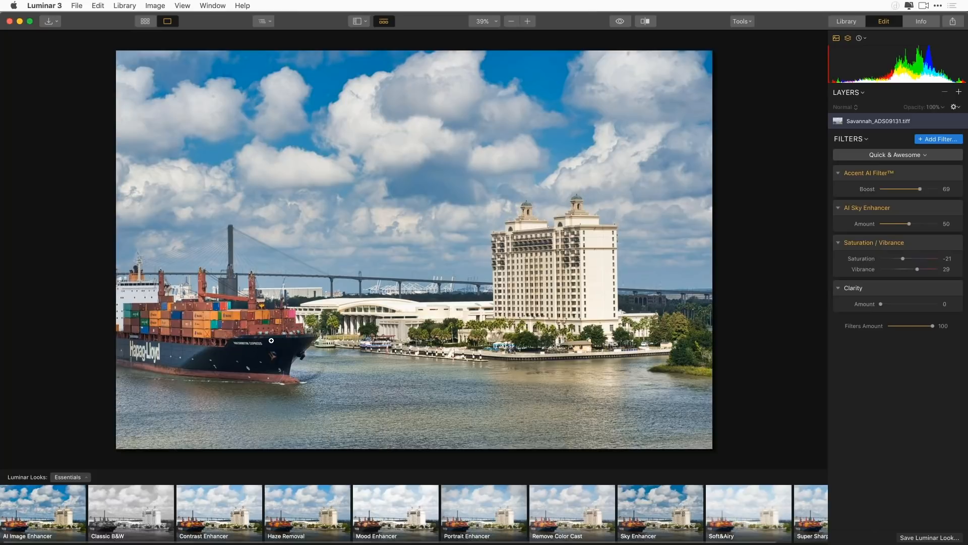
Set the Clarity amount to 21 and compare the photo before and after the edits in a split view
{"action": "left_click_drag", "start_coordinate": [881, 304], "coordinate": [895, 303]}
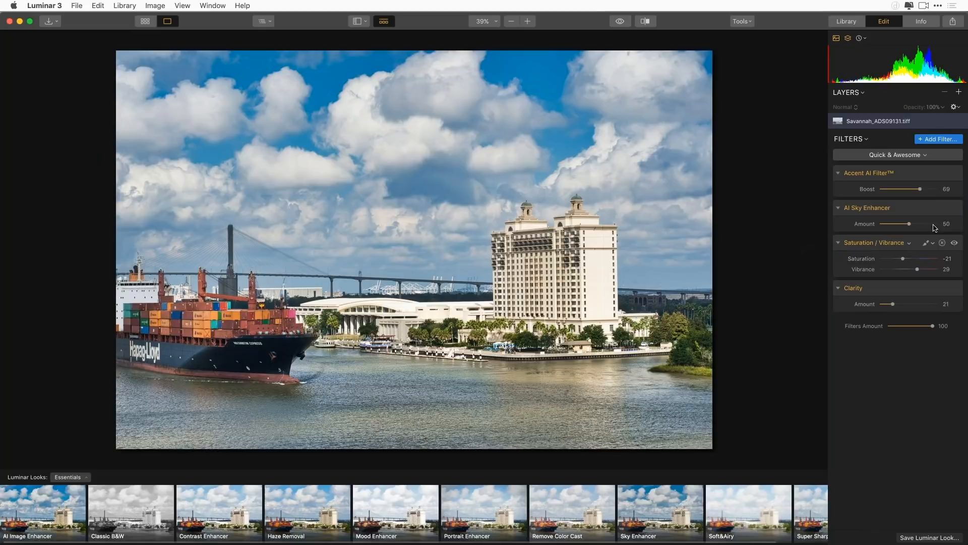
{"action": "left_click", "coordinate": [646, 22]}
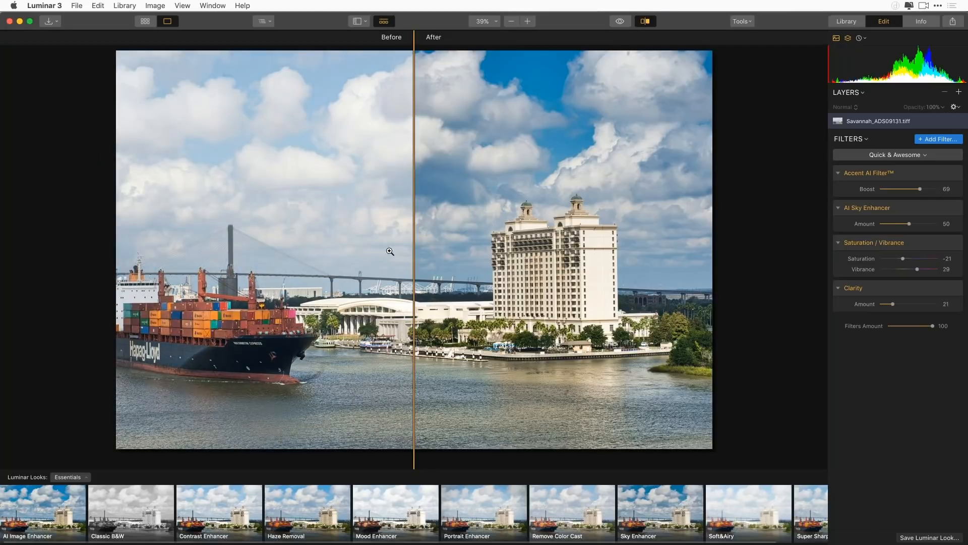
{"action": "left_click_drag", "start_coordinate": [414, 244], "coordinate": [89, 345]}
{"action": "left_click", "coordinate": [644, 21]}
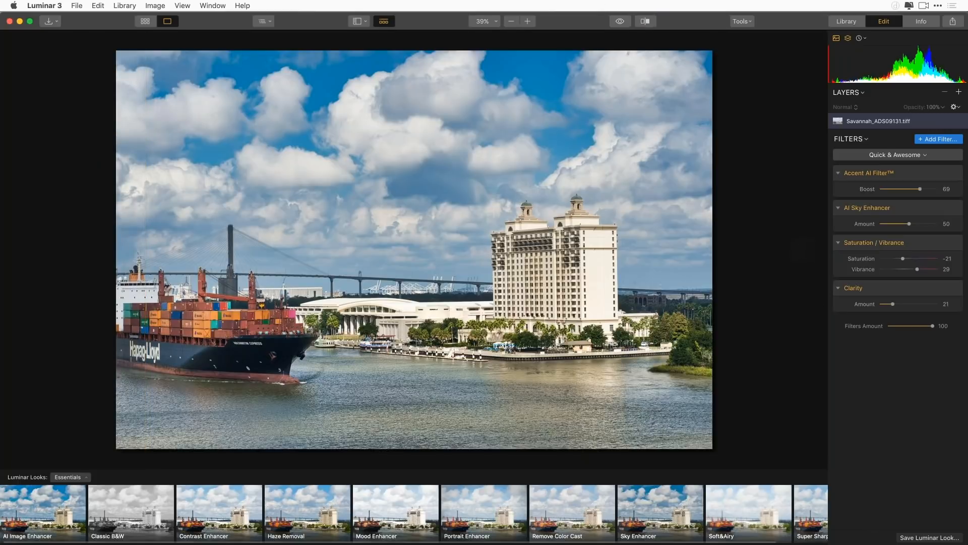
Add an Adjustable Gradient filter and set its orientation along the waterline below the hotel, with Blend 7 and Horizontal Shift 49
{"action": "left_click", "coordinate": [941, 139]}
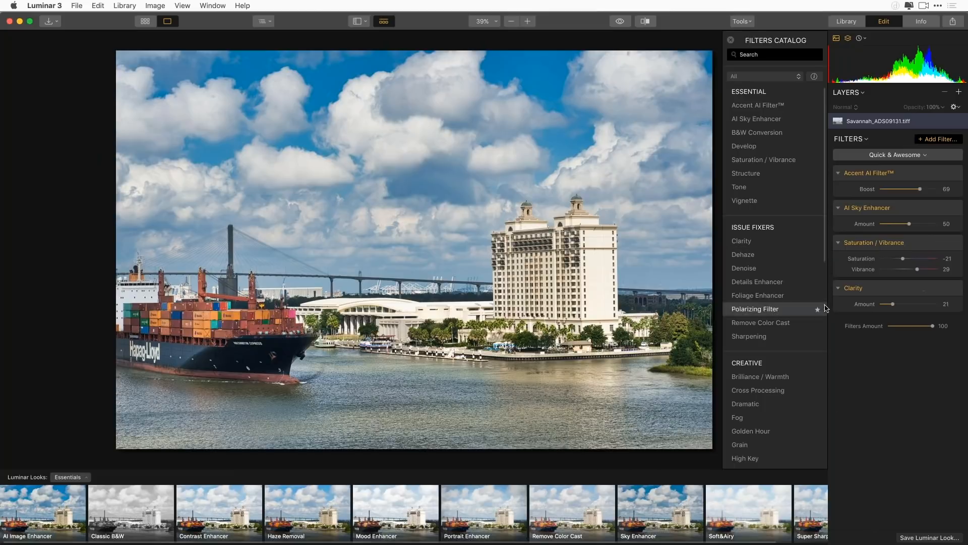
{"action": "scroll", "coordinate": [826, 307], "scroll_direction": "down", "scroll_amount": 10}
{"action": "scroll", "coordinate": [827, 328], "scroll_direction": "down", "scroll_amount": 3}
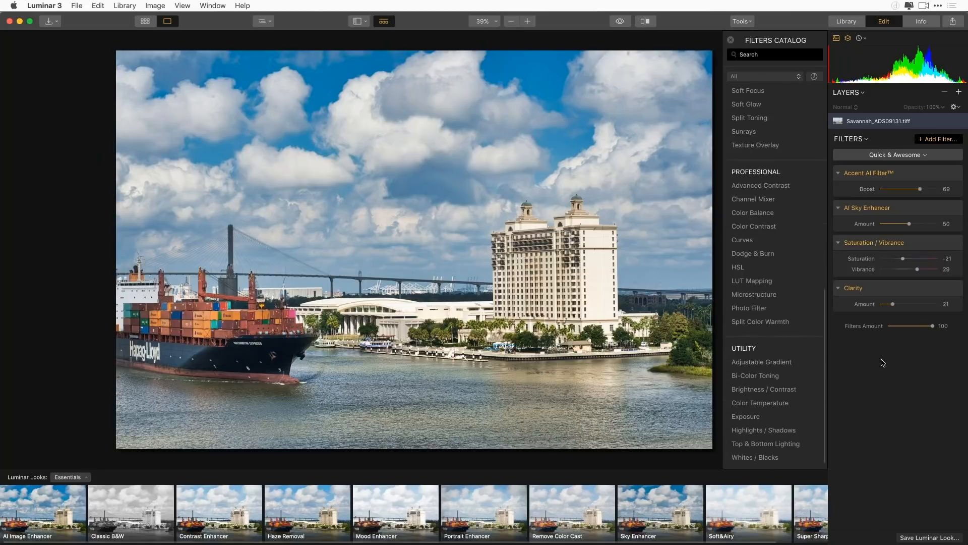
{"action": "left_click", "coordinate": [762, 362]}
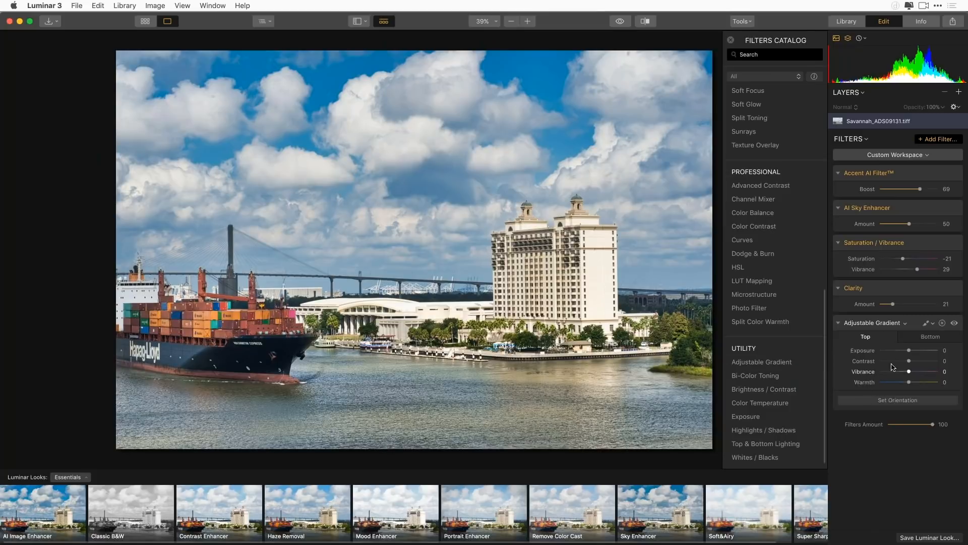
{"action": "left_click", "coordinate": [898, 401]}
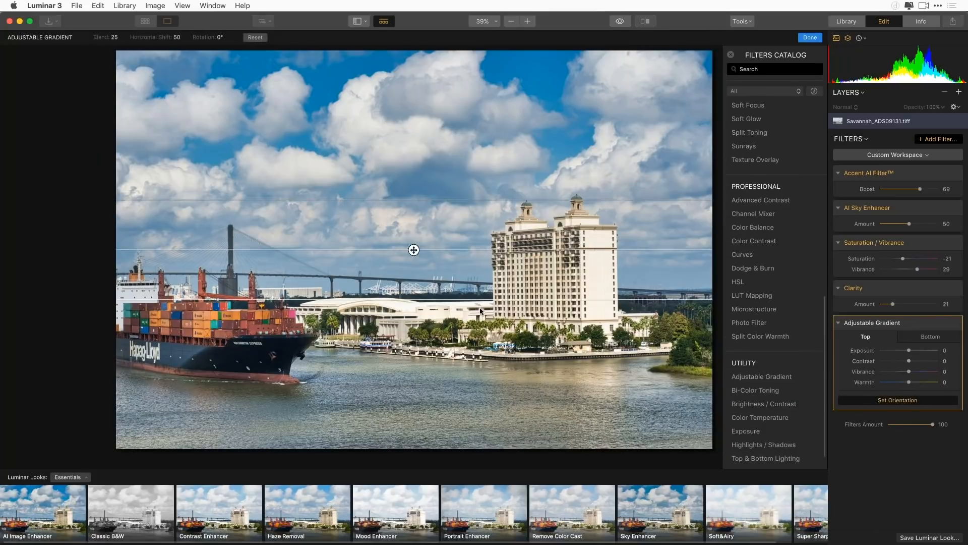
{"action": "left_click_drag", "start_coordinate": [409, 336], "coordinate": [407, 393]}
{"action": "left_click_drag", "start_coordinate": [426, 294], "coordinate": [449, 345]}
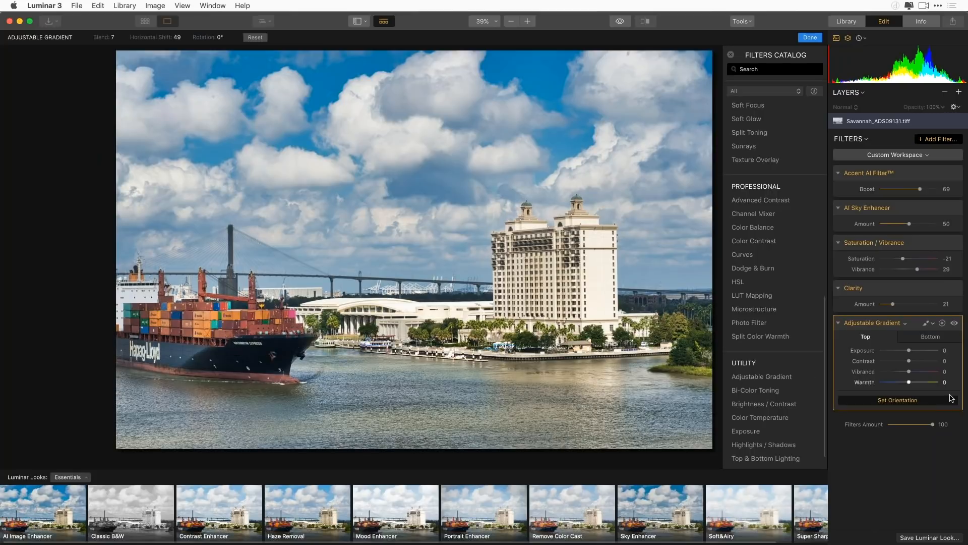
{"action": "left_click", "coordinate": [913, 401]}
Set the gradient's bottom part to Exposure -18, Contrast 27 and Warmth -40, and compare the photo with and without the filter
{"action": "left_click", "coordinate": [923, 337]}
{"action": "left_click_drag", "start_coordinate": [910, 383], "coordinate": [899, 387]}
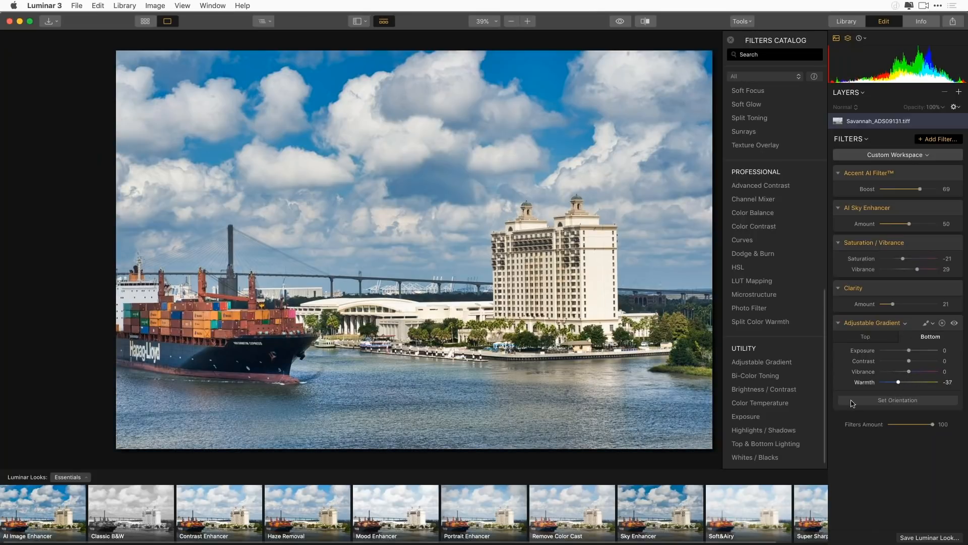
{"action": "left_click", "coordinate": [897, 384]}
{"action": "left_click_drag", "start_coordinate": [909, 372], "coordinate": [904, 350]}
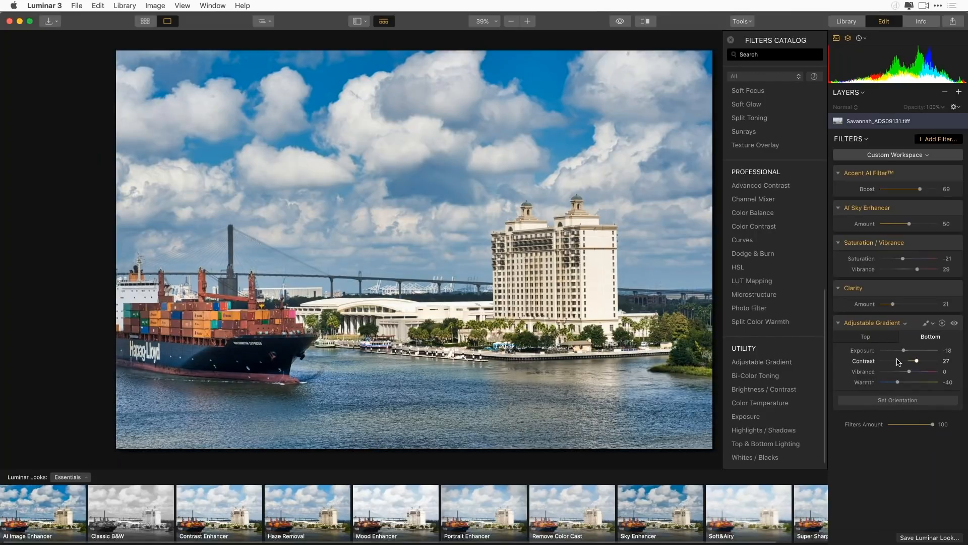
{"action": "left_click", "coordinate": [876, 341]}
{"action": "mouse_move", "coordinate": [909, 382]}
{"action": "left_mouse_down"}
{"action": "mouse_move", "coordinate": [923, 383]}
{"action": "mouse_move", "coordinate": [909, 383]}
{"action": "left_mouse_up"}
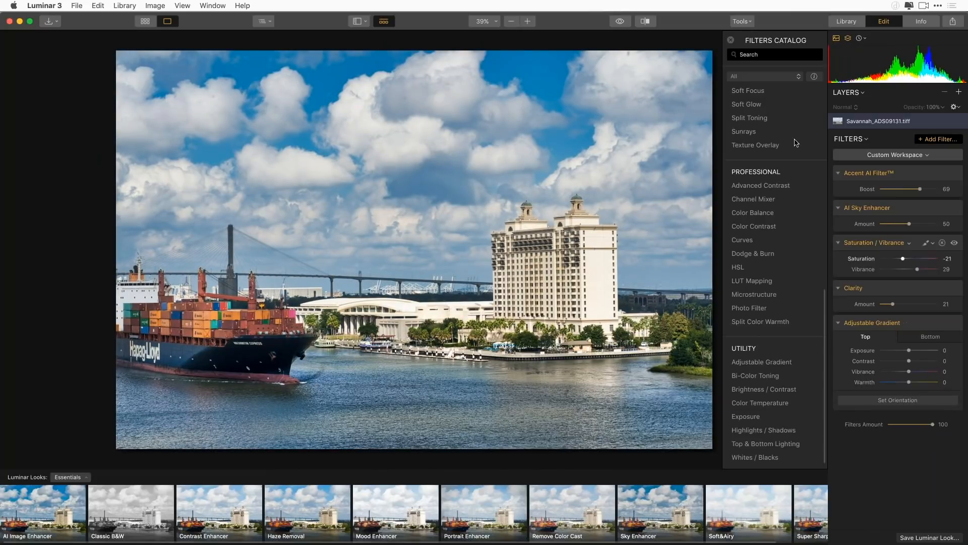
{"action": "left_click", "coordinate": [955, 323]}
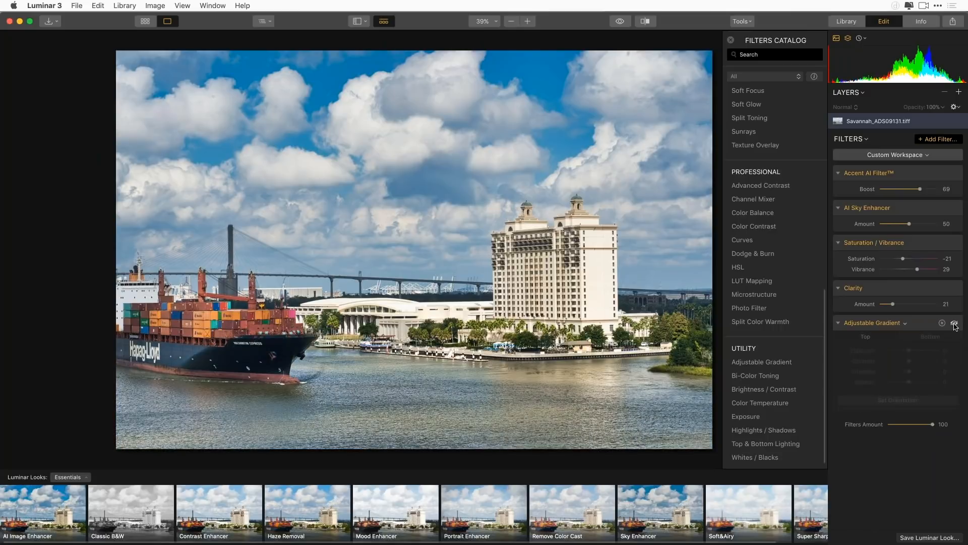
{"action": "left_click", "coordinate": [954, 324]}
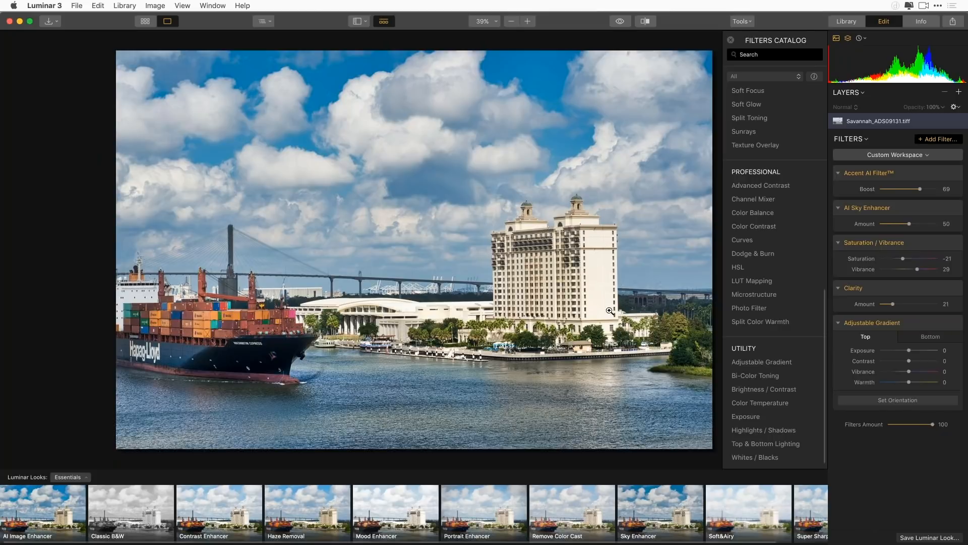
Add a new adjustment layer above the ship photo
{"action": "left_click", "coordinate": [959, 92]}
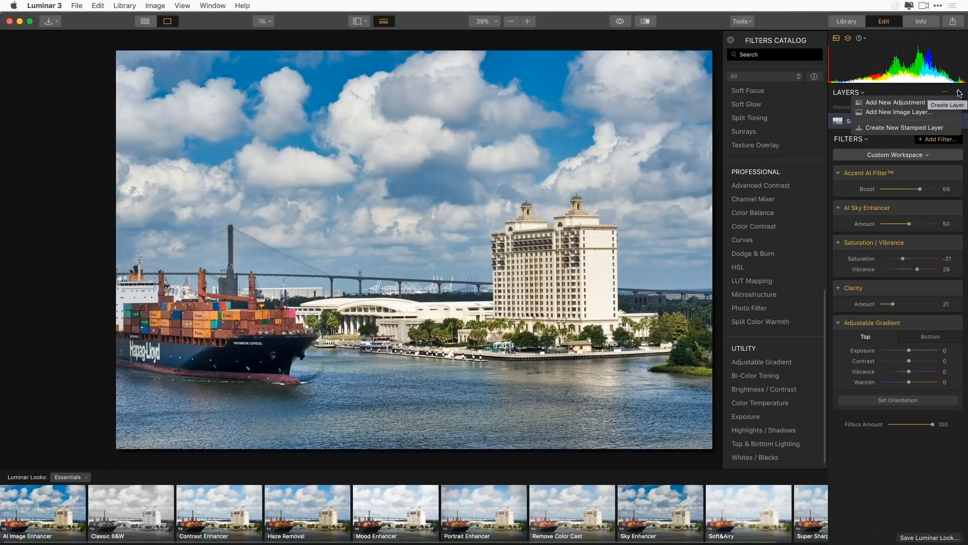
{"action": "left_click", "coordinate": [945, 99]}
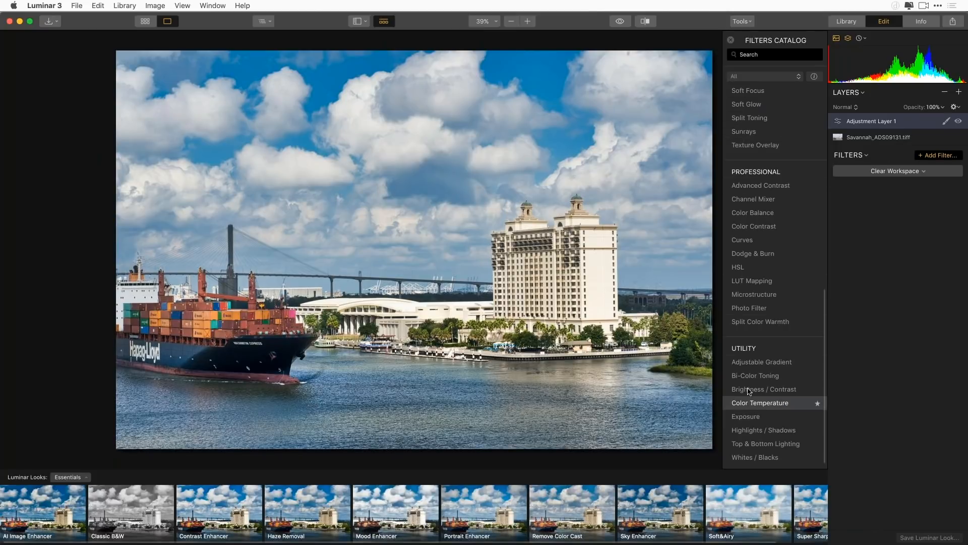
{"action": "scroll", "coordinate": [774, 261], "scroll_direction": "up", "scroll_amount": 10}
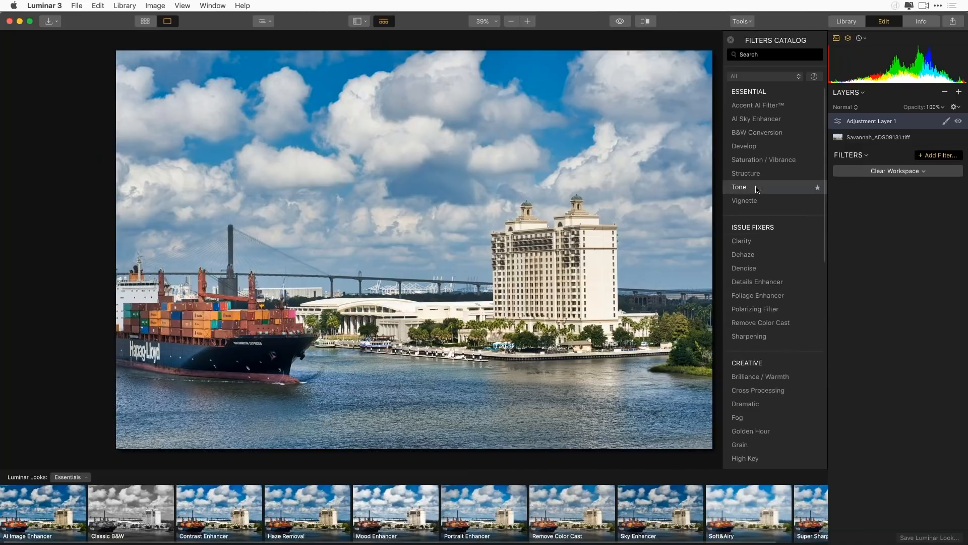
{"action": "left_click", "coordinate": [755, 150]}
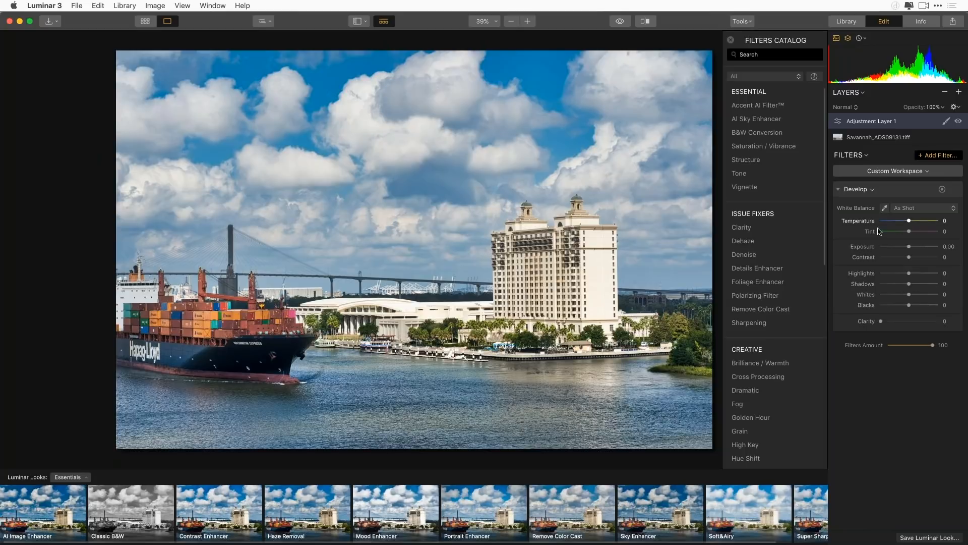
{"action": "left_click", "coordinate": [941, 190]}
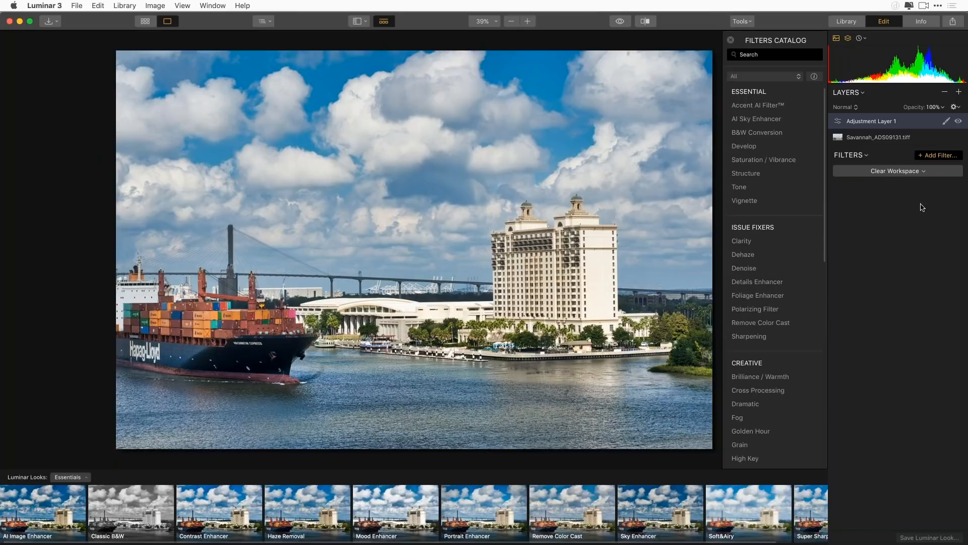
Try the Orton Effect filter with an amount of 31 on the adjustment layer, and remove it again
{"action": "scroll", "coordinate": [796, 307], "scroll_direction": "down", "scroll_amount": 2}
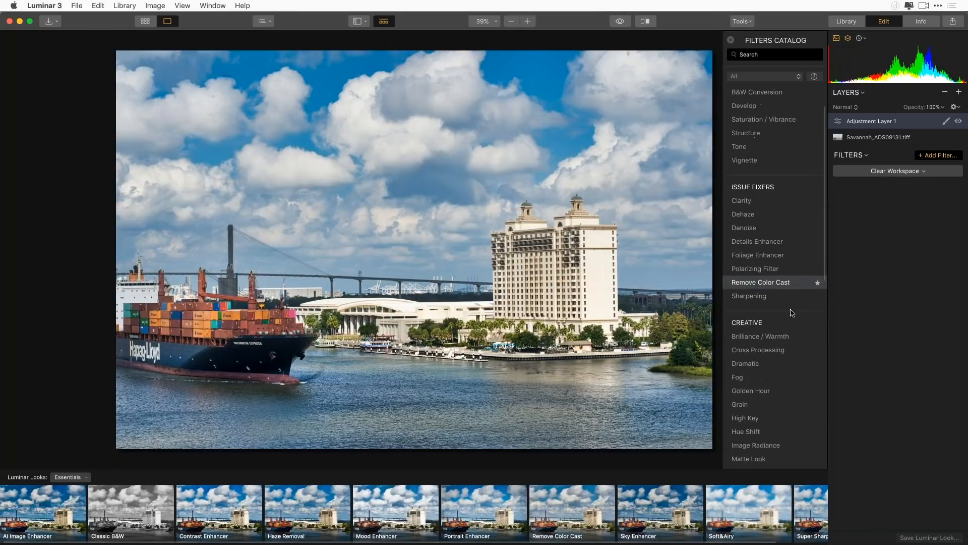
{"action": "scroll", "coordinate": [791, 313], "scroll_direction": "down", "scroll_amount": 10}
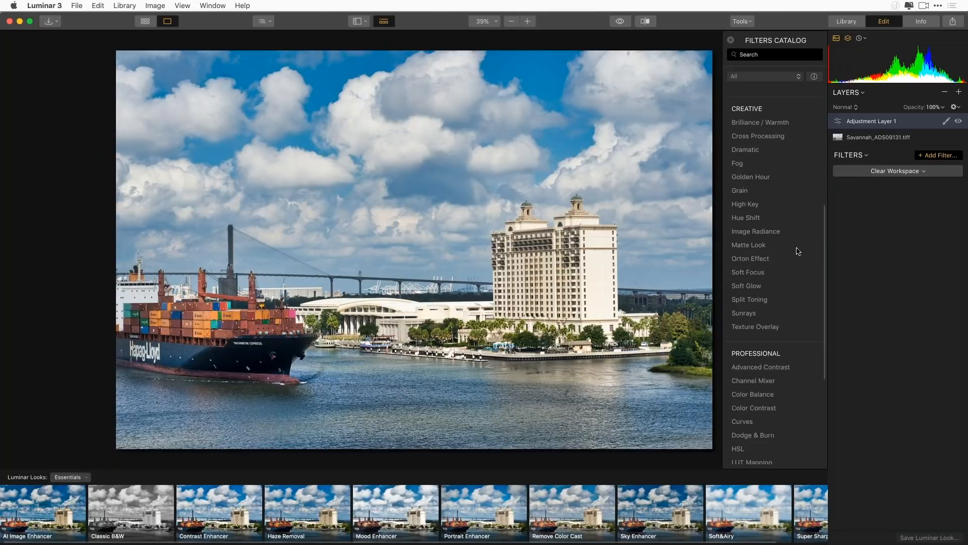
{"action": "left_click", "coordinate": [763, 262]}
{"action": "mouse_move", "coordinate": [883, 218]}
{"action": "left_mouse_down"}
{"action": "mouse_move", "coordinate": [915, 216]}
{"action": "mouse_move", "coordinate": [898, 217]}
{"action": "left_mouse_up"}
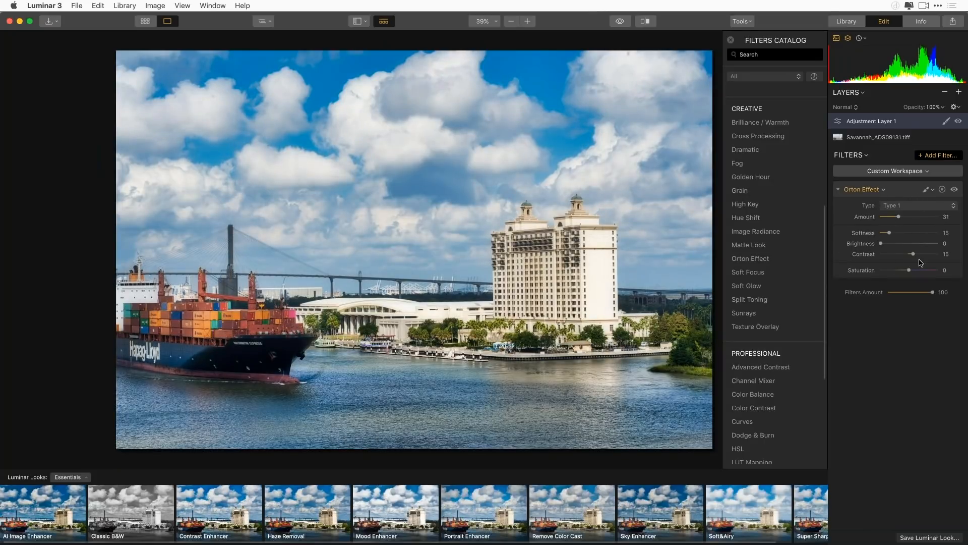
{"action": "left_click", "coordinate": [942, 190]}
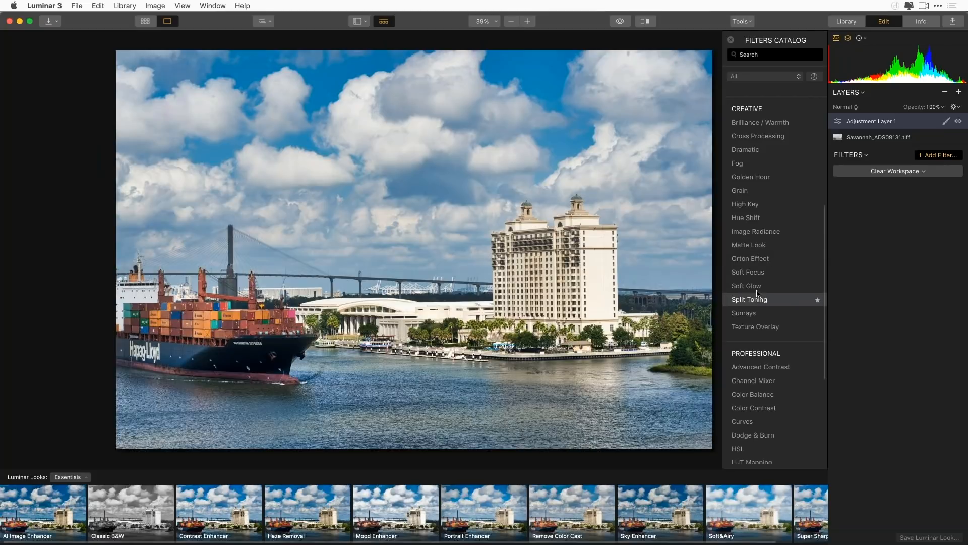
Add a Golden Hour filter with an amount of 25, and a Sunrays filter with its sun centre by the hotel at X 80, Y 40
{"action": "left_click", "coordinate": [764, 177]}
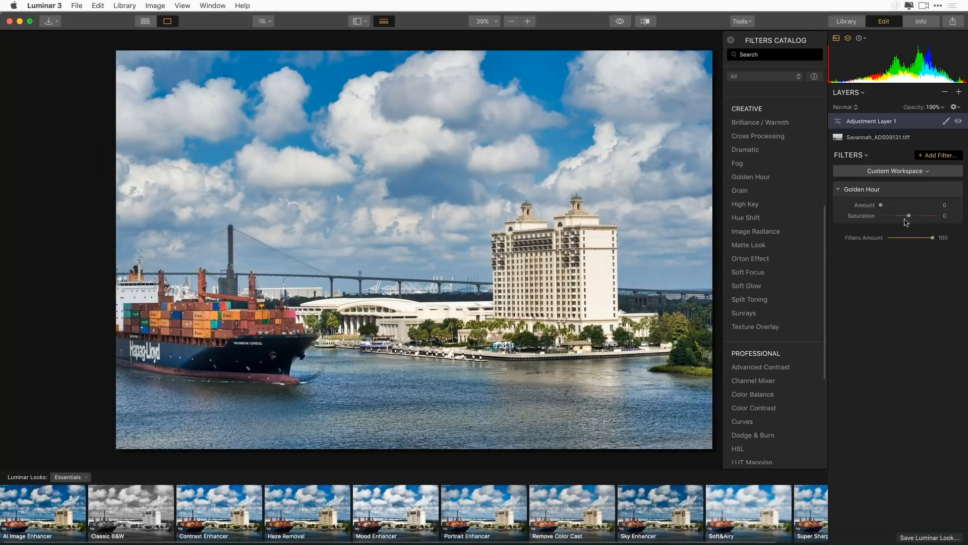
{"action": "mouse_move", "coordinate": [880, 204]}
{"action": "left_mouse_down"}
{"action": "mouse_move", "coordinate": [901, 205]}
{"action": "mouse_move", "coordinate": [891, 205]}
{"action": "left_mouse_up"}
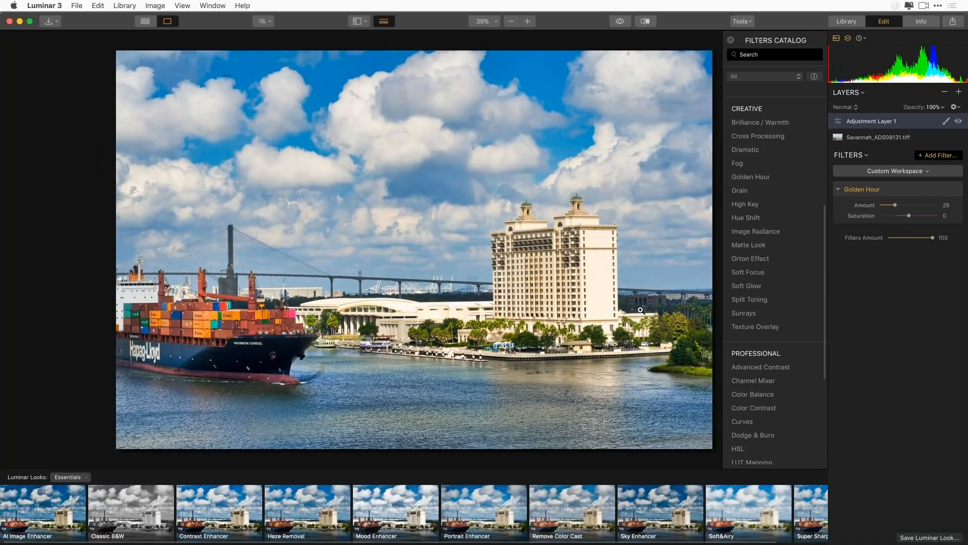
{"action": "left_click", "coordinate": [756, 317]}
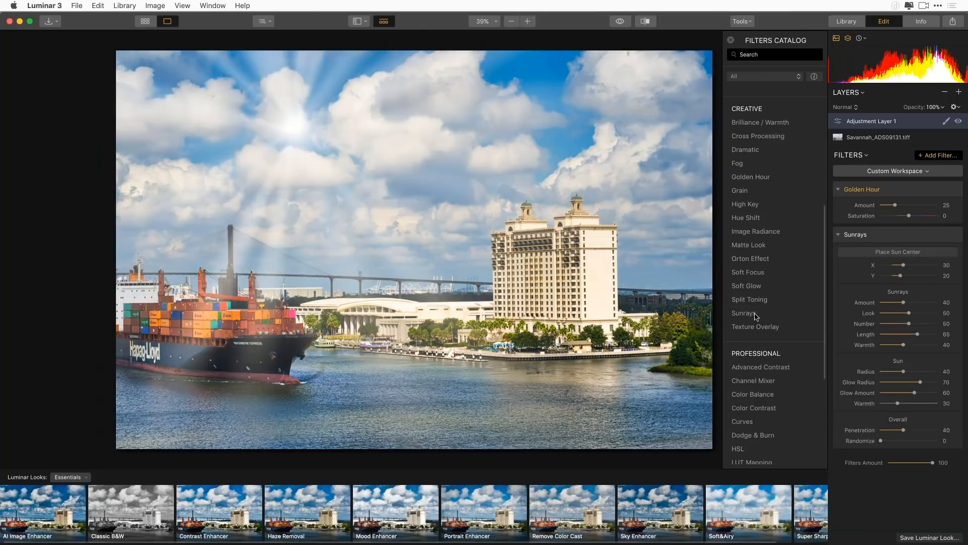
{"action": "left_click", "coordinate": [899, 252]}
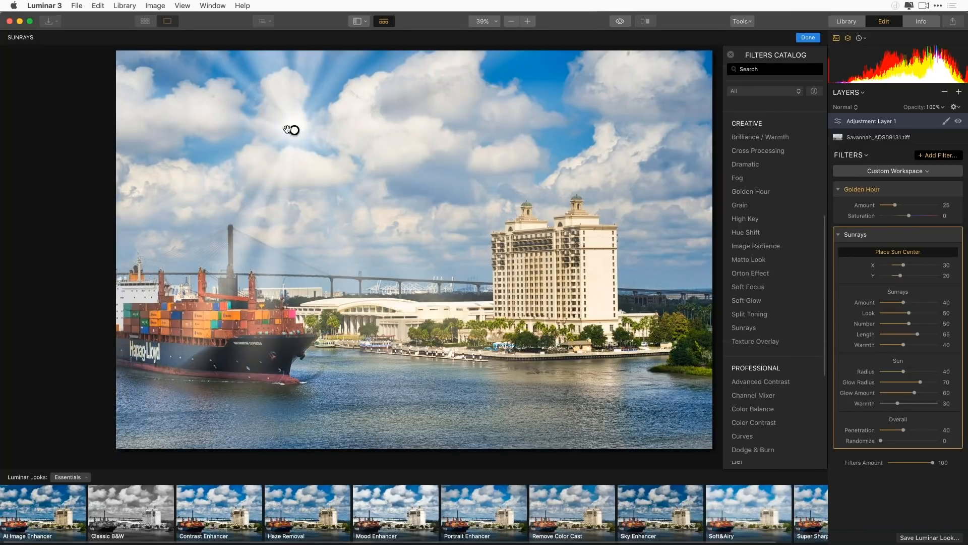
{"action": "left_click_drag", "start_coordinate": [294, 130], "coordinate": [595, 208]}
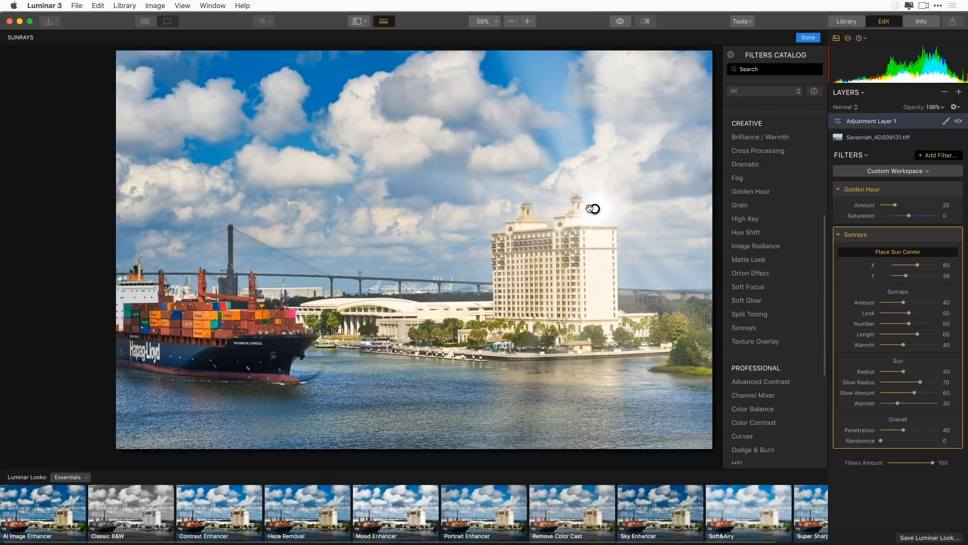
{"action": "left_click_drag", "start_coordinate": [594, 209], "coordinate": [592, 213]}
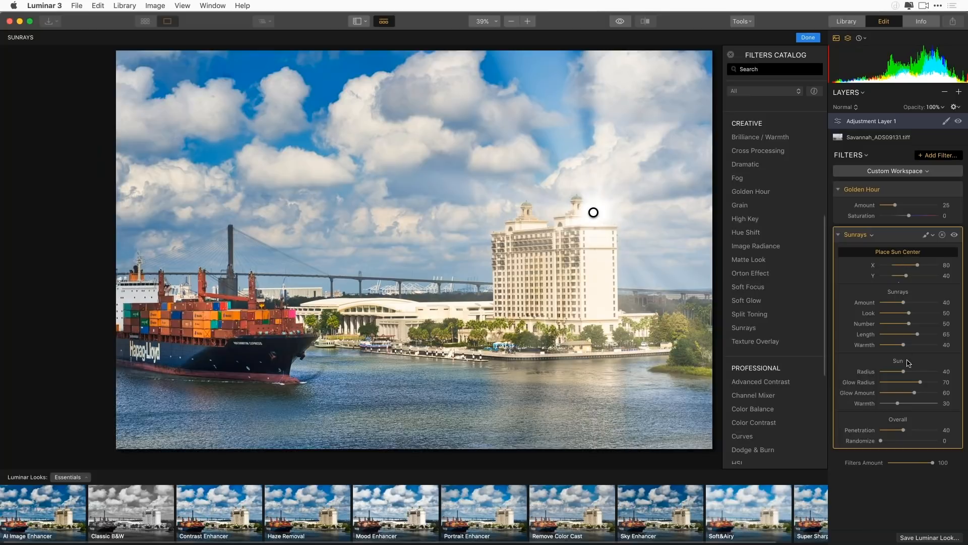
{"action": "left_click", "coordinate": [900, 253]}
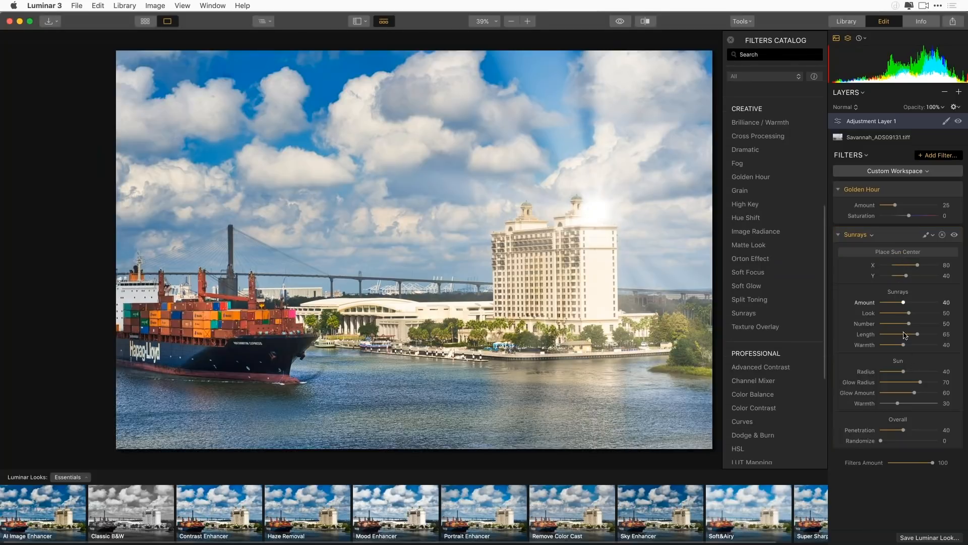
Set the Sunrays filter's sun radius to 14, sun warmth to 52, ray amount to 27, ray warmth to 72 and Randomize to 7
{"action": "left_click_drag", "start_coordinate": [903, 371], "coordinate": [888, 372]}
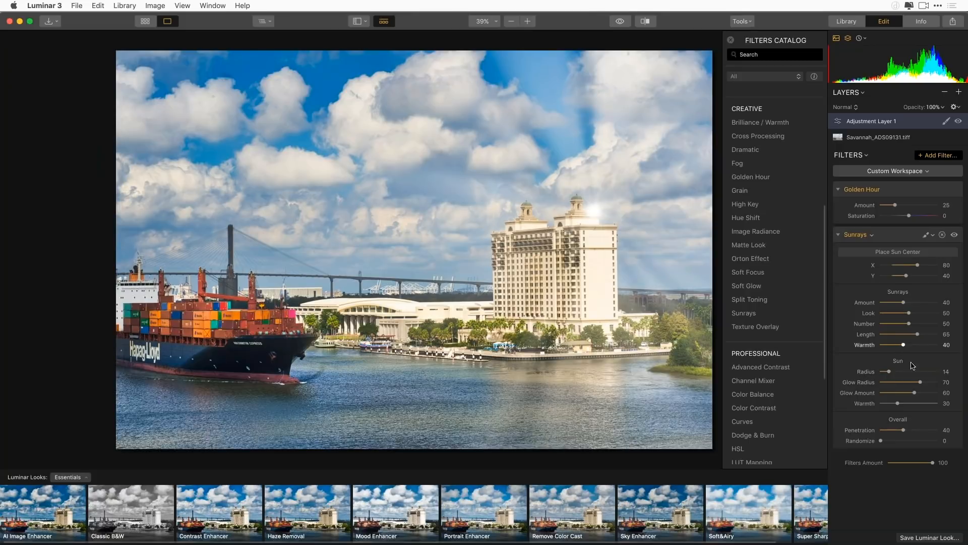
{"action": "left_click_drag", "start_coordinate": [910, 403], "coordinate": [912, 403]}
{"action": "left_click_drag", "start_coordinate": [902, 303], "coordinate": [896, 303]}
{"action": "left_click_drag", "start_coordinate": [903, 345], "coordinate": [925, 345]}
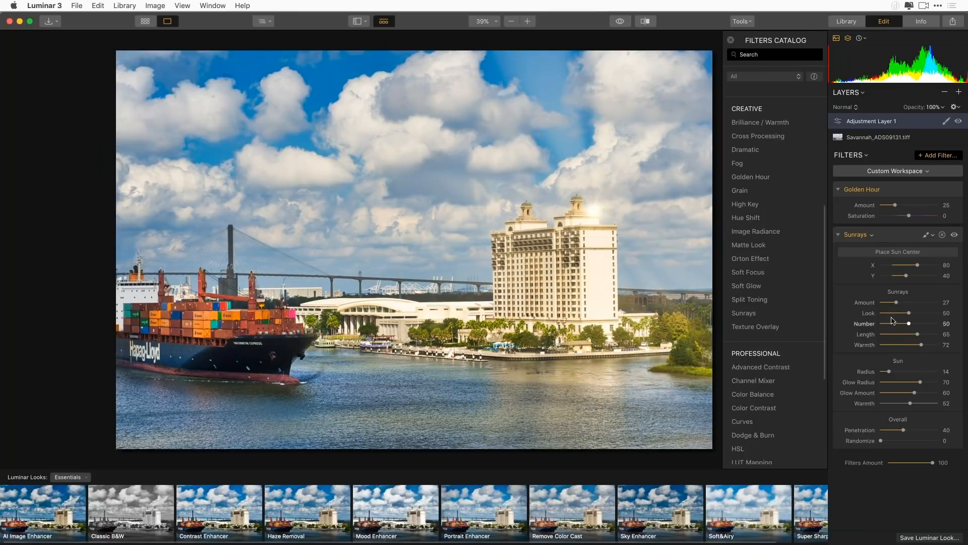
{"action": "left_click_drag", "start_coordinate": [883, 441], "coordinate": [886, 441]}
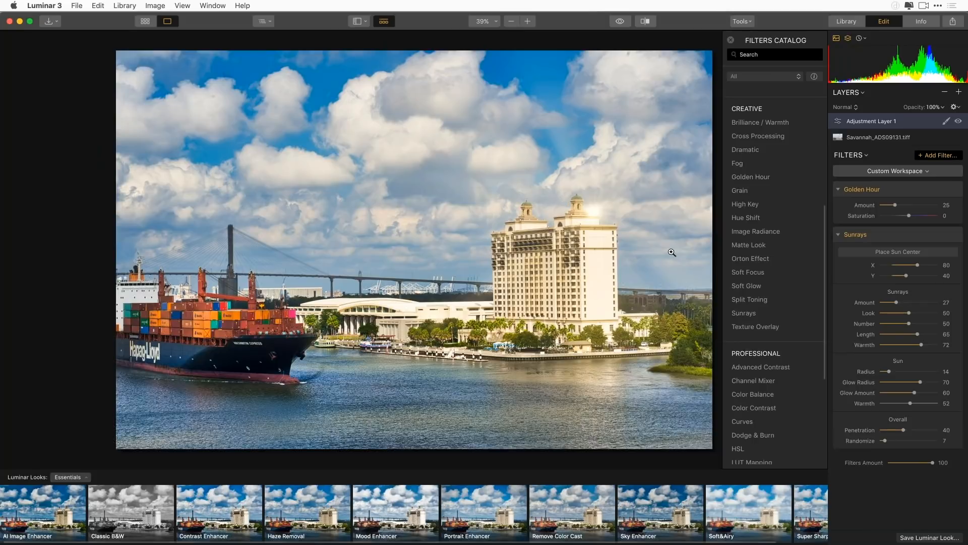
Erase the Sunrays effect with a brush mask from the sky and trees right of the hotel, and compare with and without the filter
{"action": "mouse_move", "coordinate": [936, 236]}
{"action": "left_click", "coordinate": [933, 235]}
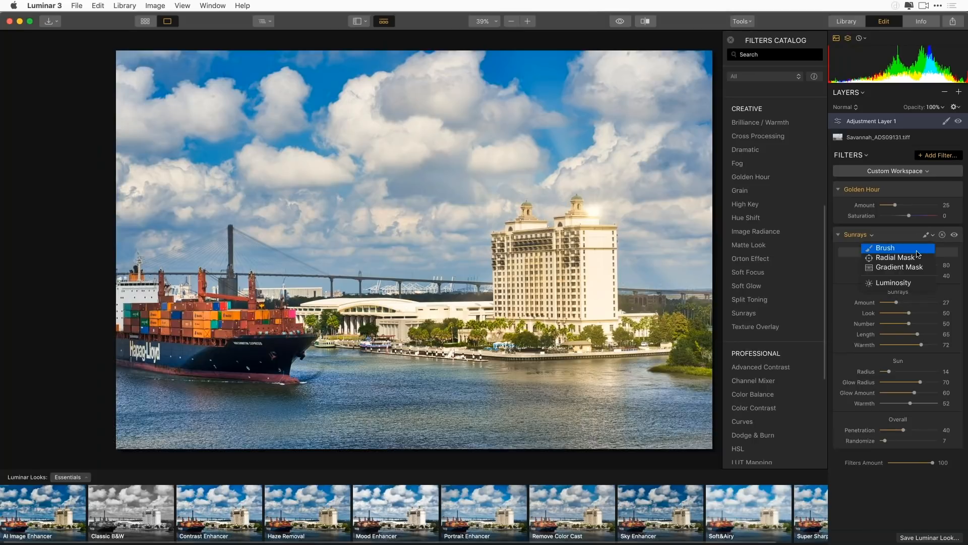
{"action": "left_click", "coordinate": [897, 247]}
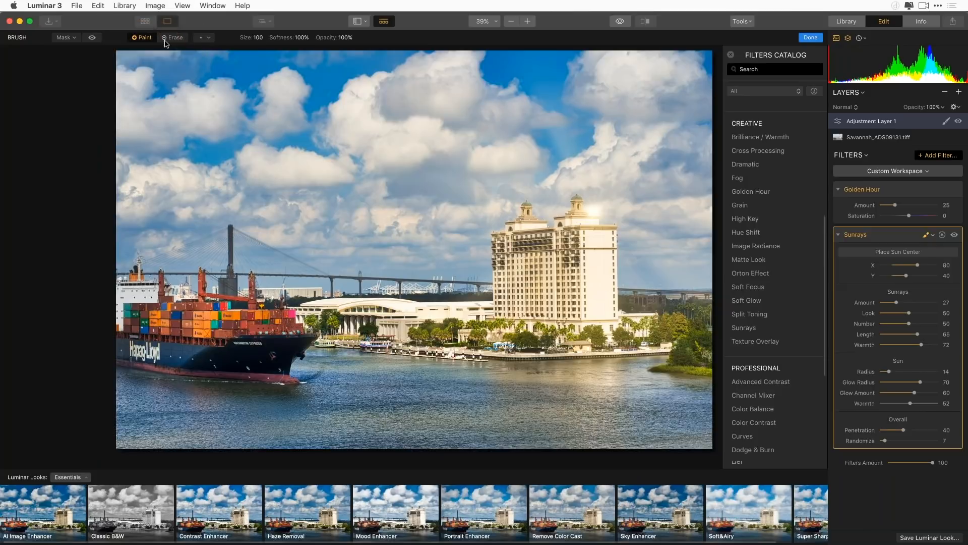
{"action": "left_click", "coordinate": [174, 38]}
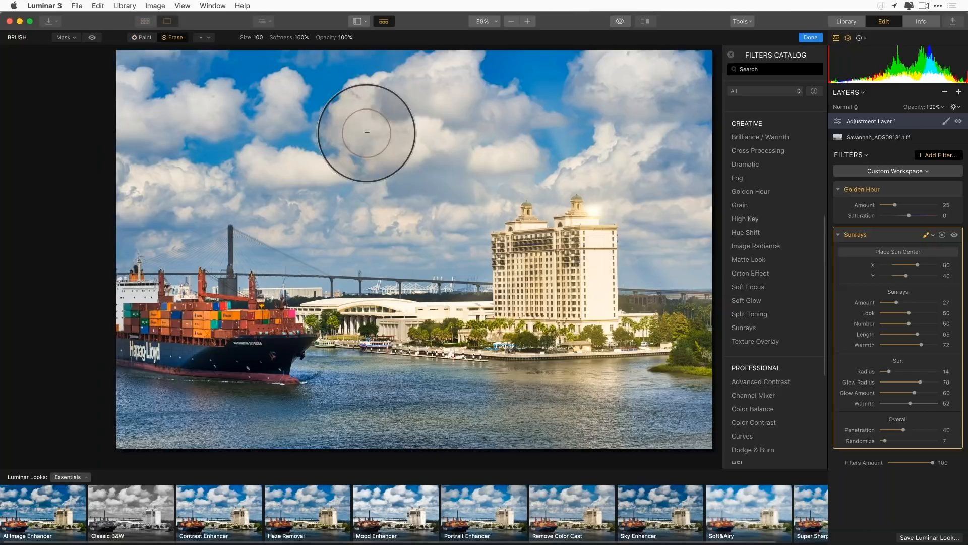
{"action": "mouse_move", "coordinate": [691, 218]}
{"action": "left_mouse_down"}
{"action": "mouse_move", "coordinate": [679, 247]}
{"action": "mouse_move", "coordinate": [649, 246]}
{"action": "mouse_move", "coordinate": [701, 338]}
{"action": "left_mouse_up"}
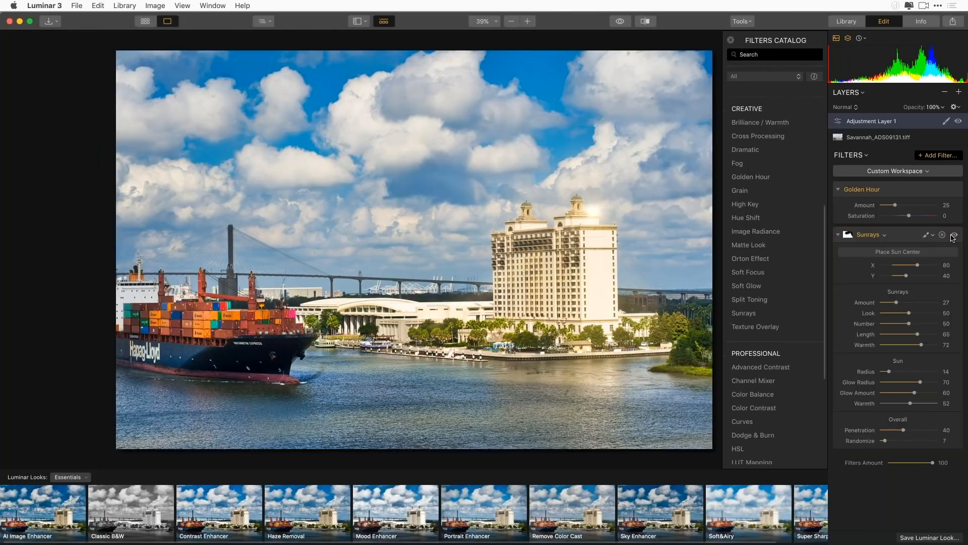
{"action": "left_click", "coordinate": [954, 236]}
{"action": "left_click", "coordinate": [954, 235]}
Return to the library and show the Quick Edit these folder's photos as a thumbnail grid
{"action": "left_click", "coordinate": [853, 22]}
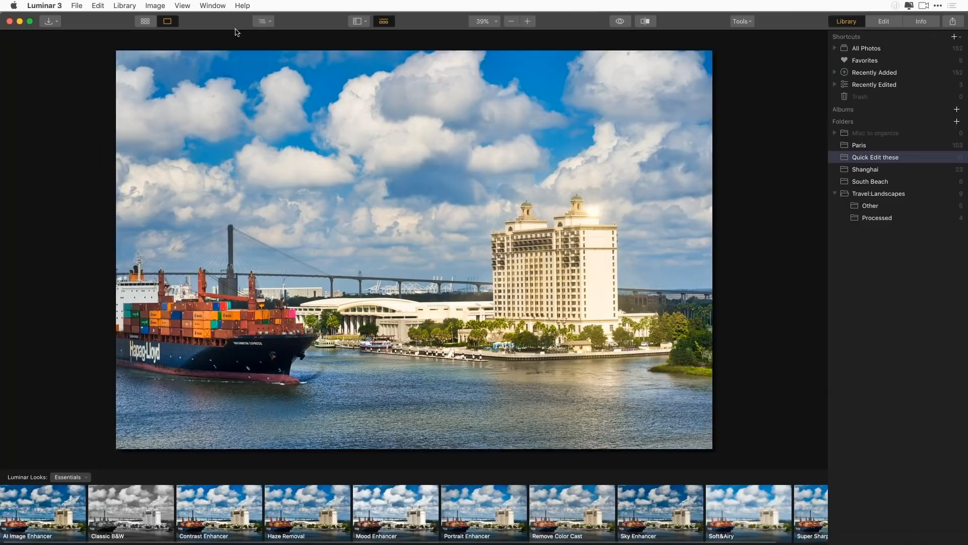
{"action": "left_click", "coordinate": [145, 23]}
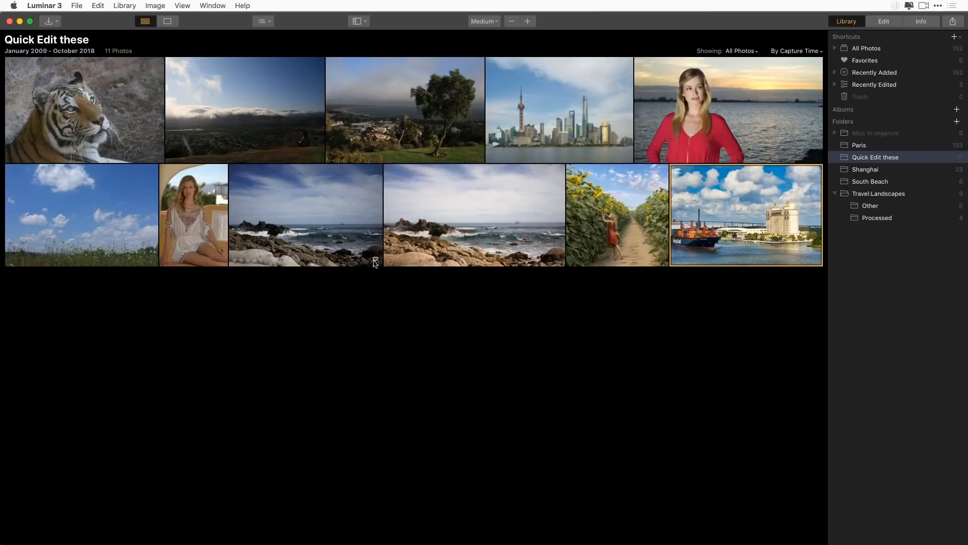
Open the sunflower field photo, apply the AI Image Enhancer look, and set its Saturation to -13 and Vibrance to 11
{"action": "double_click", "coordinate": [618, 226]}
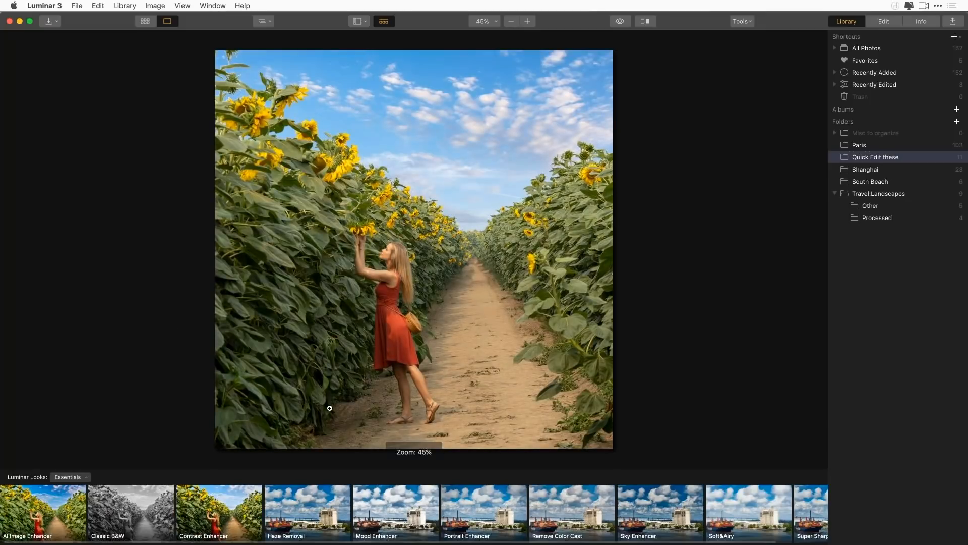
{"action": "left_click", "coordinate": [29, 525]}
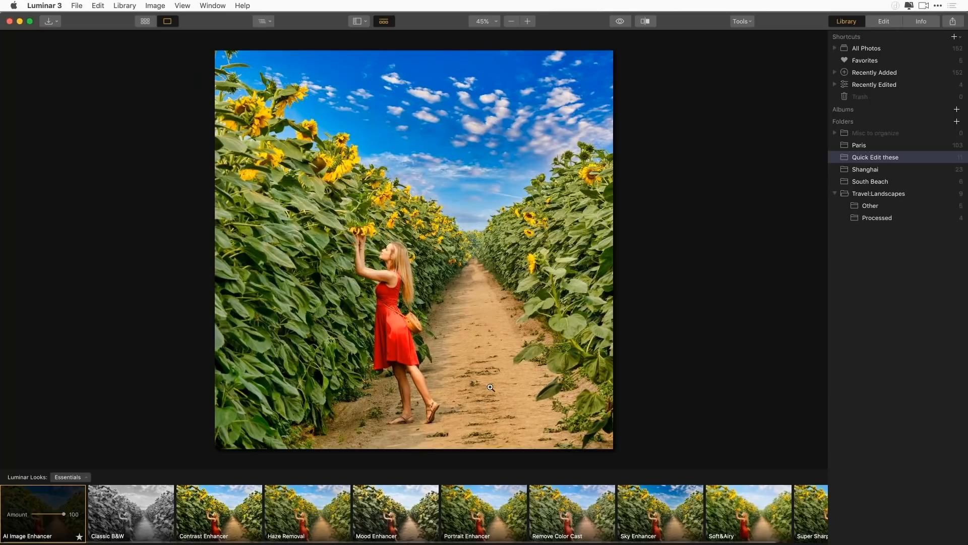
{"action": "left_click", "coordinate": [885, 22]}
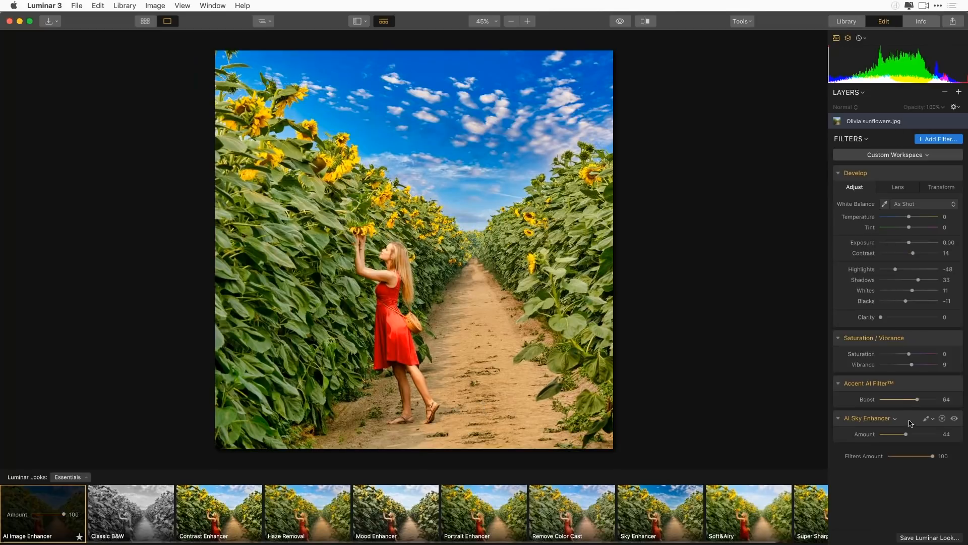
{"action": "left_click_drag", "start_coordinate": [908, 355], "coordinate": [913, 365]}
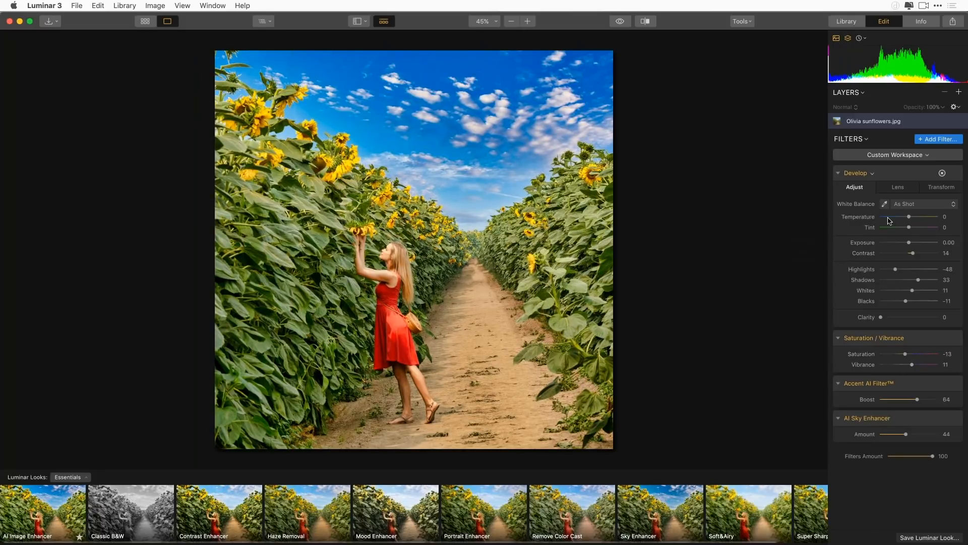
Add a new adjustment layer above the sunflower photo and apply the Soft&Airy look to it at an amount of 73
{"action": "left_click", "coordinate": [959, 93]}
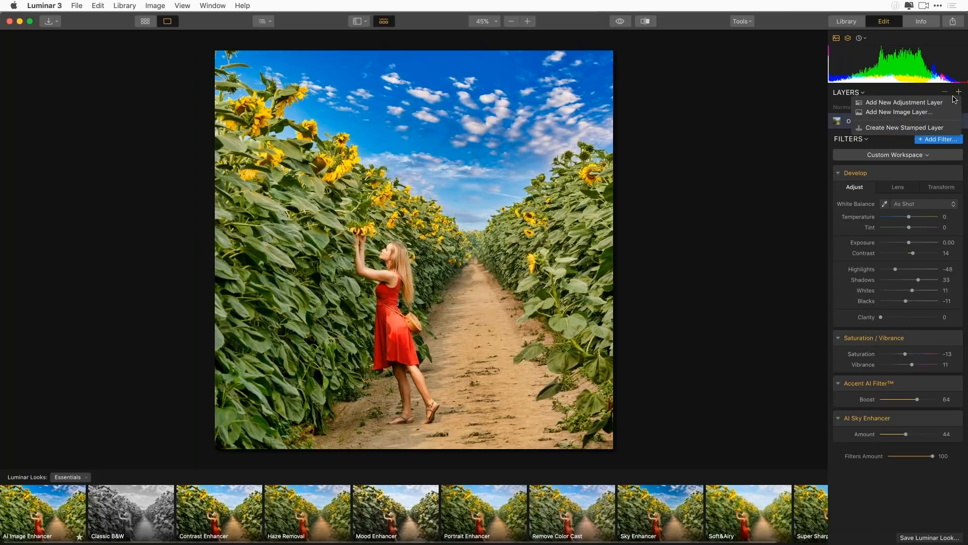
{"action": "left_click", "coordinate": [950, 101]}
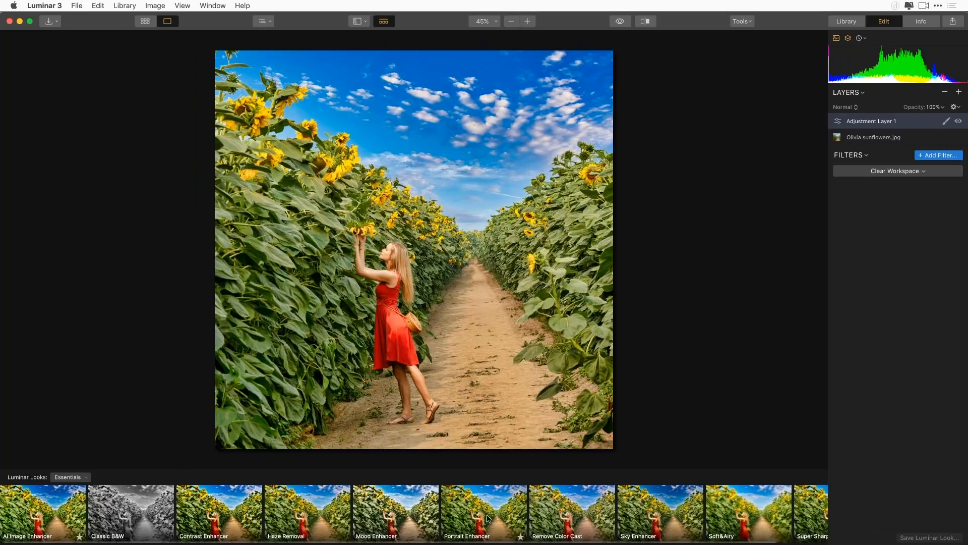
{"action": "left_click", "coordinate": [739, 521]}
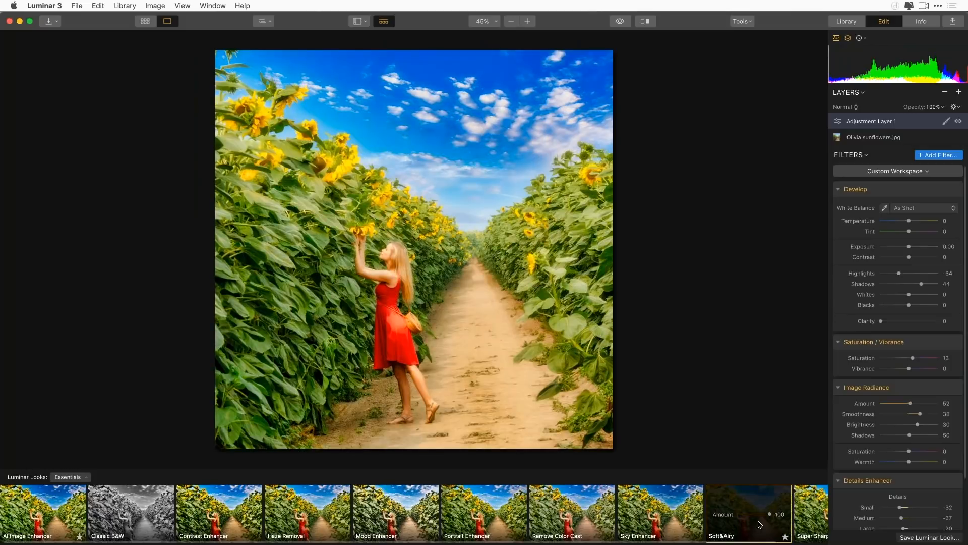
{"action": "left_click_drag", "start_coordinate": [771, 517], "coordinate": [759, 518]}
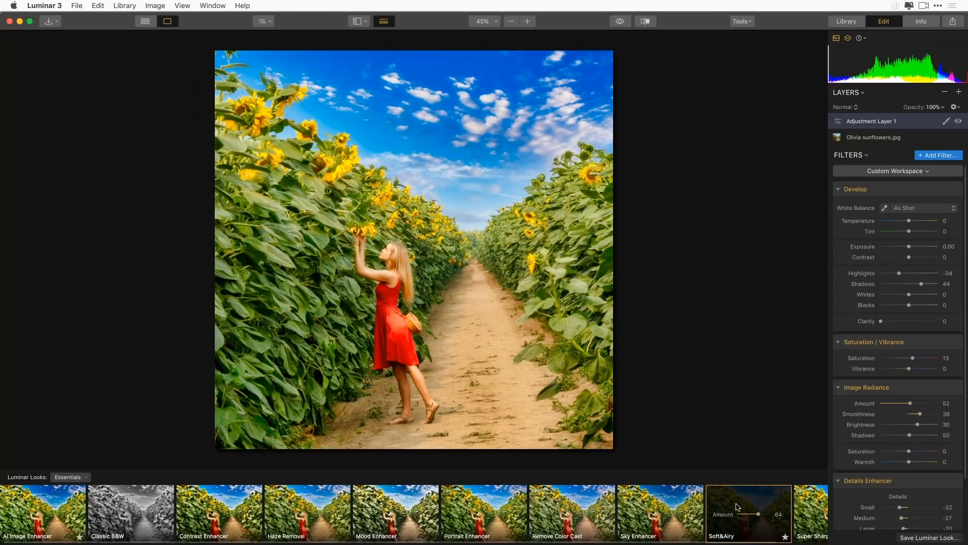
{"action": "left_click_drag", "start_coordinate": [759, 518], "coordinate": [761, 517]}
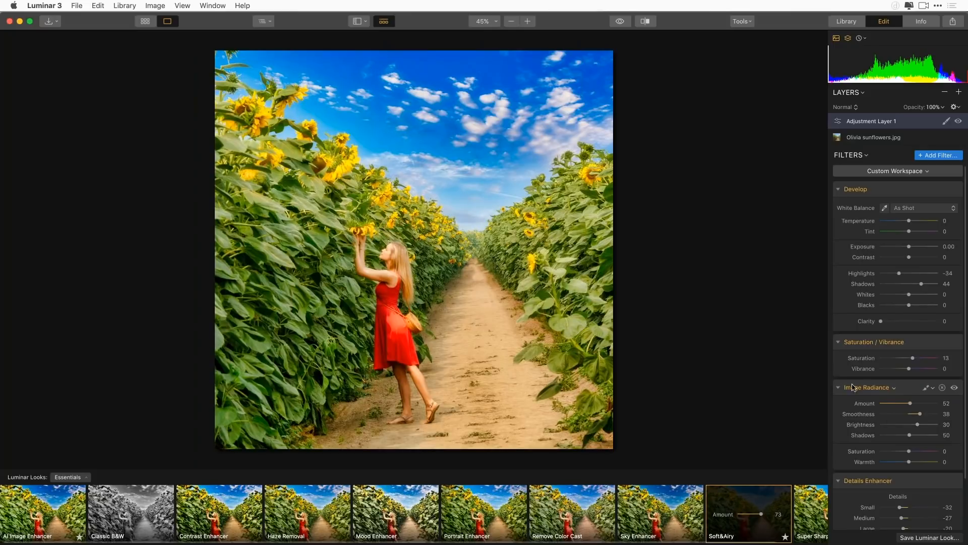
Switch to the Landscape looks collection and try Warm Sunset, Mystic Land and Dramatic Landscape on the adjustment layer
{"action": "left_click", "coordinate": [68, 477]}
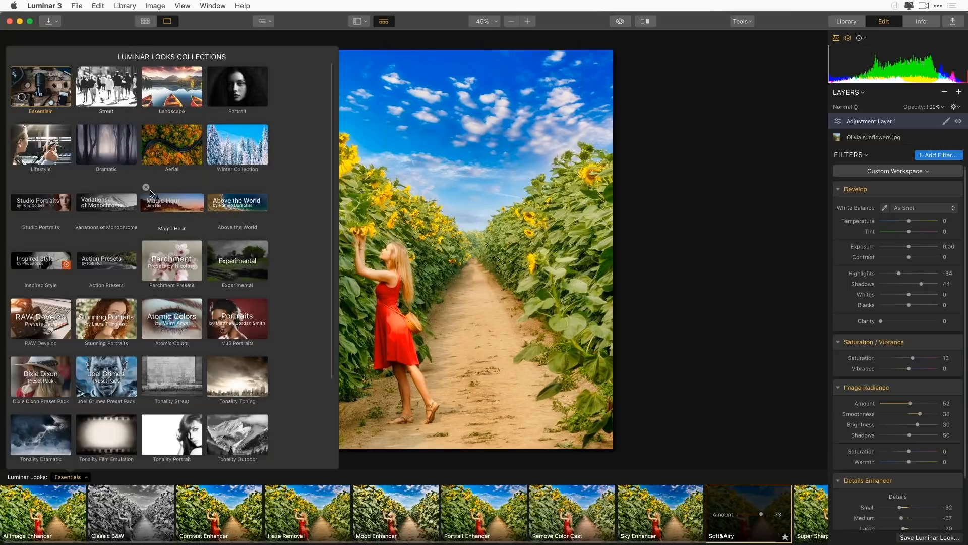
{"action": "left_click", "coordinate": [160, 86]}
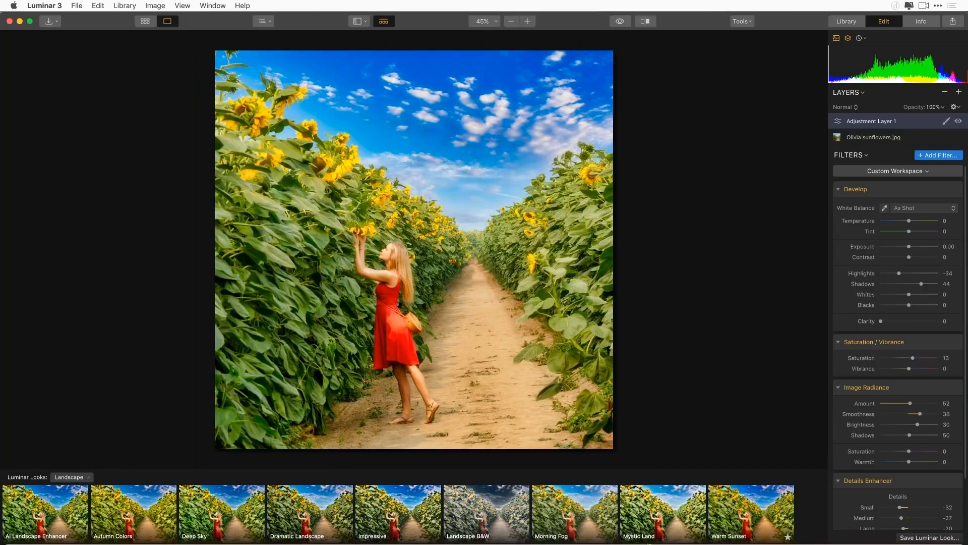
{"action": "left_click", "coordinate": [757, 522]}
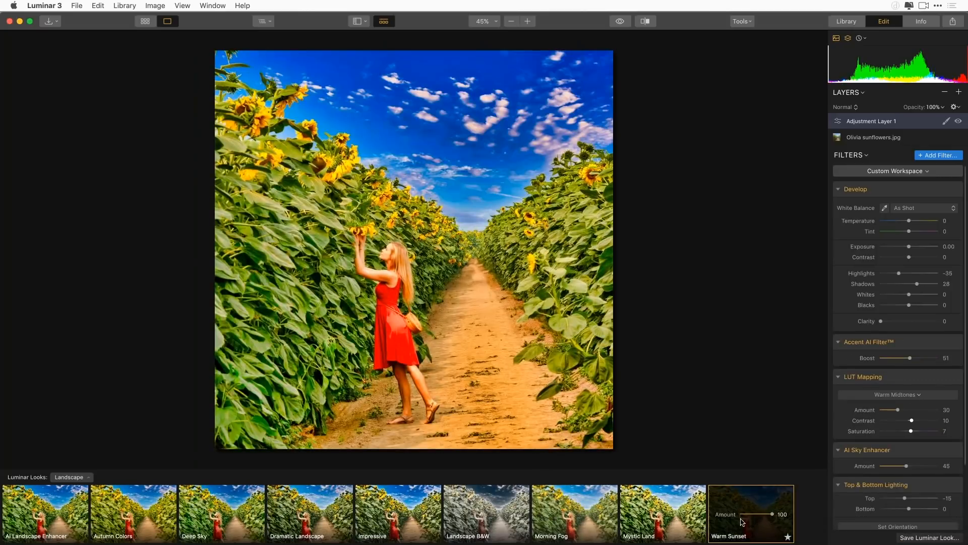
{"action": "left_click", "coordinate": [639, 513]}
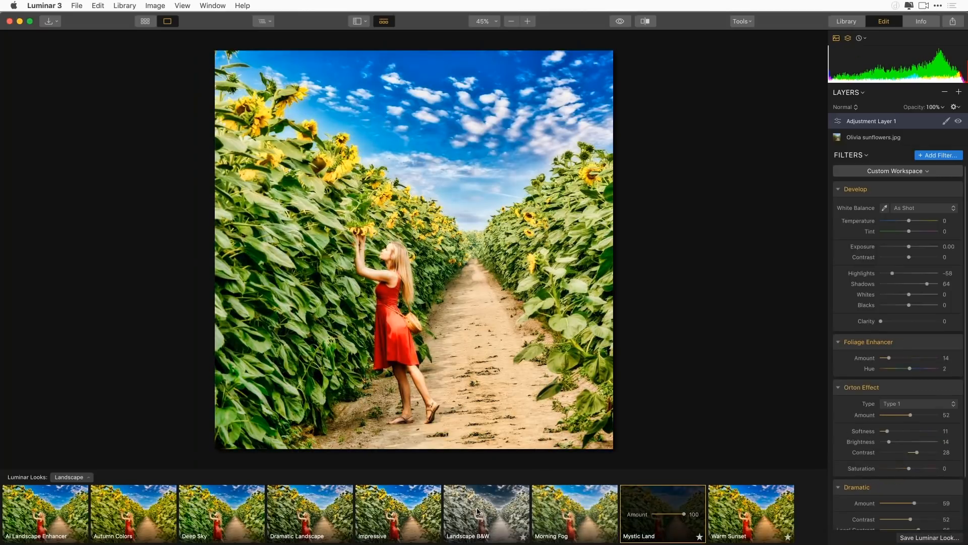
{"action": "left_click", "coordinate": [296, 514]}
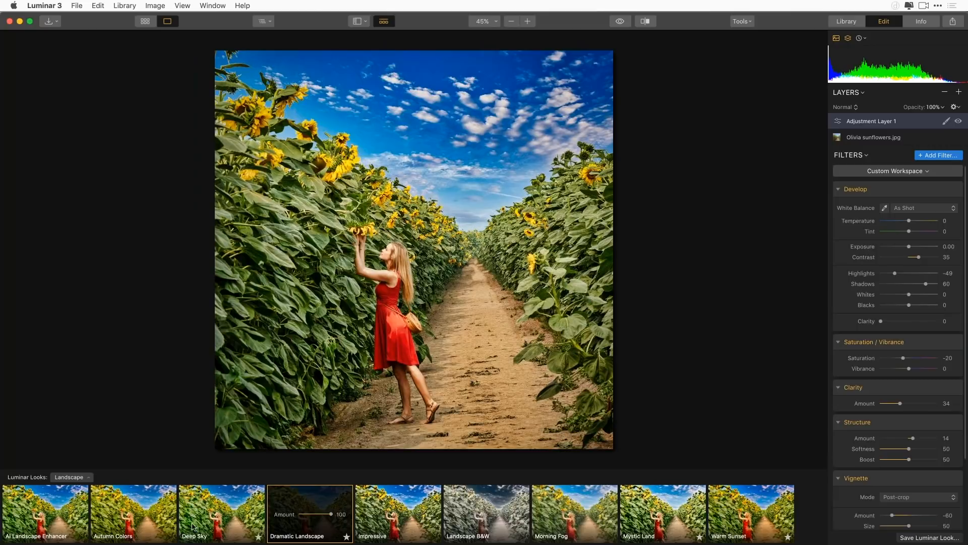
Apply the Autumn Colors look to the adjustment layer, set its Saturation to -25, and compare with the original photo
{"action": "left_click", "coordinate": [132, 523]}
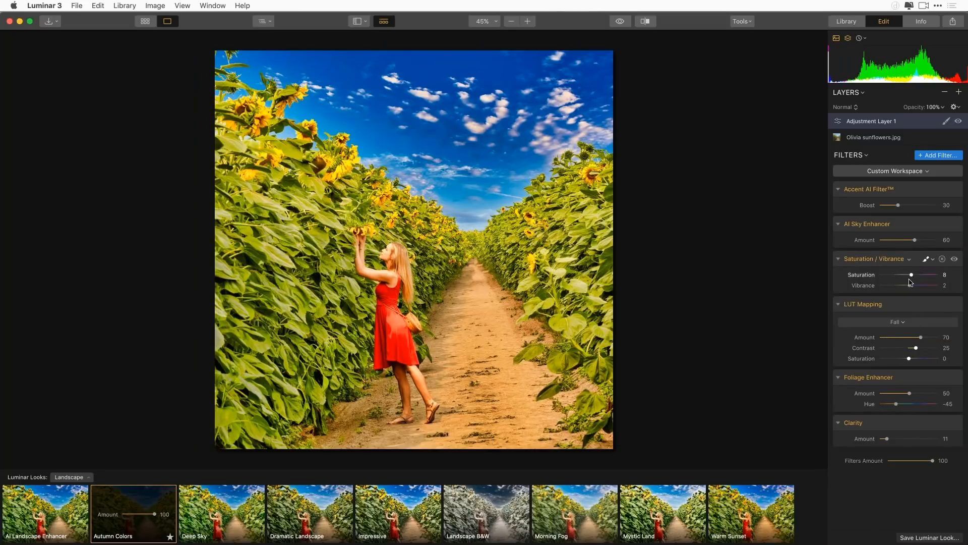
{"action": "left_click_drag", "start_coordinate": [910, 279], "coordinate": [901, 278]}
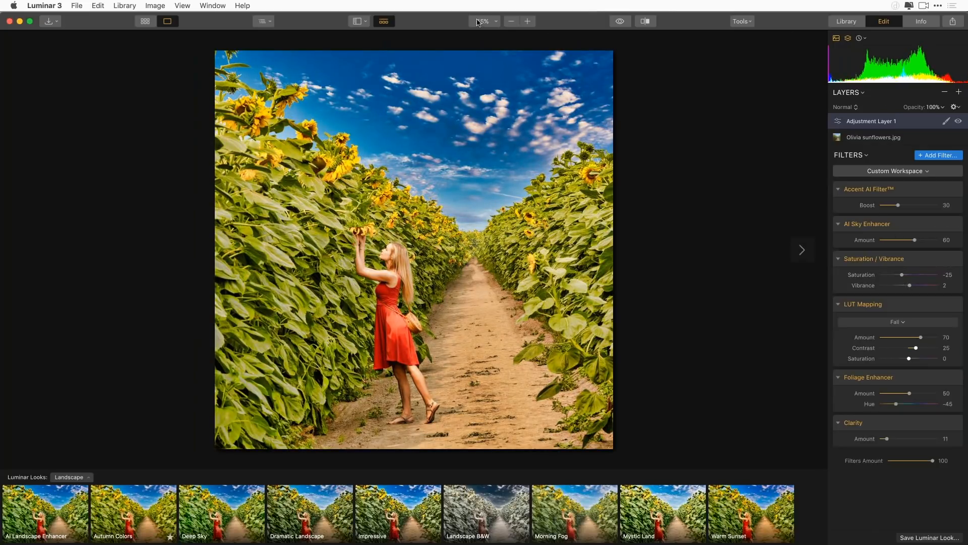
{"action": "left_click", "coordinate": [619, 21]}
Return to the library's thumbnail grid and open the image export settings for the sunflower photo
{"action": "left_click", "coordinate": [847, 23]}
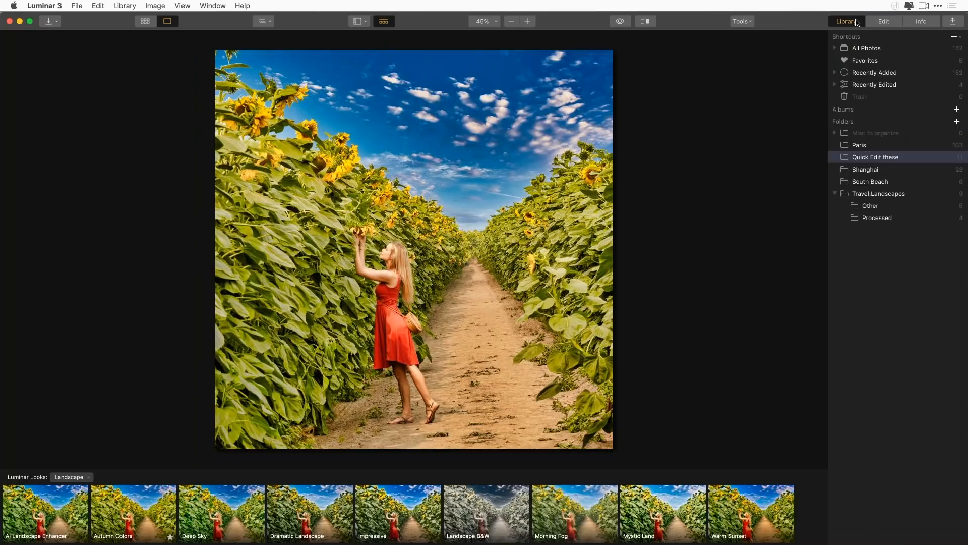
{"action": "left_click", "coordinate": [145, 21]}
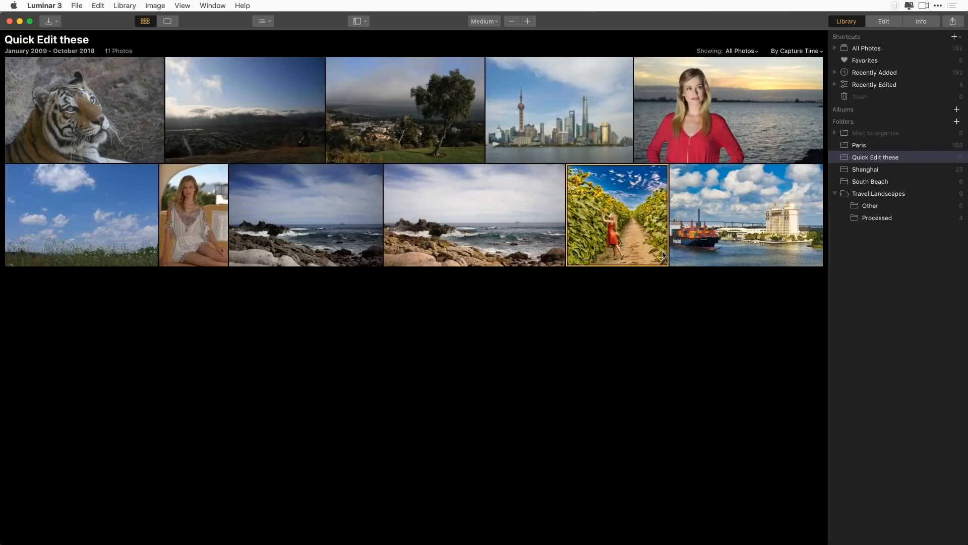
{"action": "left_click", "coordinate": [953, 23]}
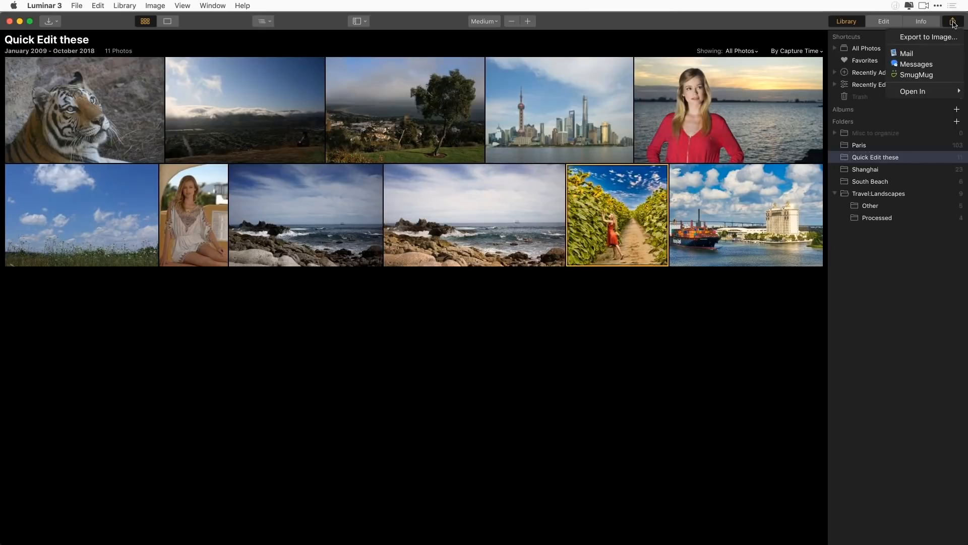
{"action": "left_click", "coordinate": [930, 37]}
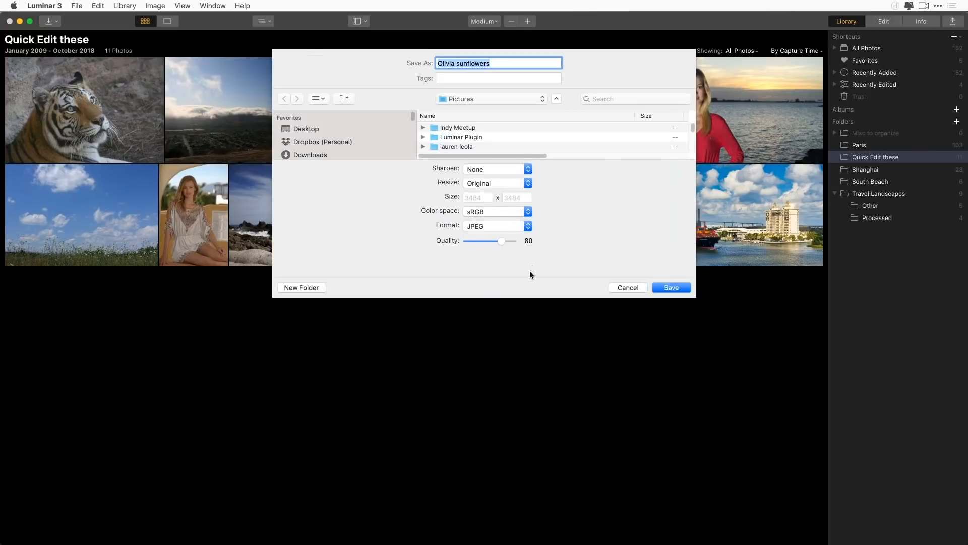
Set the export format to TIFF after reviewing the available formats, and check the bit depth choices, keeping 16 bits
{"action": "left_click", "coordinate": [519, 225]}
{"action": "left_click", "coordinate": [561, 227]}
{"action": "left_click", "coordinate": [516, 228]}
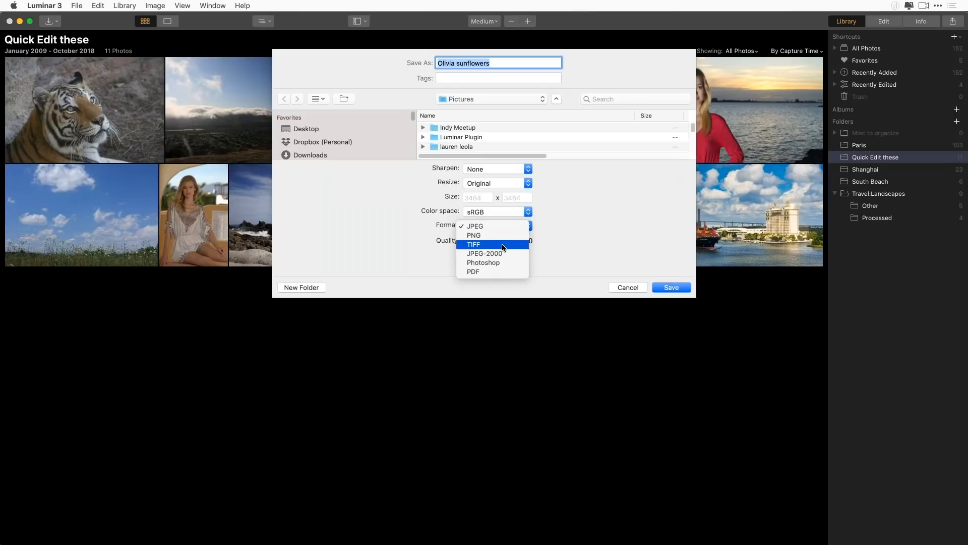
{"action": "left_click", "coordinate": [538, 233]}
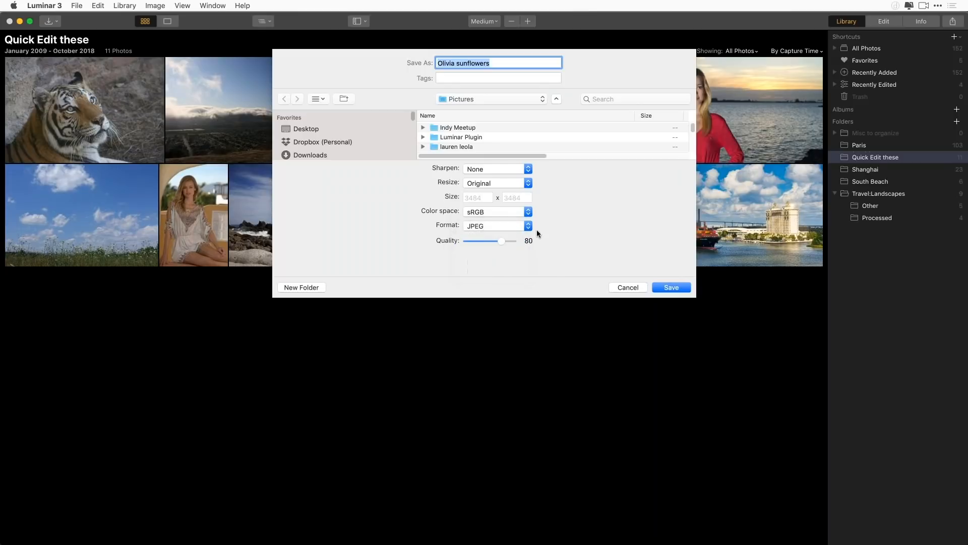
{"action": "left_click", "coordinate": [508, 225]}
{"action": "left_click", "coordinate": [509, 245]}
{"action": "left_click", "coordinate": [512, 255]}
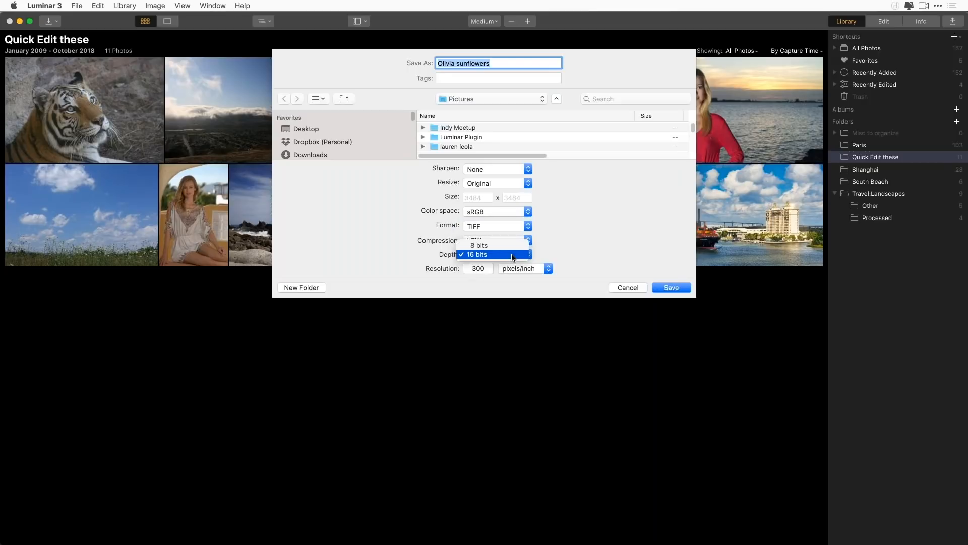
{"action": "left_click", "coordinate": [595, 253]}
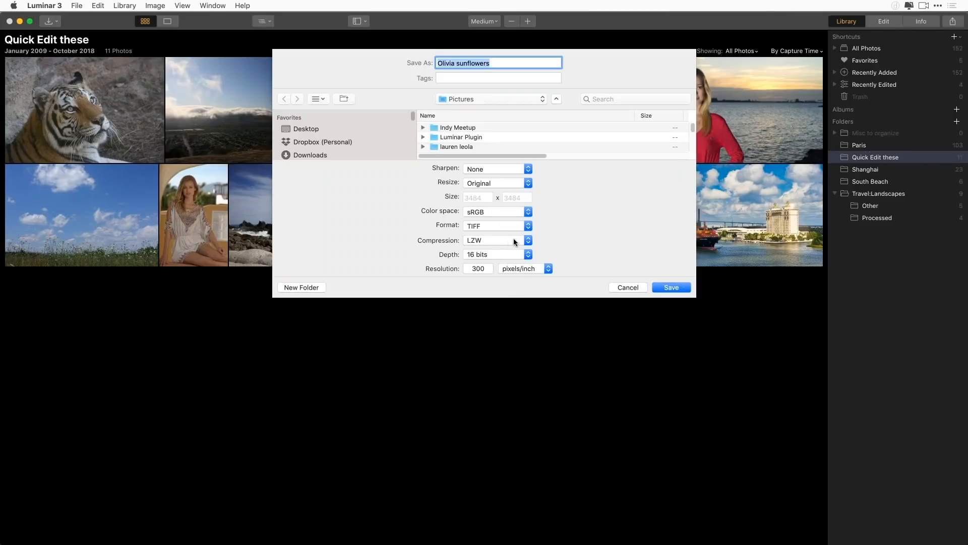
Review the export's format and resize options, leaving the size at Original, and cancel the export
{"action": "left_click", "coordinate": [515, 225]}
{"action": "left_click", "coordinate": [556, 233]}
{"action": "left_click", "coordinate": [519, 183]}
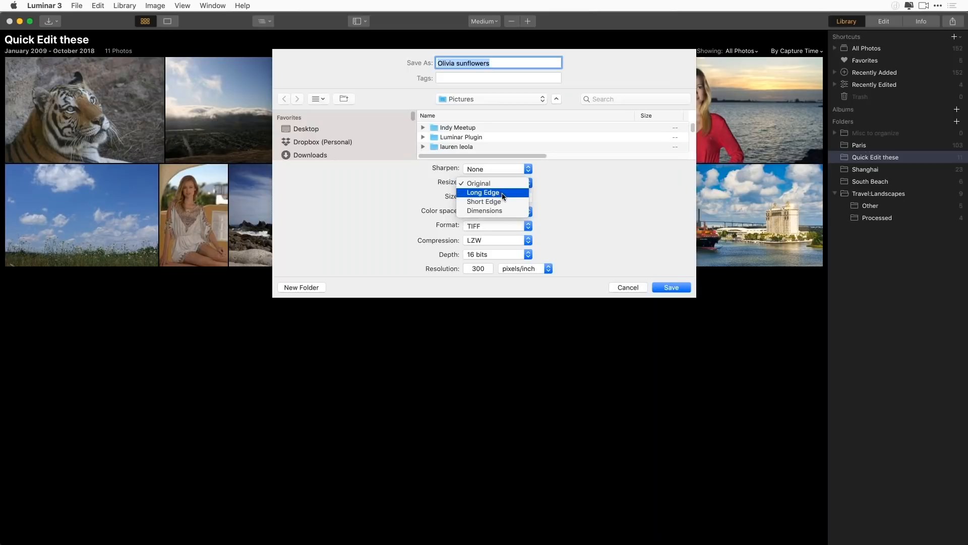
{"action": "left_click", "coordinate": [609, 229]}
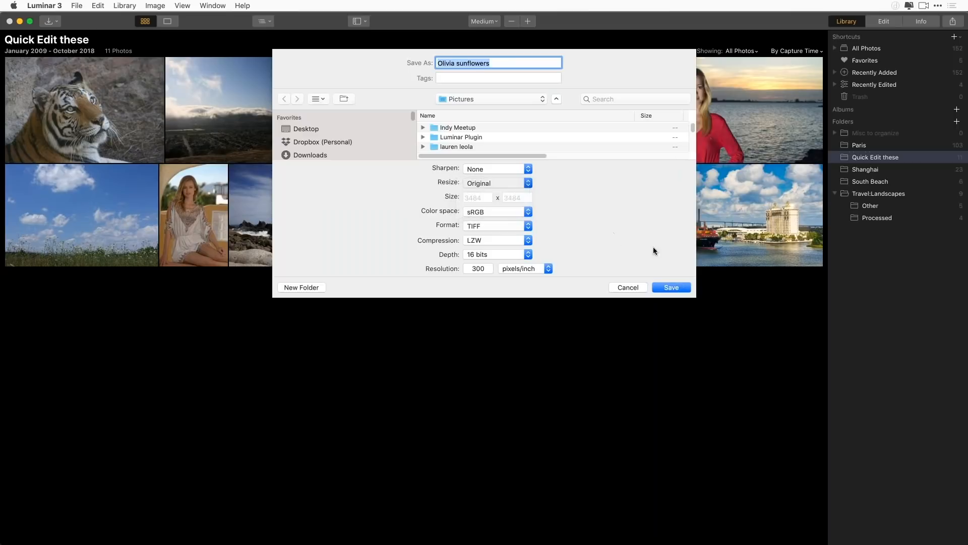
{"action": "left_click", "coordinate": [638, 288]}
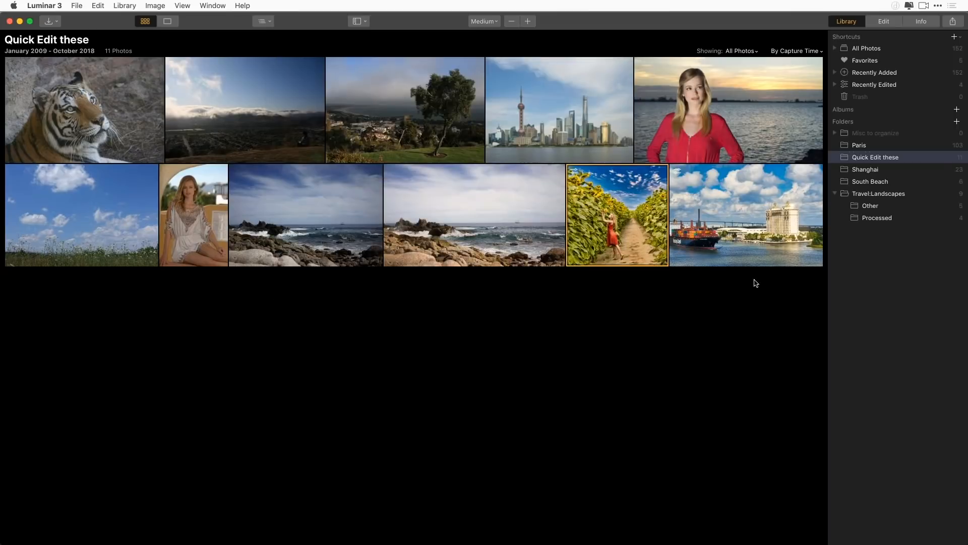
Look over the sharing destinations and the external editors the sunflower photo can be opened in
{"action": "left_click", "coordinate": [953, 23]}
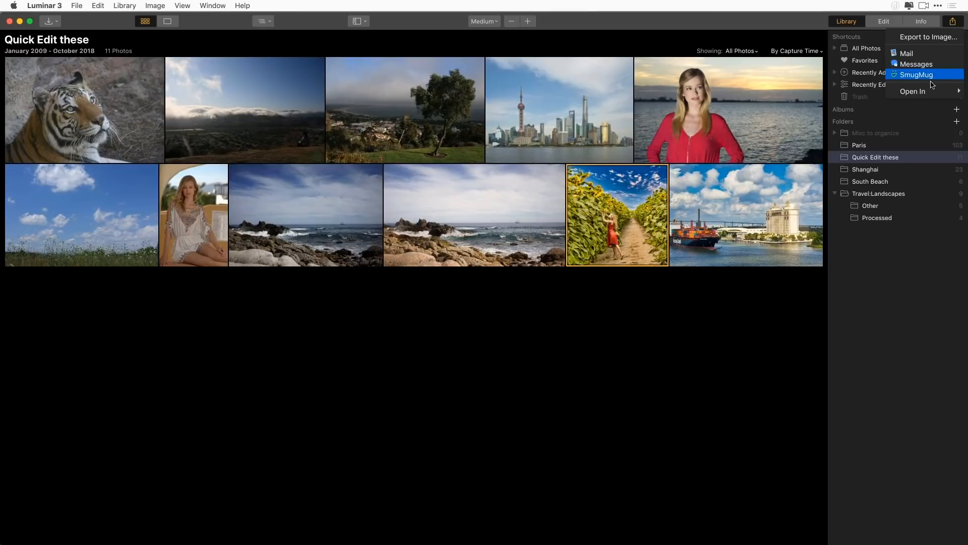
{"action": "mouse_move", "coordinate": [924, 92]}
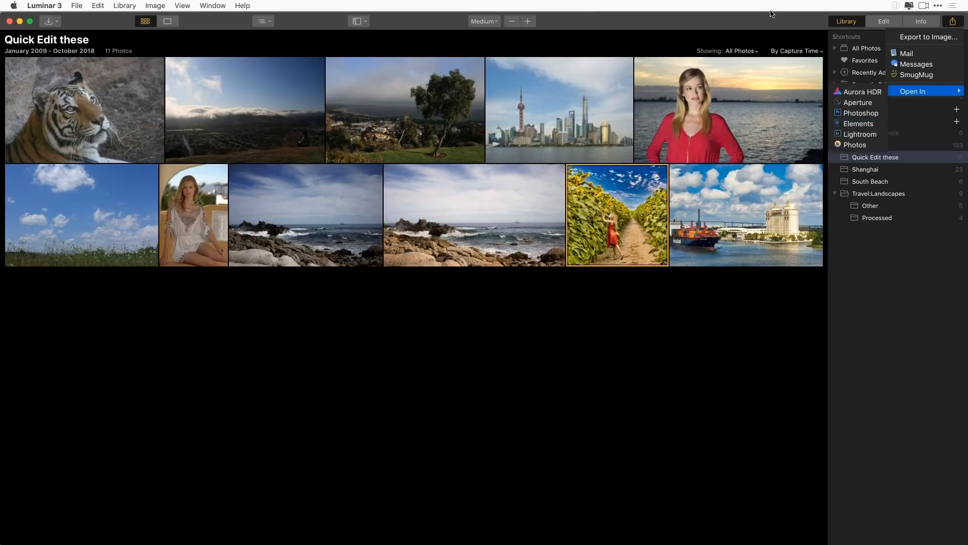
{"action": "left_click", "coordinate": [412, 297]}
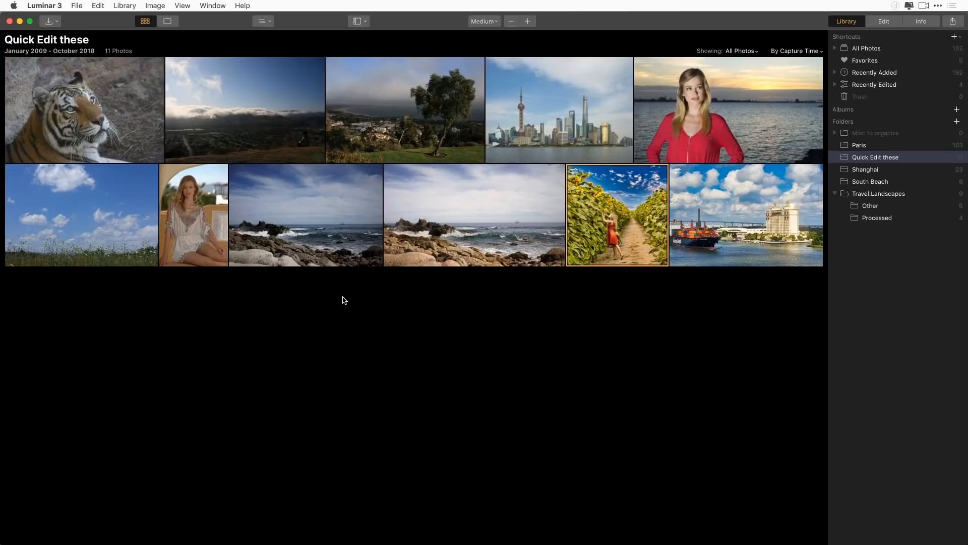
Review which host applications Luminar 3 can be installed into as a plugin, and close the plugin installer
{"action": "left_click", "coordinate": [76, 5]}
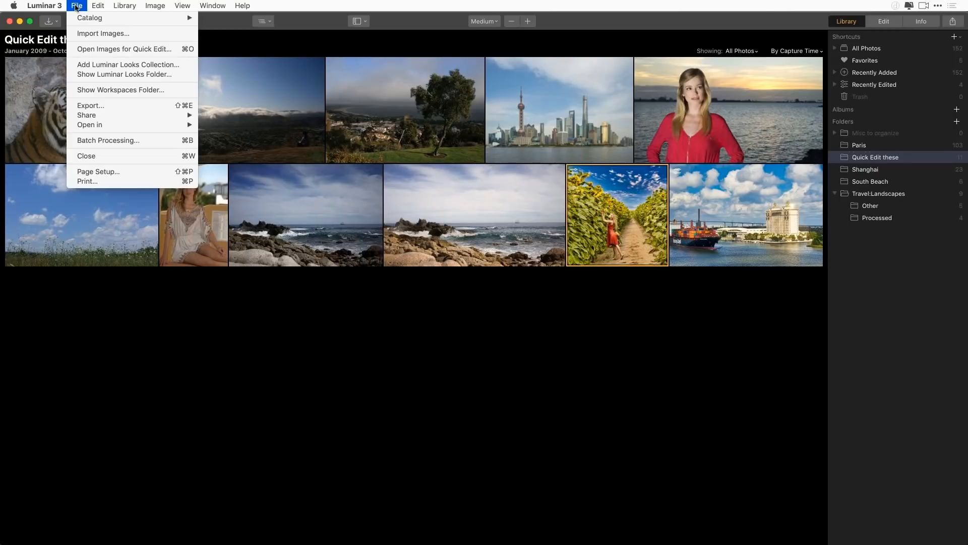
{"action": "mouse_move", "coordinate": [56, 5]}
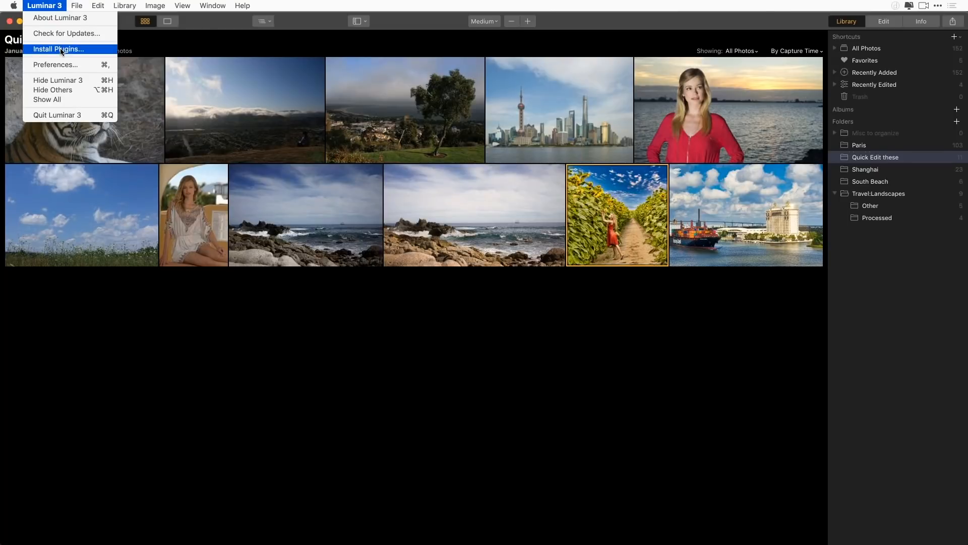
{"action": "left_click", "coordinate": [61, 50]}
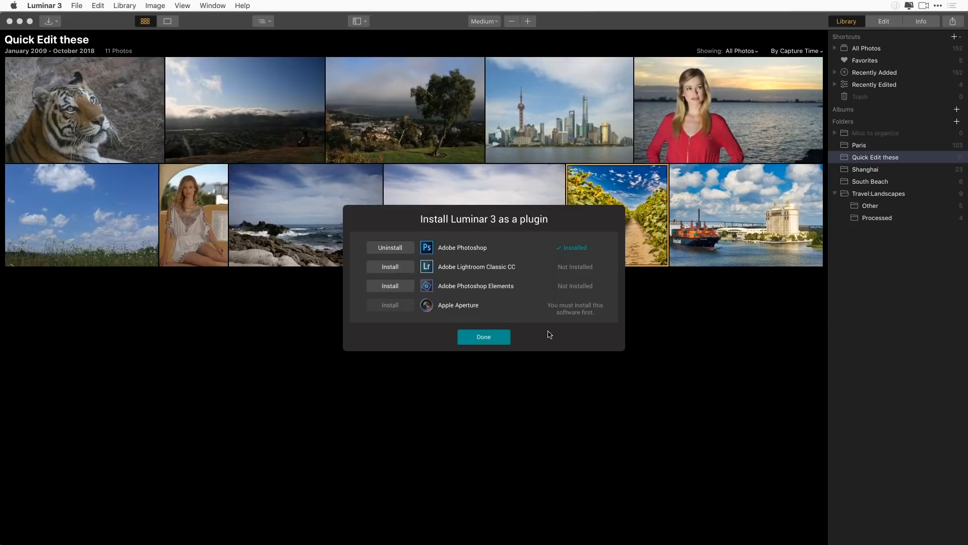
{"action": "left_click", "coordinate": [488, 341]}
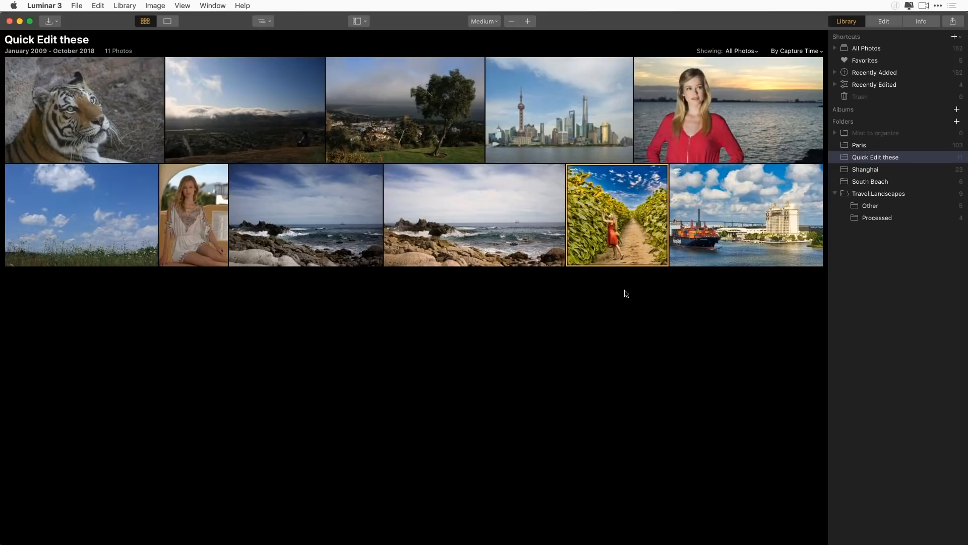
Enlarge the library's photo thumbnails to the Largest size
{"action": "key", "text": "super+equal"}
{"action": "key", "text": "super+equal"}
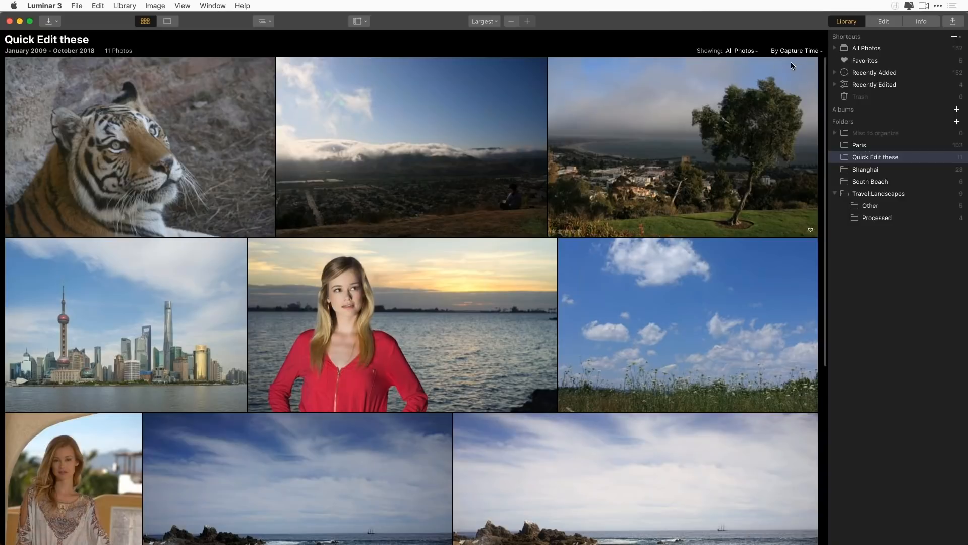
Filter the Quick Edit these folder to show only edited photos and open the sunflower field photo for editing
{"action": "left_click", "coordinate": [755, 52]}
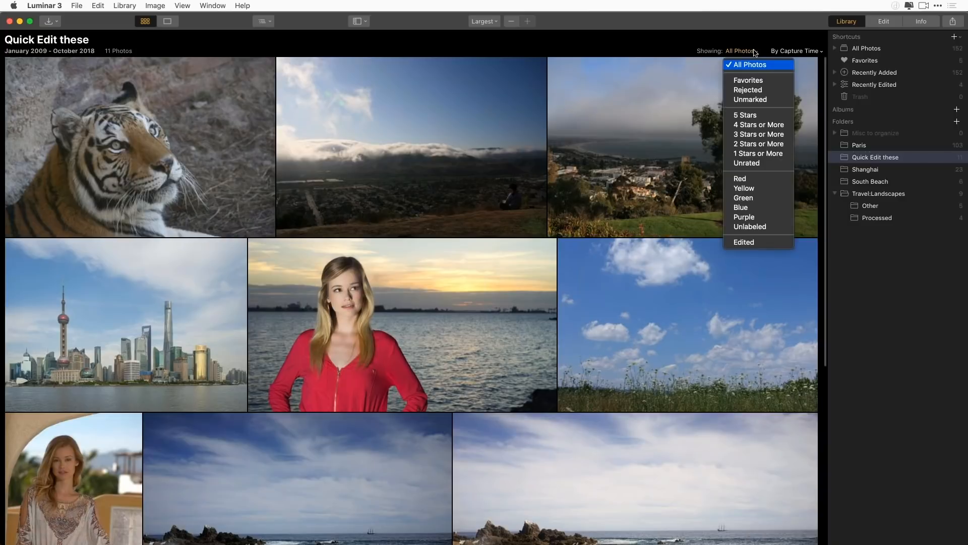
{"action": "left_click", "coordinate": [774, 241]}
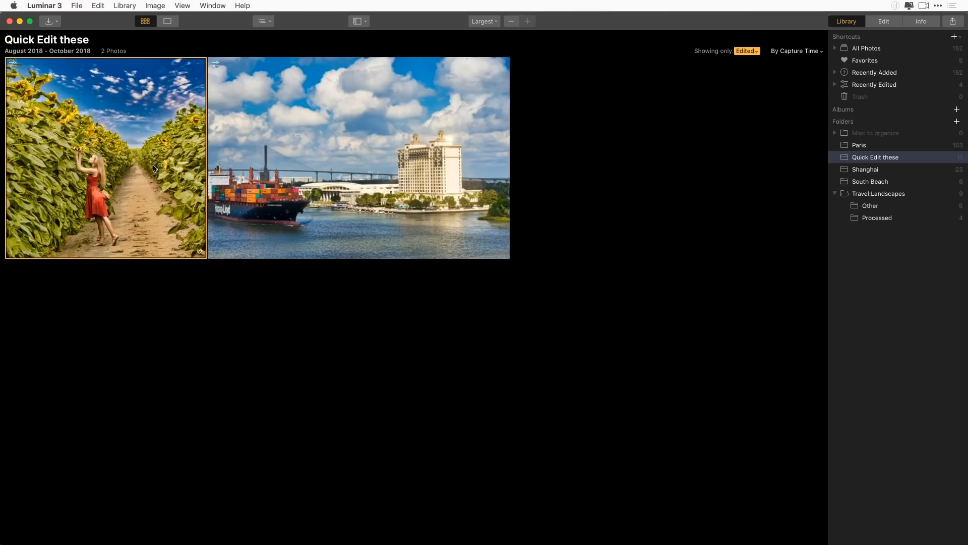
{"action": "double_click", "coordinate": [114, 146]}
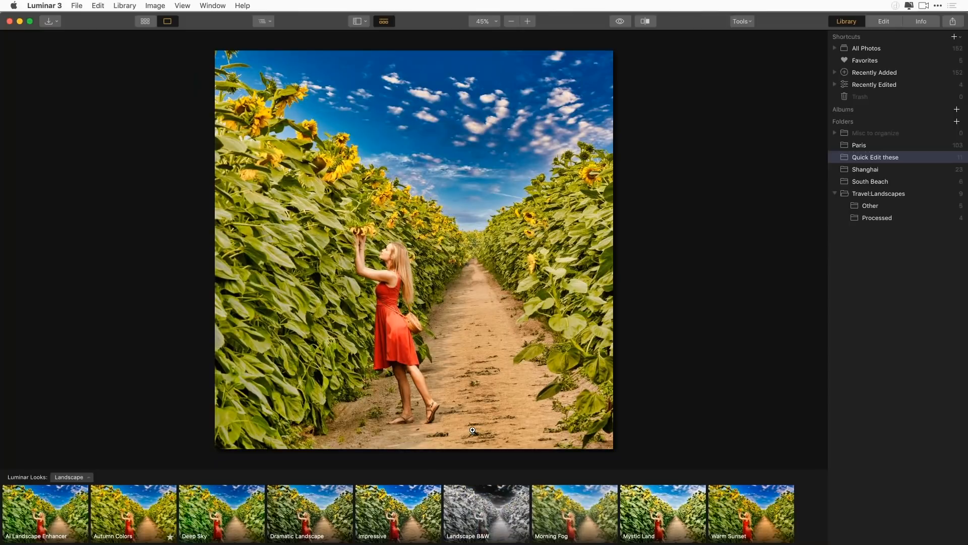
{"action": "left_click", "coordinate": [886, 24]}
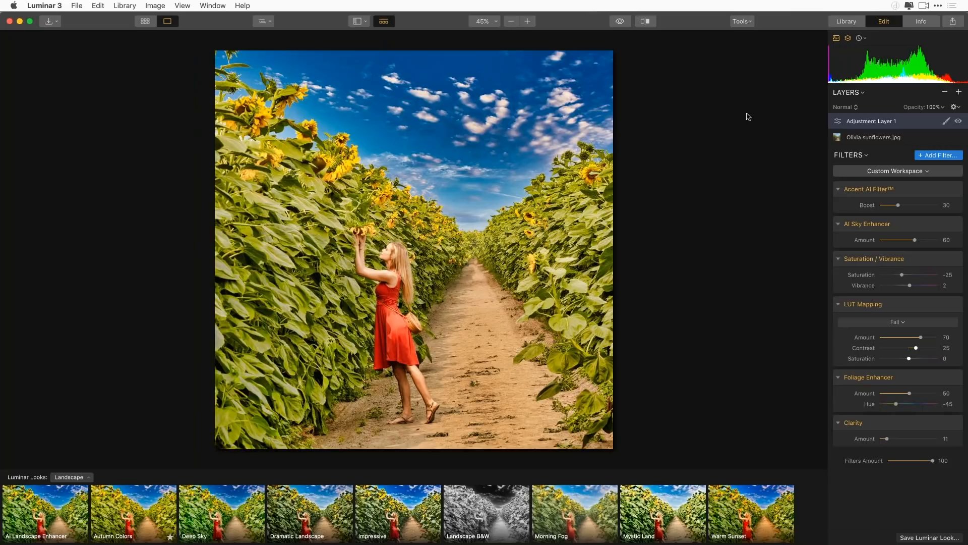
Look through the photo's edit history and roll it back to the Adjustment Layer 1 Filters Amount +100 state
{"action": "left_click", "coordinate": [864, 39]}
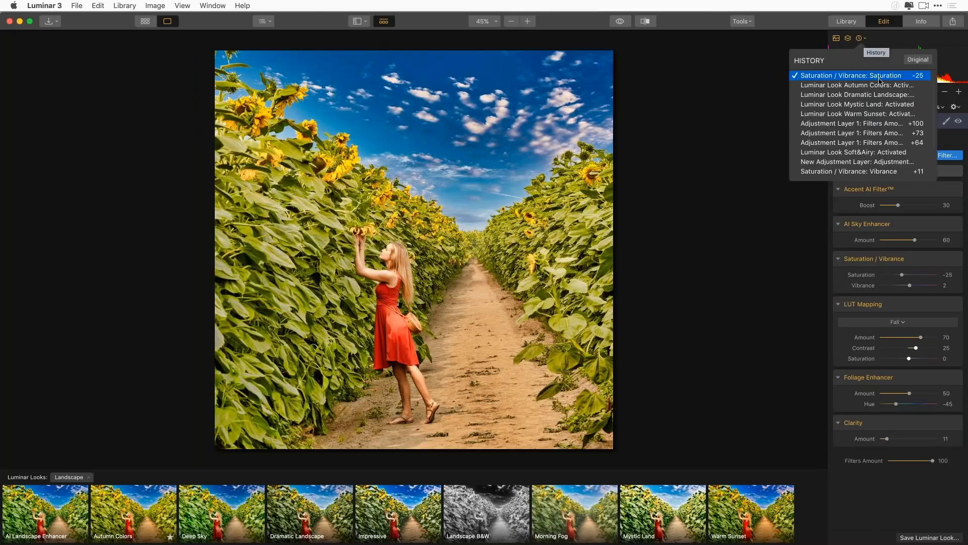
{"action": "scroll", "coordinate": [870, 105], "scroll_direction": "down", "scroll_amount": 2}
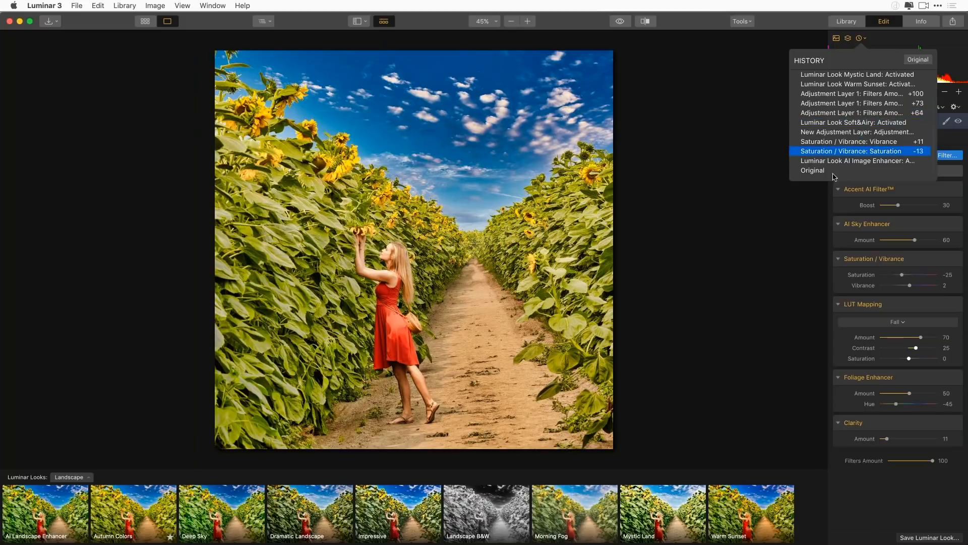
{"action": "scroll", "coordinate": [854, 146], "scroll_direction": "up", "scroll_amount": 3}
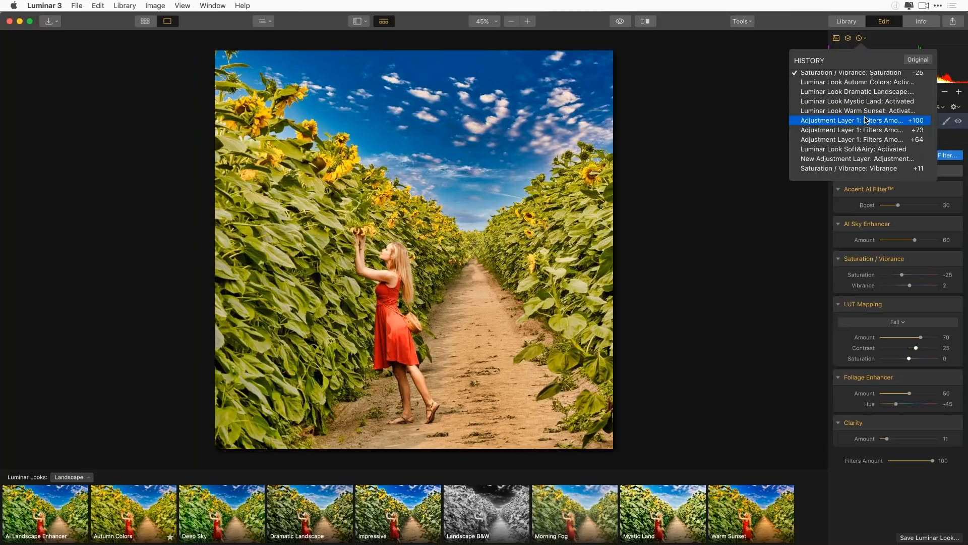
{"action": "left_click", "coordinate": [869, 120]}
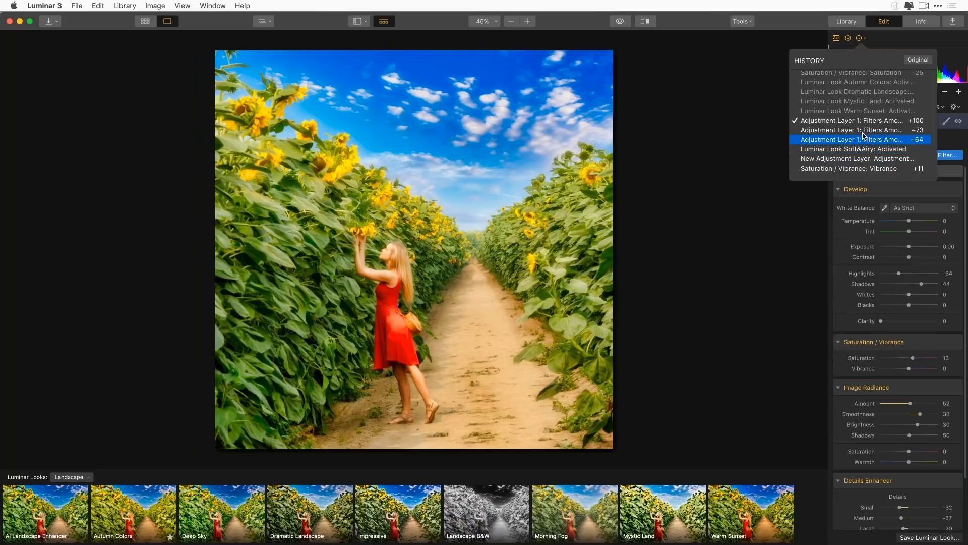
Restore the photo to the newest history state, Saturation / Vibrance: Saturation -25, and close the history
{"action": "scroll", "coordinate": [867, 115], "scroll_direction": "up", "scroll_amount": 1}
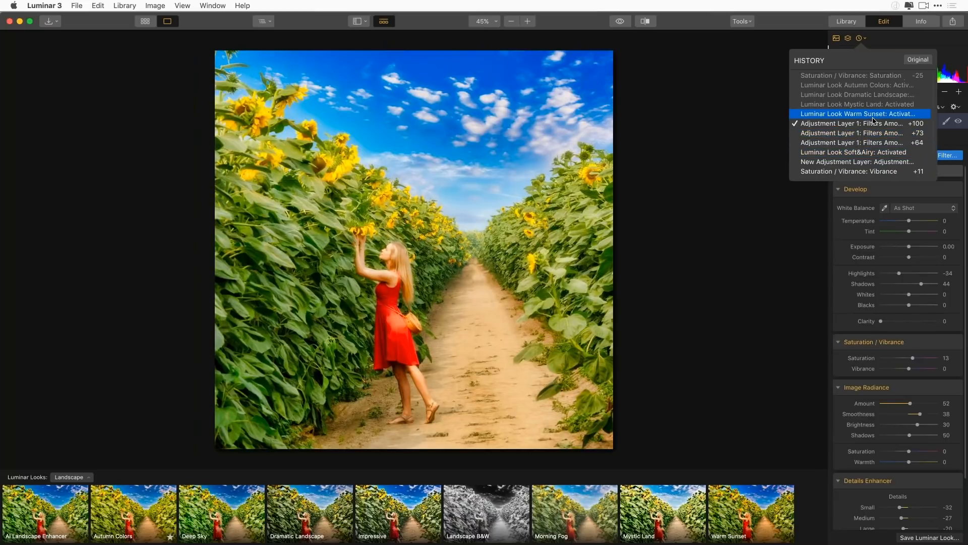
{"action": "left_click", "coordinate": [866, 76]}
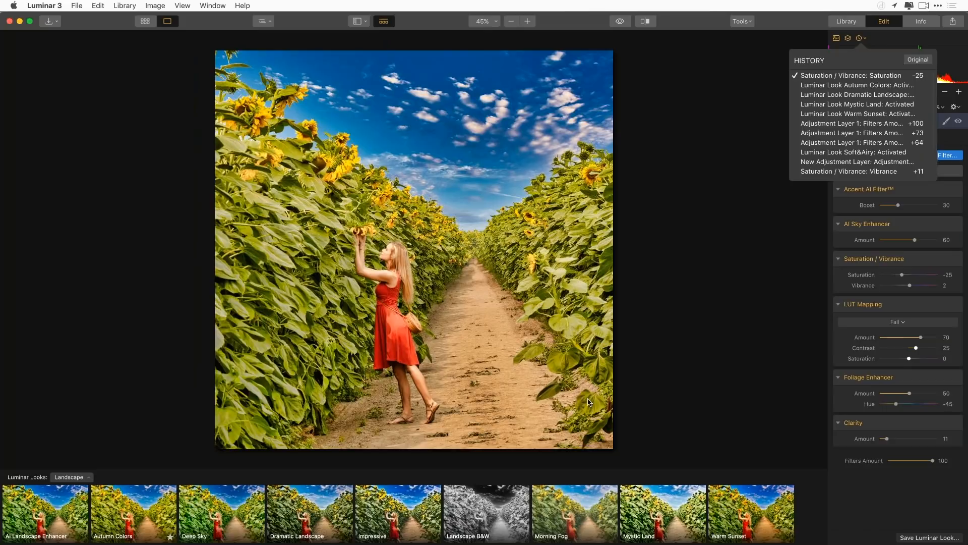
{"action": "left_click", "coordinate": [685, 271]}
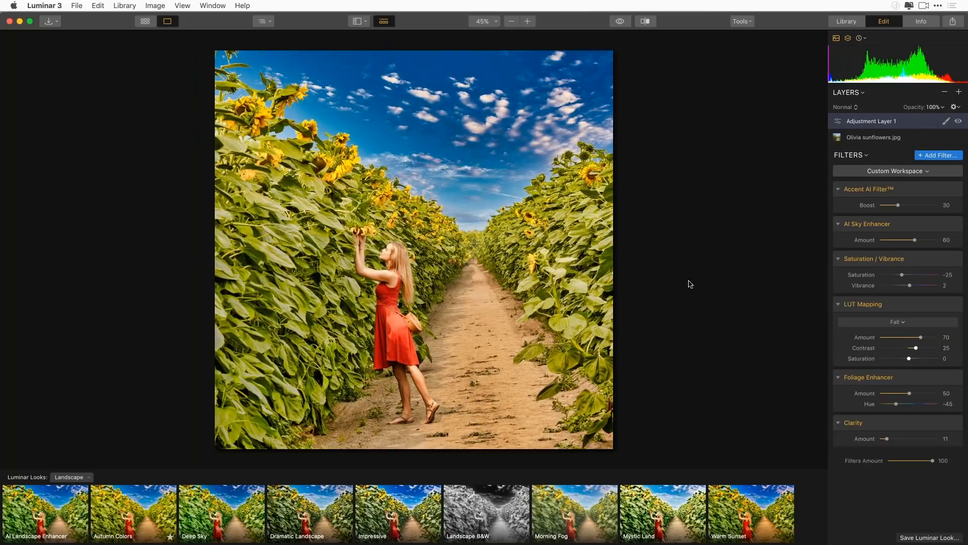
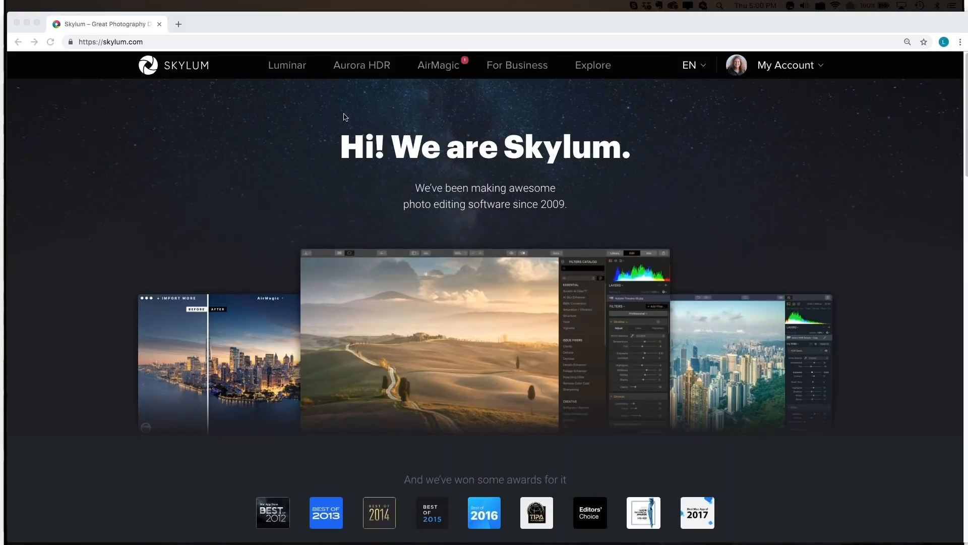
In Chrome, open the Luminar Education page on skylum.com and look through its first page of posts
{"action": "left_click", "coordinate": [281, 70]}
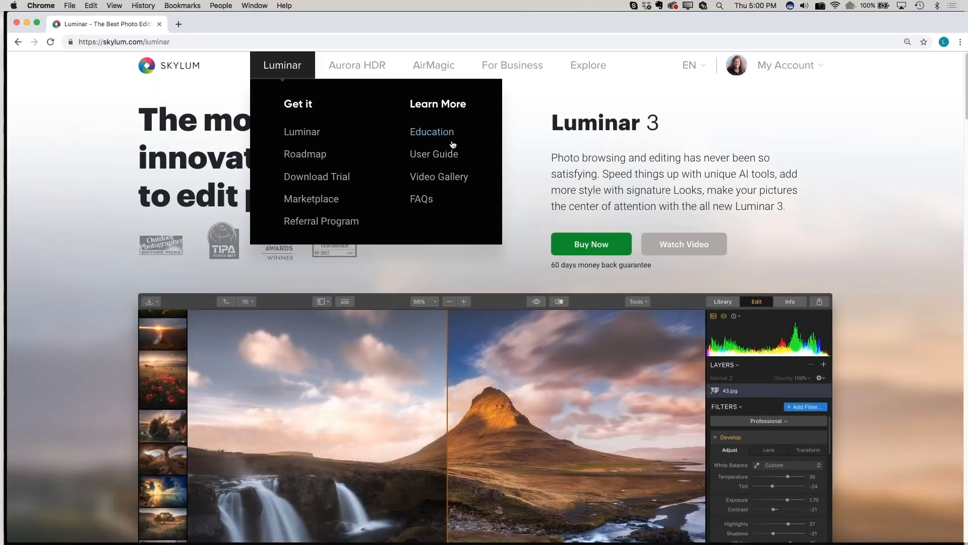
{"action": "left_click", "coordinate": [432, 136]}
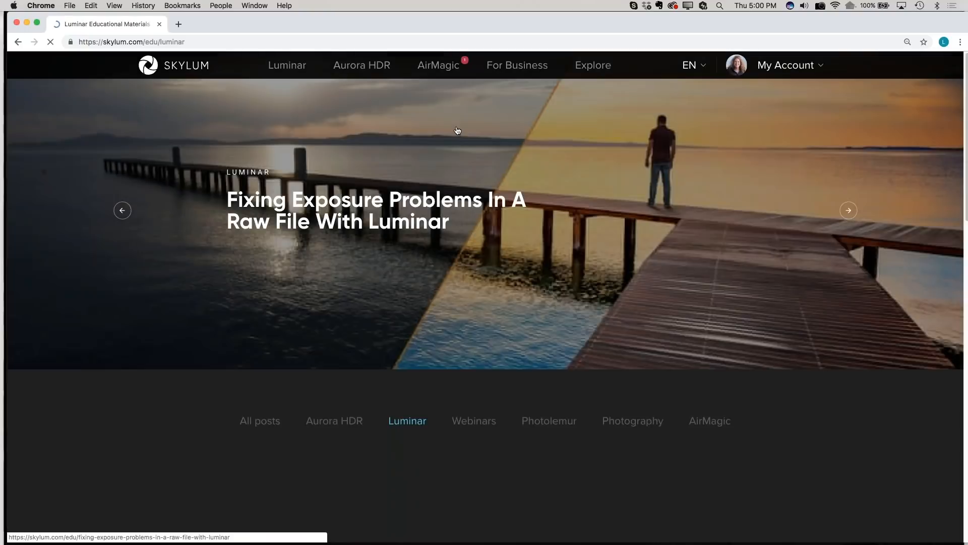
{"action": "scroll", "coordinate": [800, 376], "scroll_direction": "down", "scroll_amount": 3}
{"action": "scroll", "coordinate": [397, 232], "scroll_direction": "down", "scroll_amount": 5}
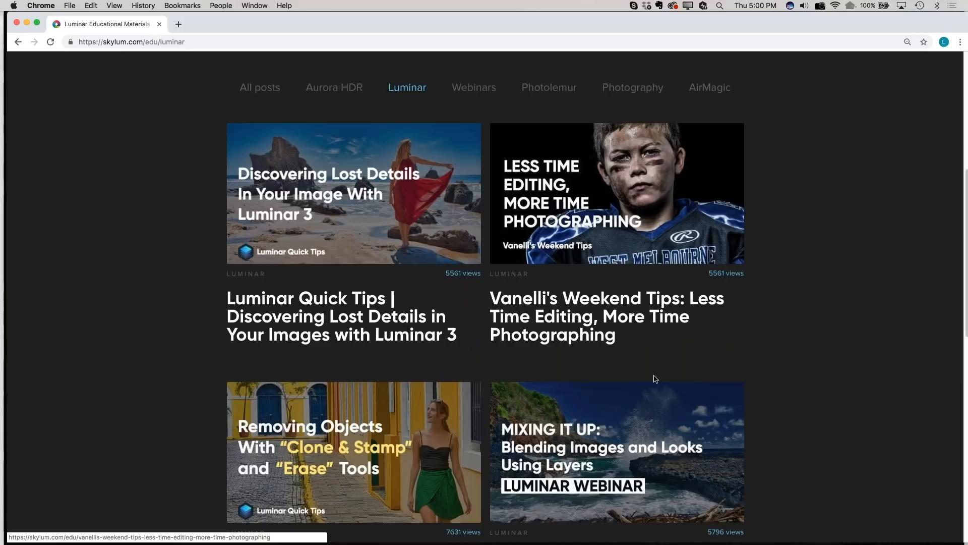
{"action": "scroll", "coordinate": [655, 378], "scroll_direction": "down", "scroll_amount": 1}
{"action": "scroll", "coordinate": [656, 378], "scroll_direction": "down", "scroll_amount": 5}
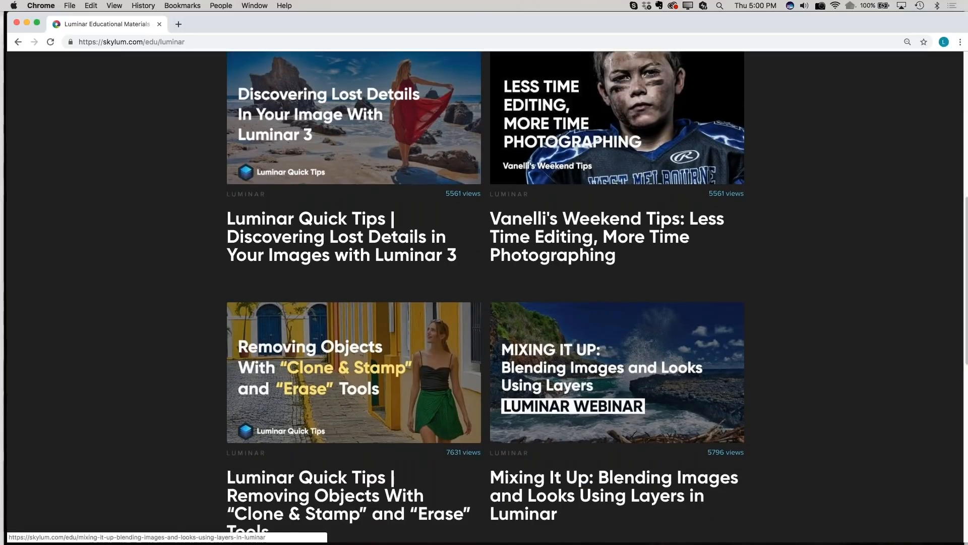
{"action": "scroll", "coordinate": [655, 379], "scroll_direction": "down", "scroll_amount": 6}
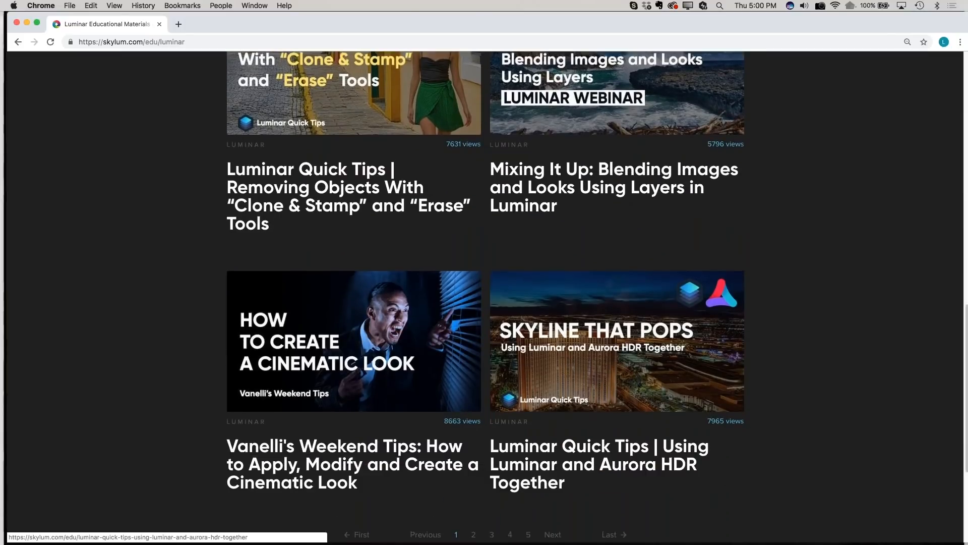
{"action": "scroll", "coordinate": [655, 378], "scroll_direction": "down", "scroll_amount": 3}
Go to page 2 of the Luminar educational posts and look through the tutorials listed there
{"action": "left_click", "coordinate": [473, 416]}
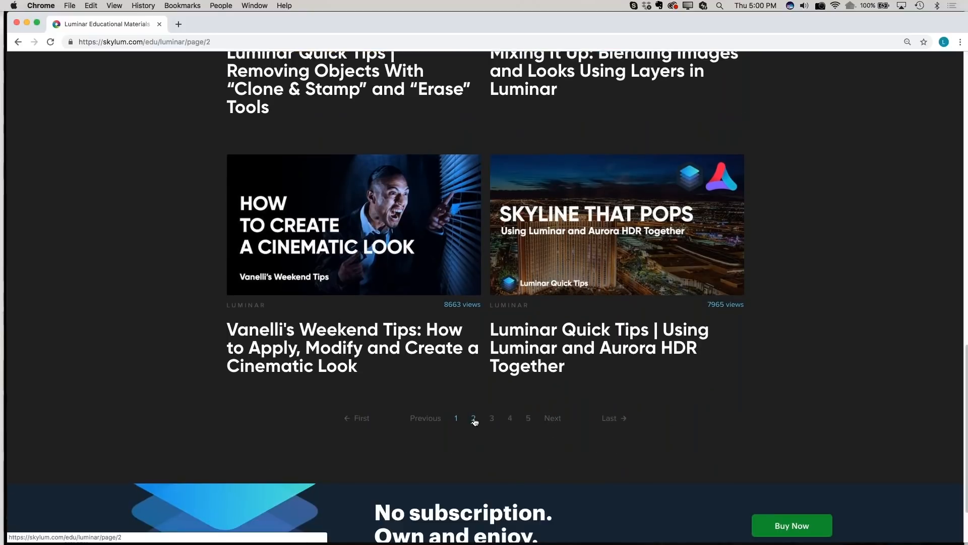
{"action": "scroll", "coordinate": [673, 174], "scroll_direction": "up", "scroll_amount": 10}
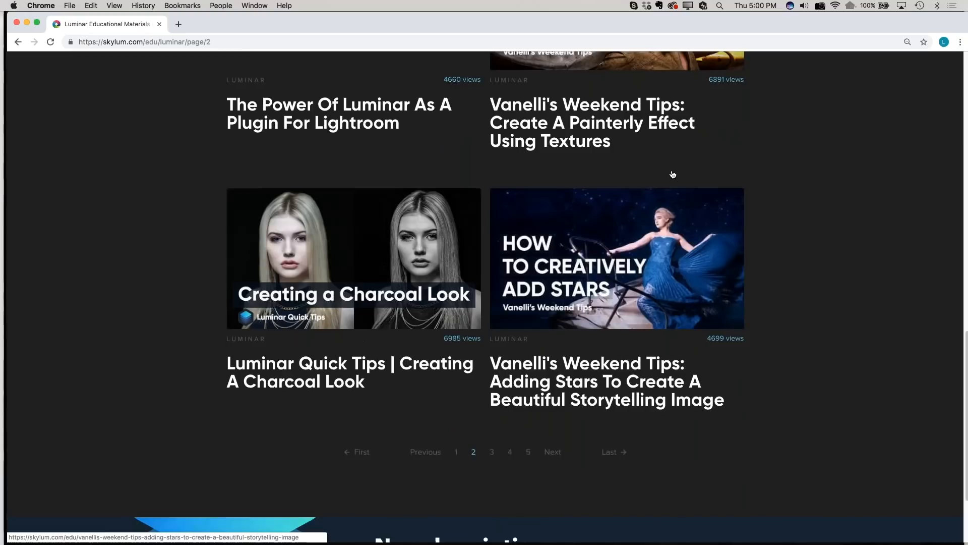
{"action": "scroll", "coordinate": [673, 174], "scroll_direction": "up", "scroll_amount": 2}
{"action": "scroll", "coordinate": [673, 174], "scroll_direction": "down", "scroll_amount": 3}
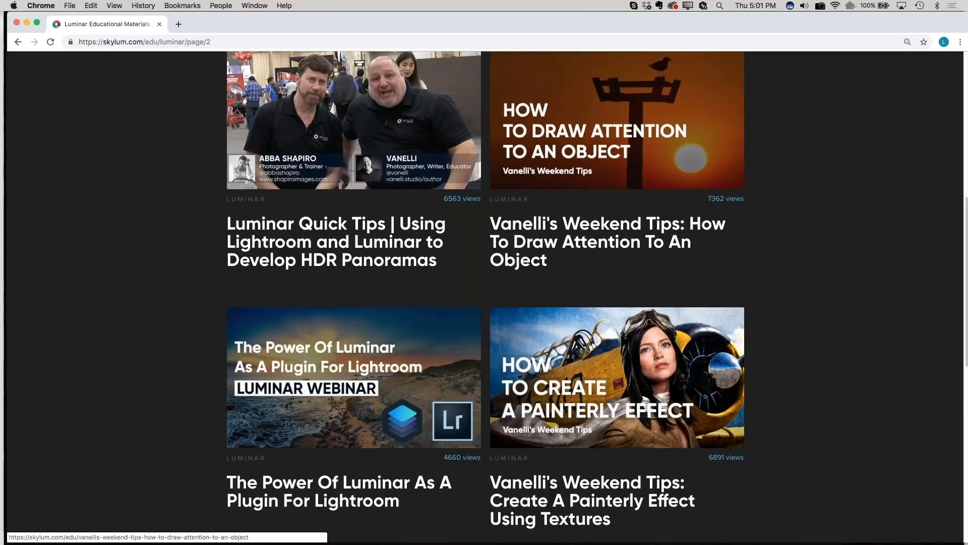
{"action": "scroll", "coordinate": [673, 174], "scroll_direction": "up", "scroll_amount": 2}
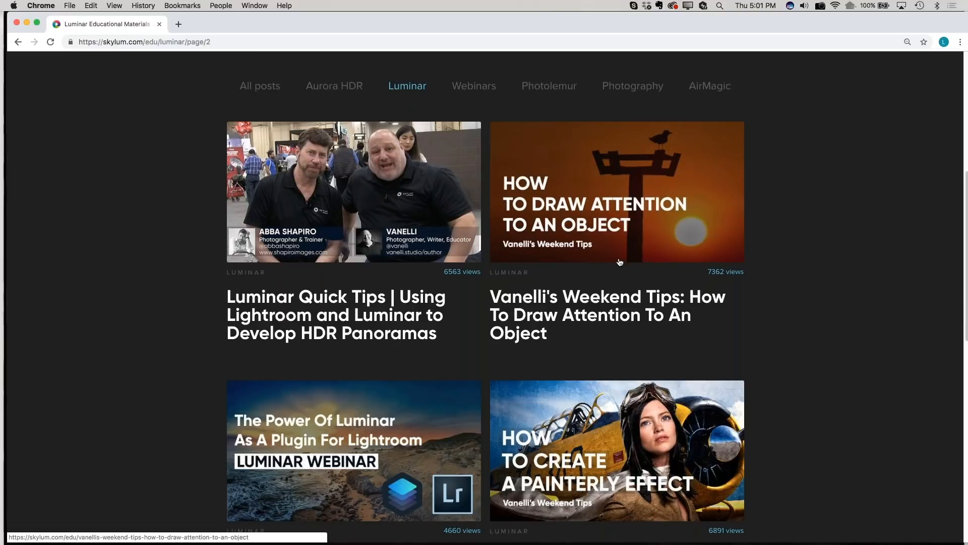
{"action": "scroll", "coordinate": [619, 261], "scroll_direction": "up", "scroll_amount": 2}
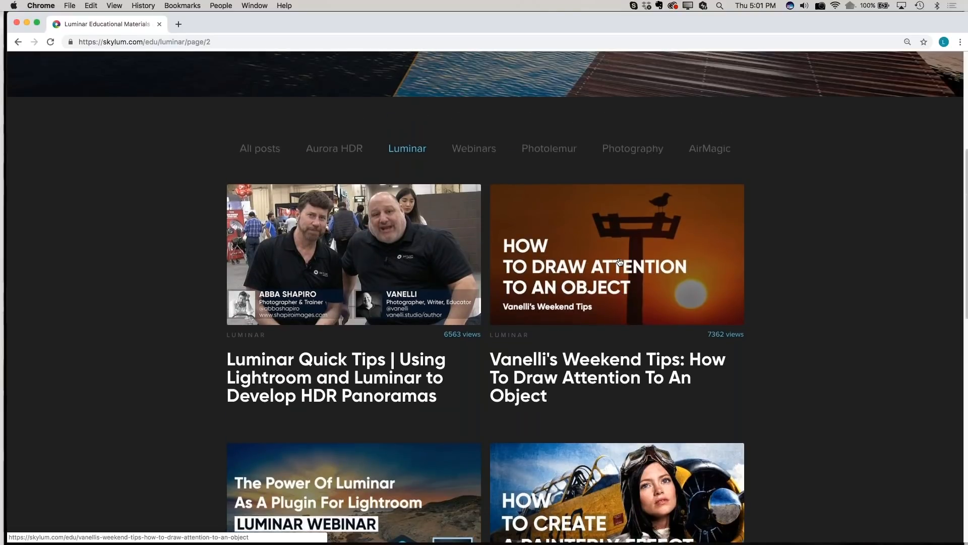
{"action": "scroll", "coordinate": [495, 269], "scroll_direction": "up", "scroll_amount": 8}
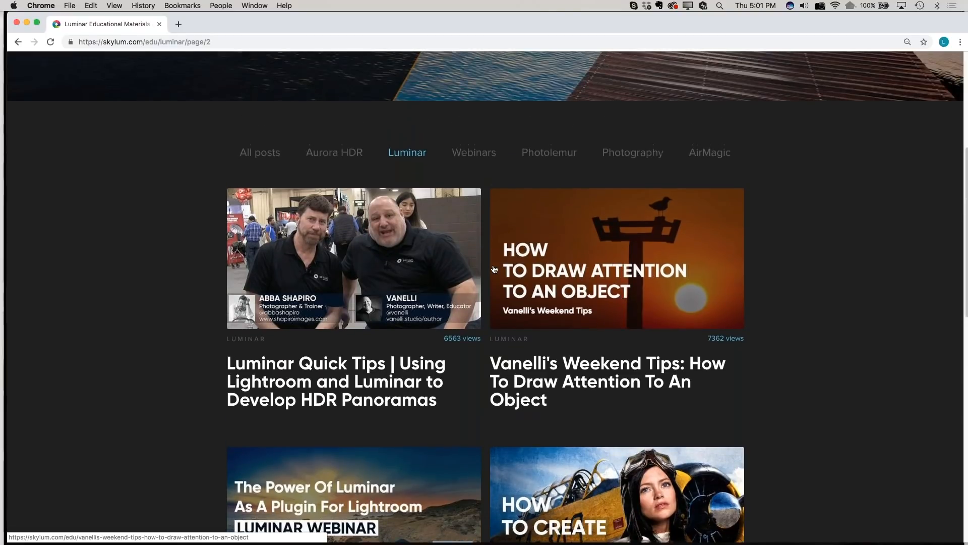
Open the Luminar User Guide and look through its chapter list
{"action": "mouse_move", "coordinate": [292, 68]}
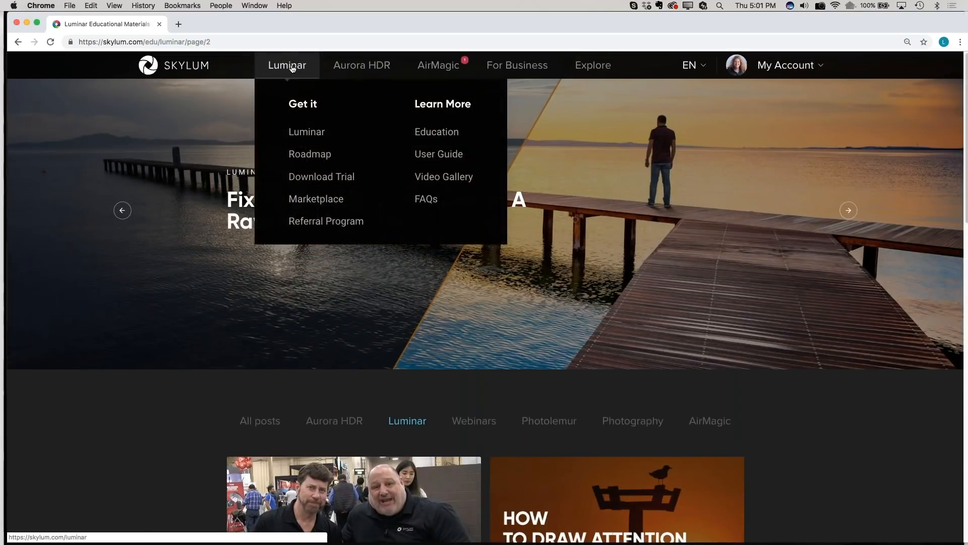
{"action": "left_click", "coordinate": [438, 158]}
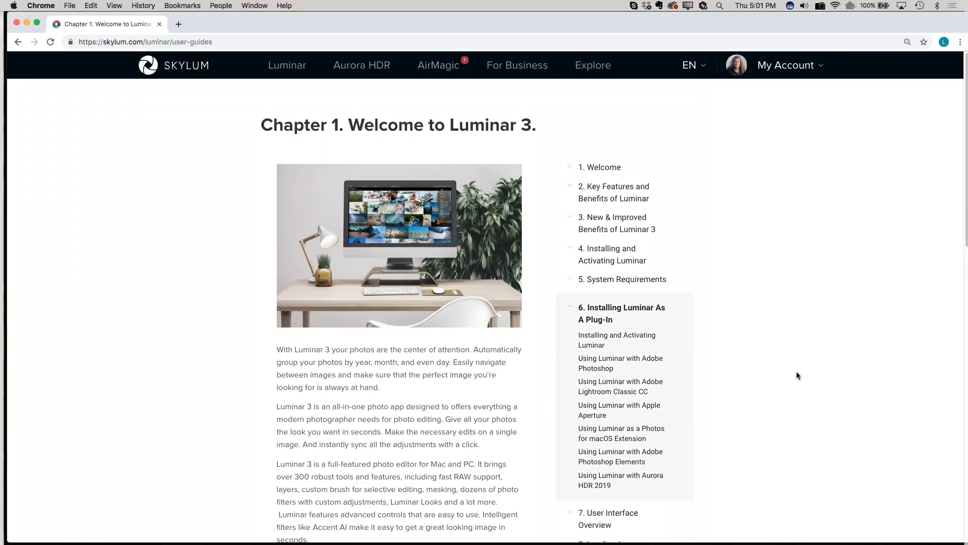
{"action": "scroll", "coordinate": [768, 402], "scroll_direction": "down", "scroll_amount": 5}
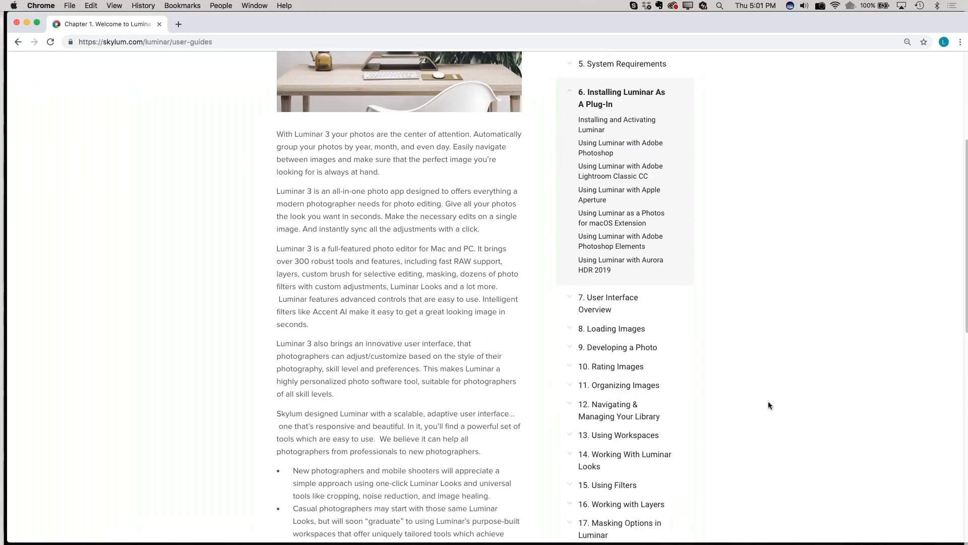
{"action": "scroll", "coordinate": [767, 401], "scroll_direction": "down", "scroll_amount": 4}
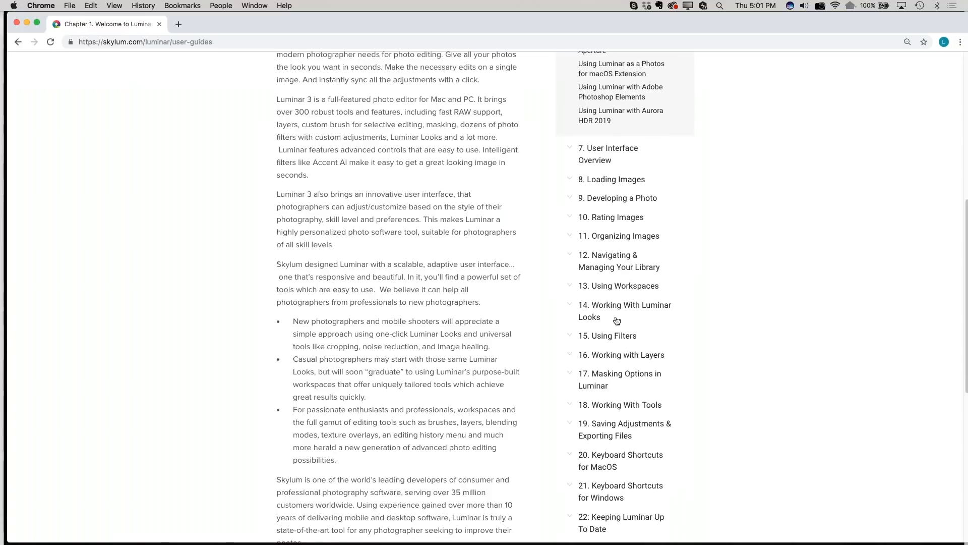
Open Essential Filters under chapter 15, Using Filters, and read the Accent AI, AI Sky Enhancer and Black & White Conversion sections
{"action": "left_click", "coordinate": [617, 336]}
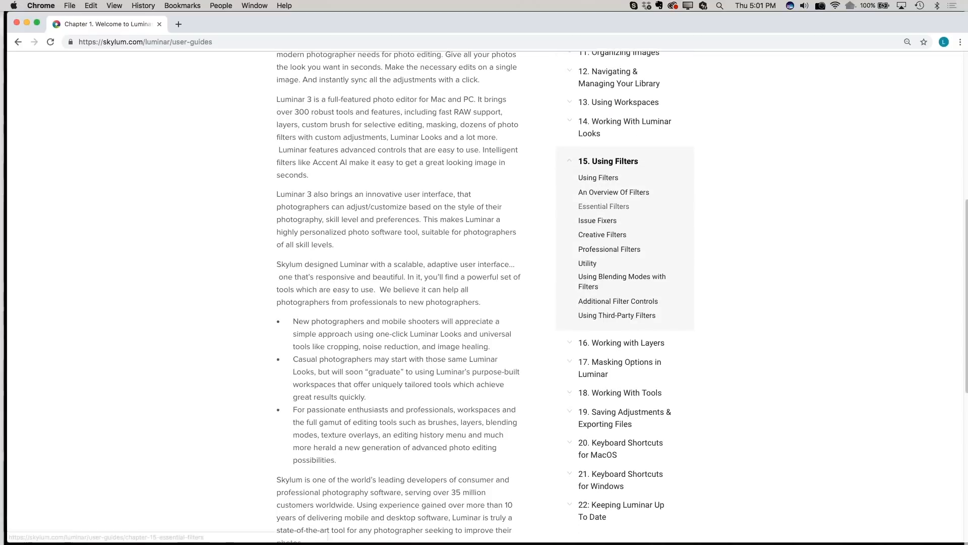
{"action": "left_click", "coordinate": [595, 208]}
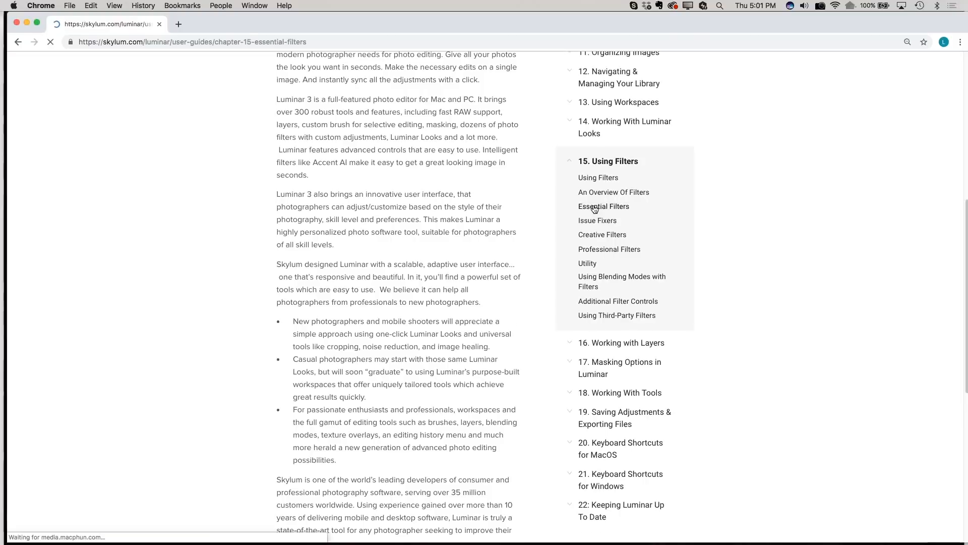
{"action": "scroll", "coordinate": [453, 202], "scroll_direction": "down", "scroll_amount": 2}
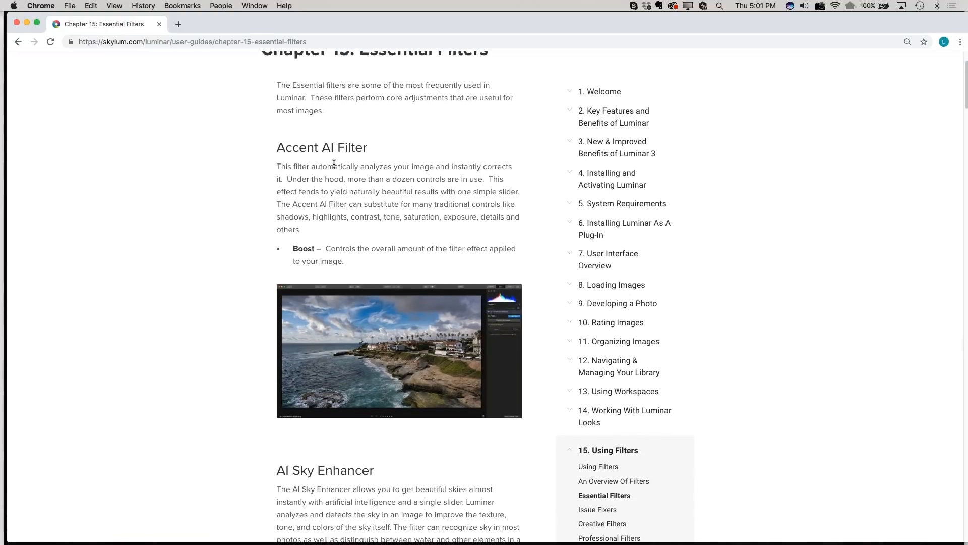
{"action": "scroll", "coordinate": [369, 312], "scroll_direction": "down", "scroll_amount": 7}
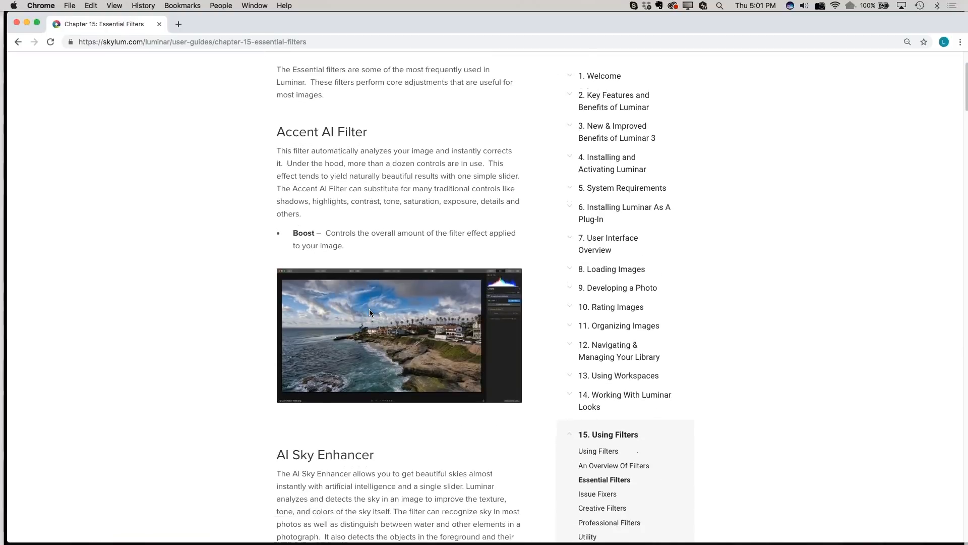
{"action": "scroll", "coordinate": [398, 297], "scroll_direction": "down", "scroll_amount": 8}
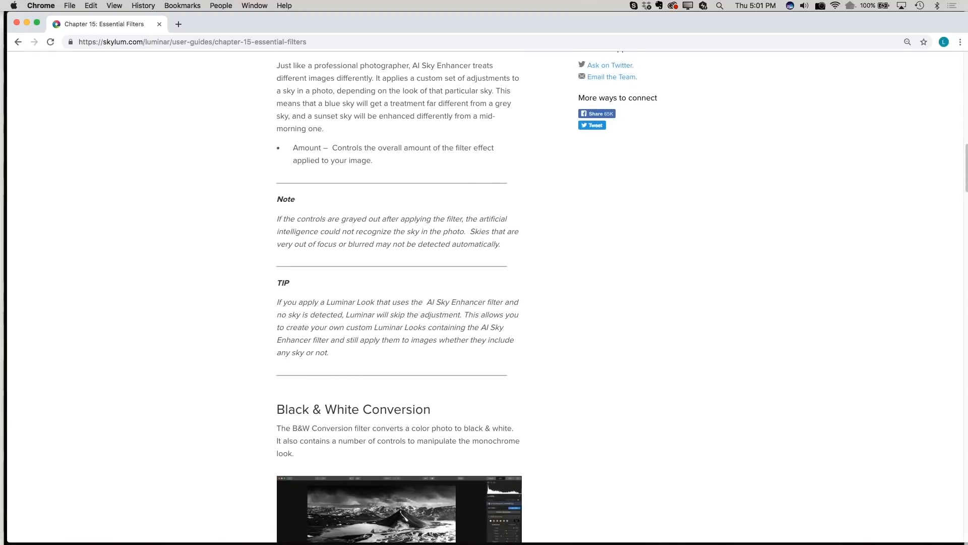
{"action": "scroll", "coordinate": [399, 297], "scroll_direction": "down", "scroll_amount": 5}
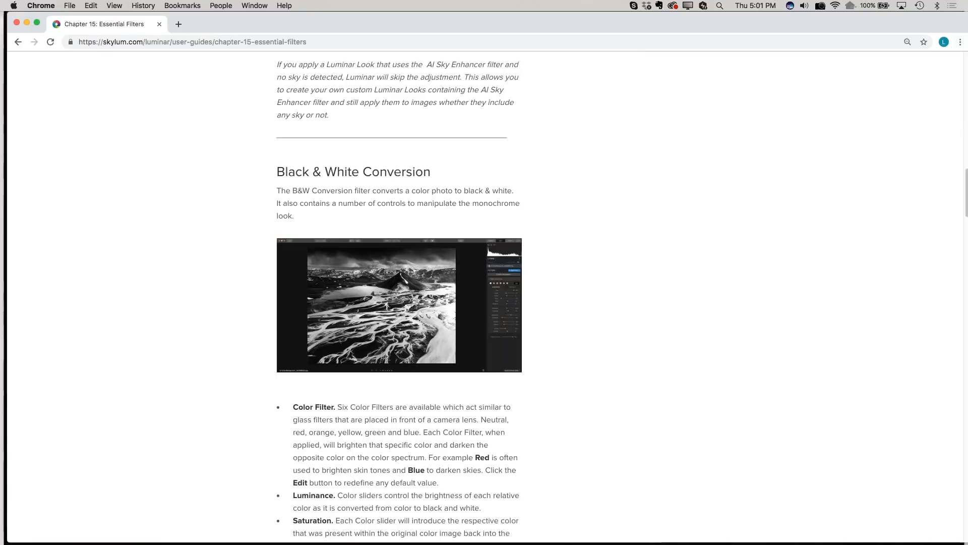
{"action": "scroll", "coordinate": [398, 298], "scroll_direction": "up", "scroll_amount": 15}
{"action": "scroll", "coordinate": [398, 298], "scroll_direction": "down", "scroll_amount": 3}
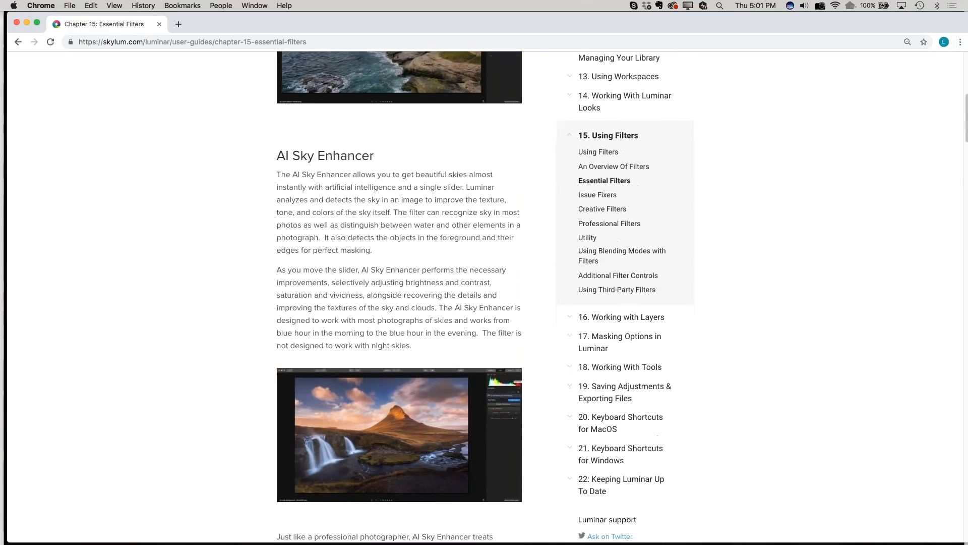
{"action": "scroll", "coordinate": [607, 317], "scroll_direction": "down", "scroll_amount": 1}
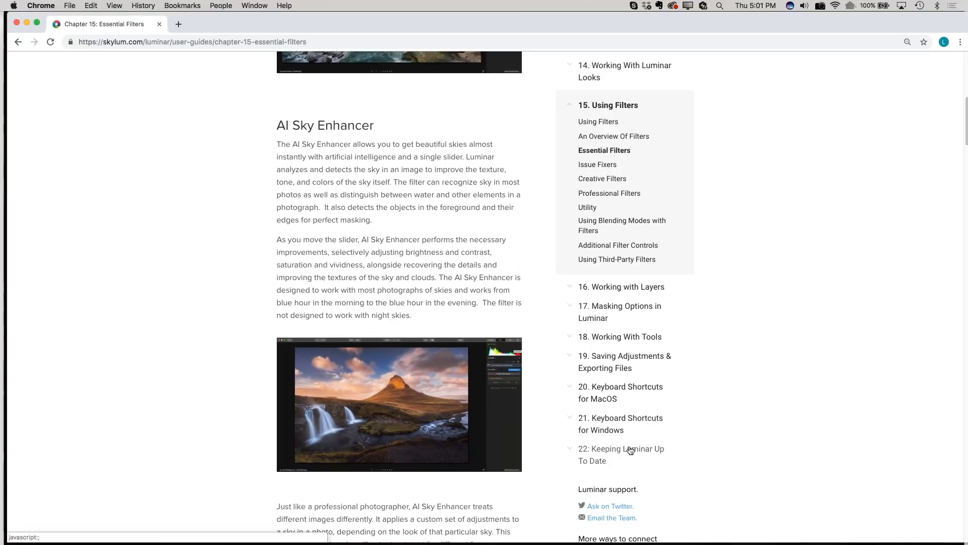
Open chapter 20, Keyboard Shortcuts for MacOS, in the user guide and review the shortcut lists
{"action": "left_click", "coordinate": [620, 386]}
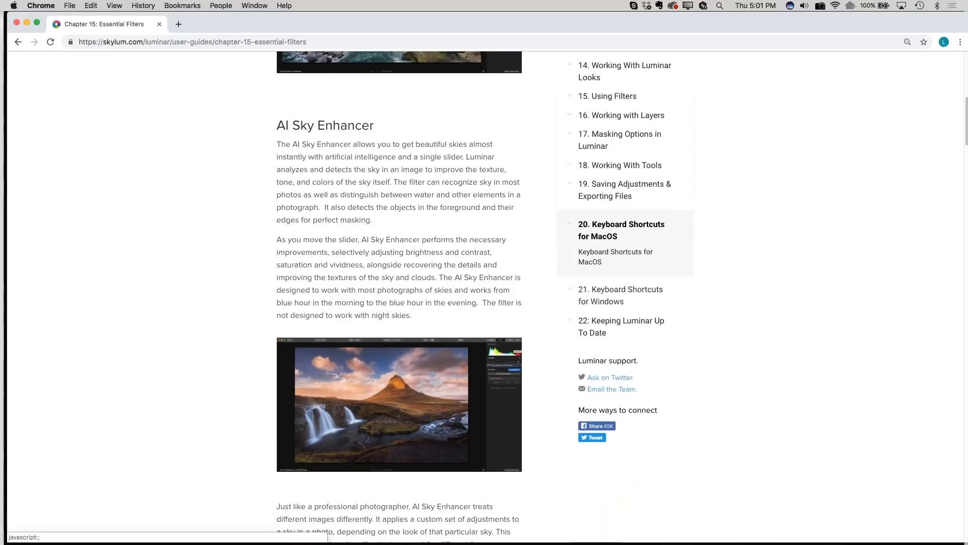
{"action": "left_click", "coordinate": [590, 317]}
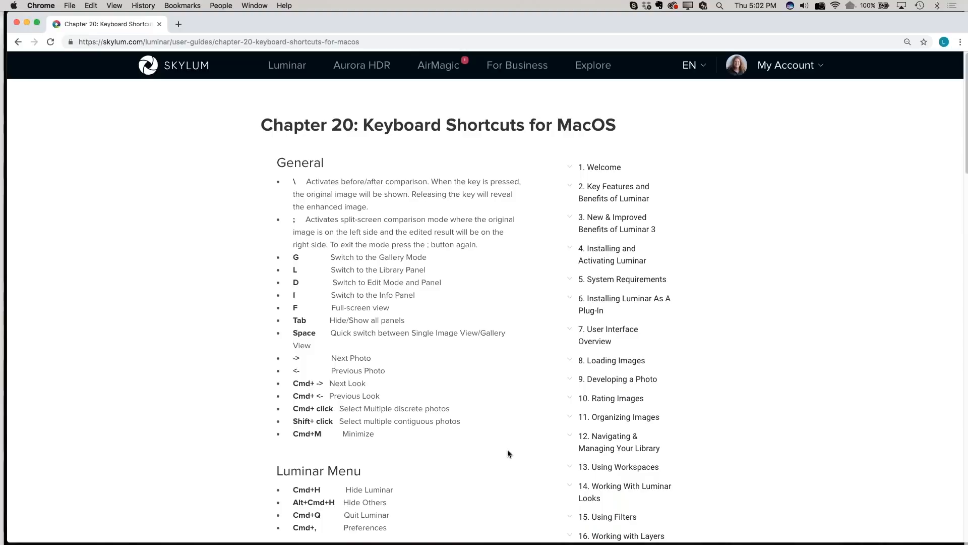
{"action": "scroll", "coordinate": [507, 420], "scroll_direction": "down", "scroll_amount": 2}
{"action": "scroll", "coordinate": [506, 420], "scroll_direction": "down", "scroll_amount": 6}
{"action": "scroll", "coordinate": [506, 420], "scroll_direction": "up", "scroll_amount": 5}
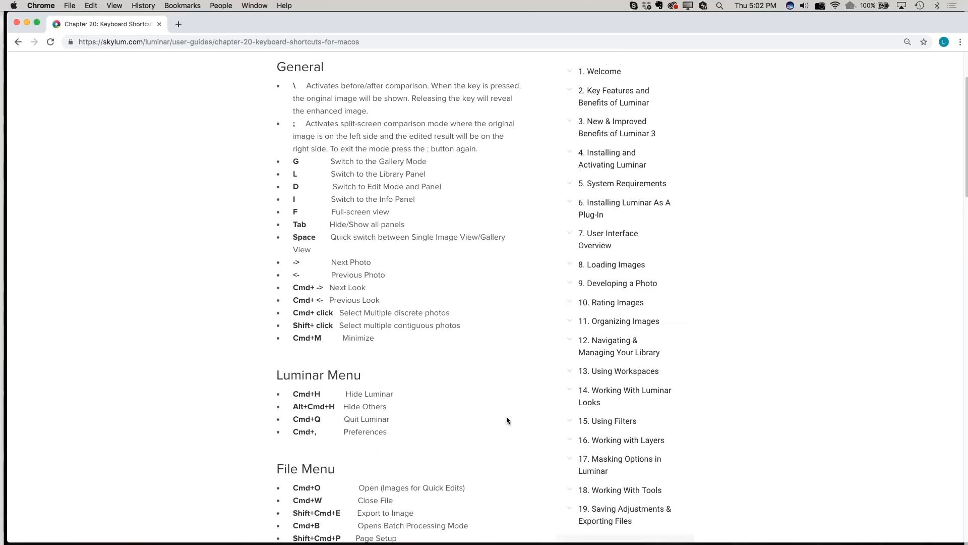
{"action": "scroll", "coordinate": [506, 416], "scroll_direction": "up", "scroll_amount": 4}
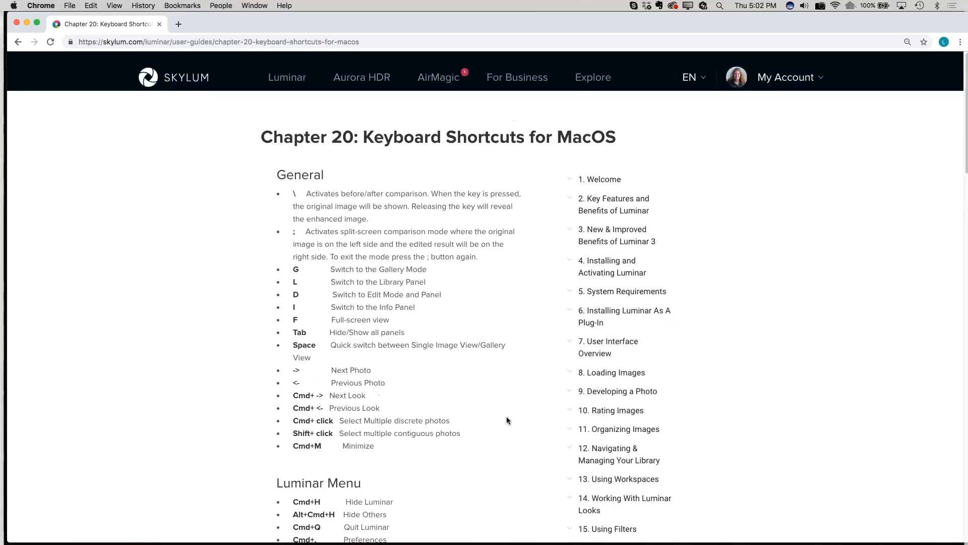
Open Luminar's Video Gallery, look through the video tutorials, and switch away from the browser
{"action": "mouse_move", "coordinate": [287, 65]}
{"action": "left_click", "coordinate": [463, 177]}
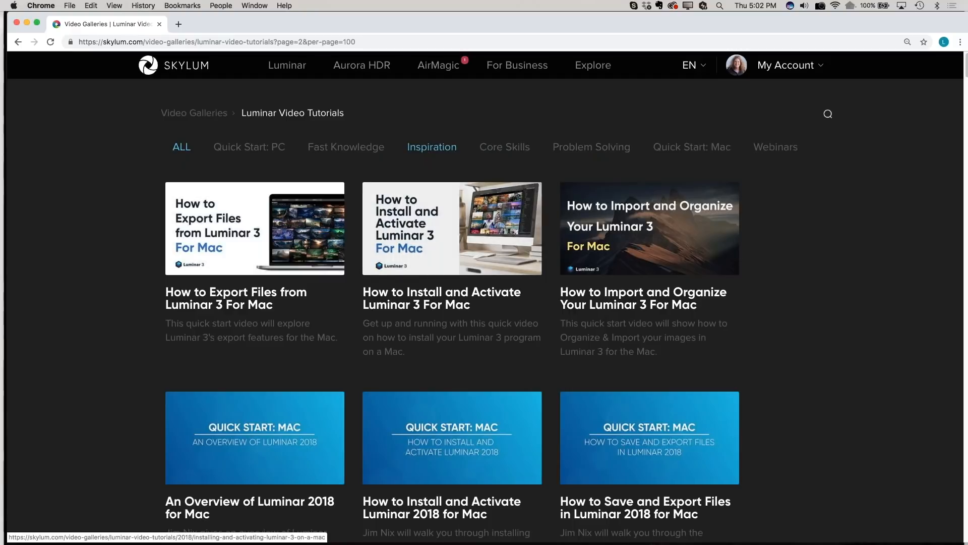
{"action": "scroll", "coordinate": [452, 313], "scroll_direction": "down", "scroll_amount": 15}
{"action": "scroll", "coordinate": [452, 297], "scroll_direction": "down", "scroll_amount": 15}
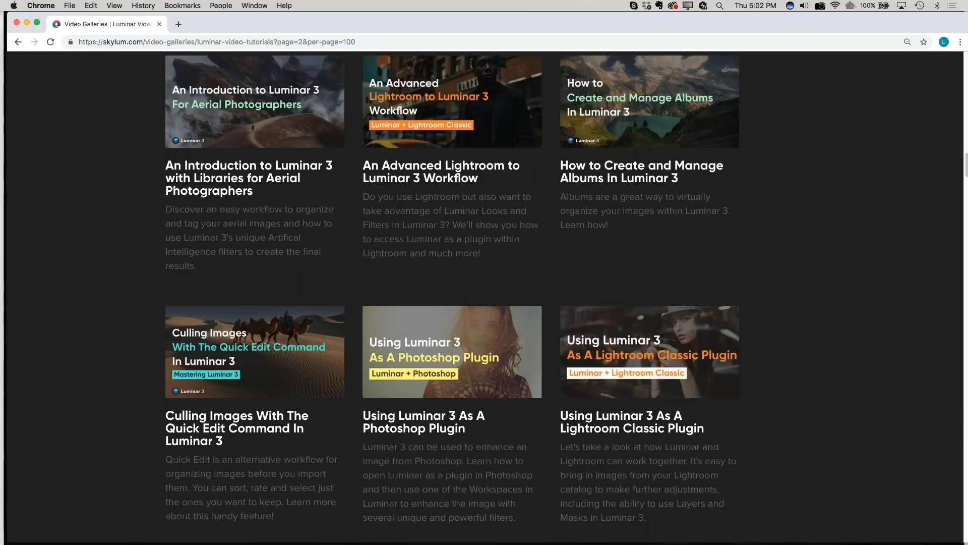
{"action": "scroll", "coordinate": [452, 297], "scroll_direction": "down", "scroll_amount": 12}
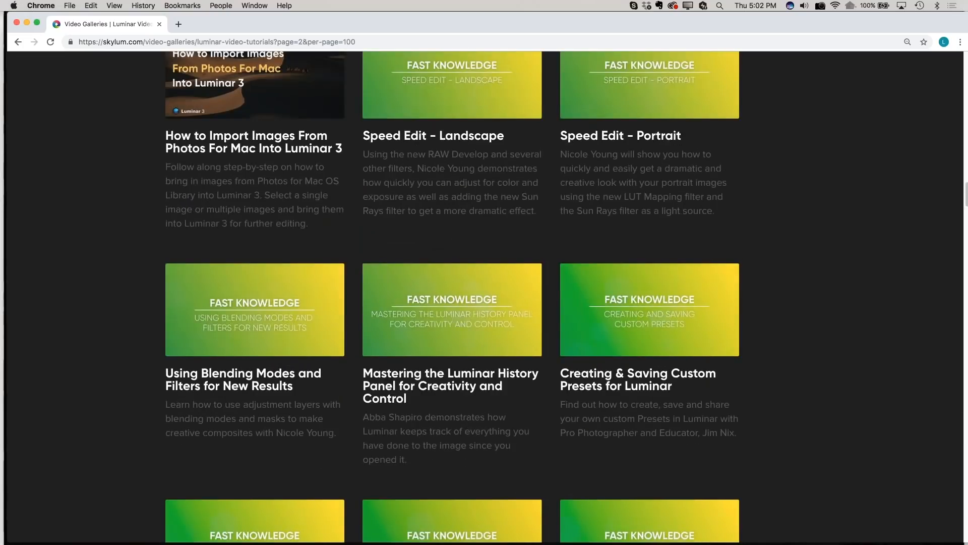
{"action": "scroll", "coordinate": [451, 297], "scroll_direction": "up", "scroll_amount": 20}
{"action": "key", "text": "super+Tab"}
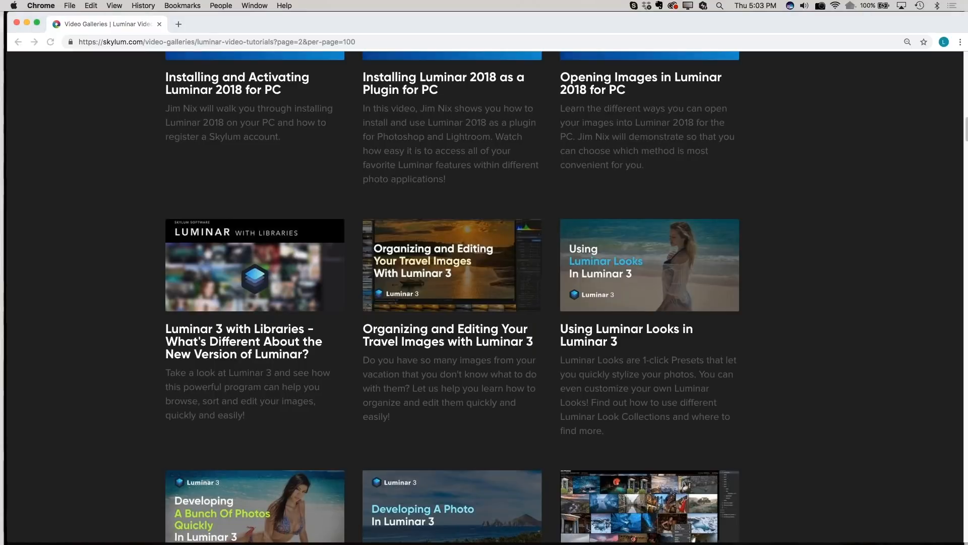